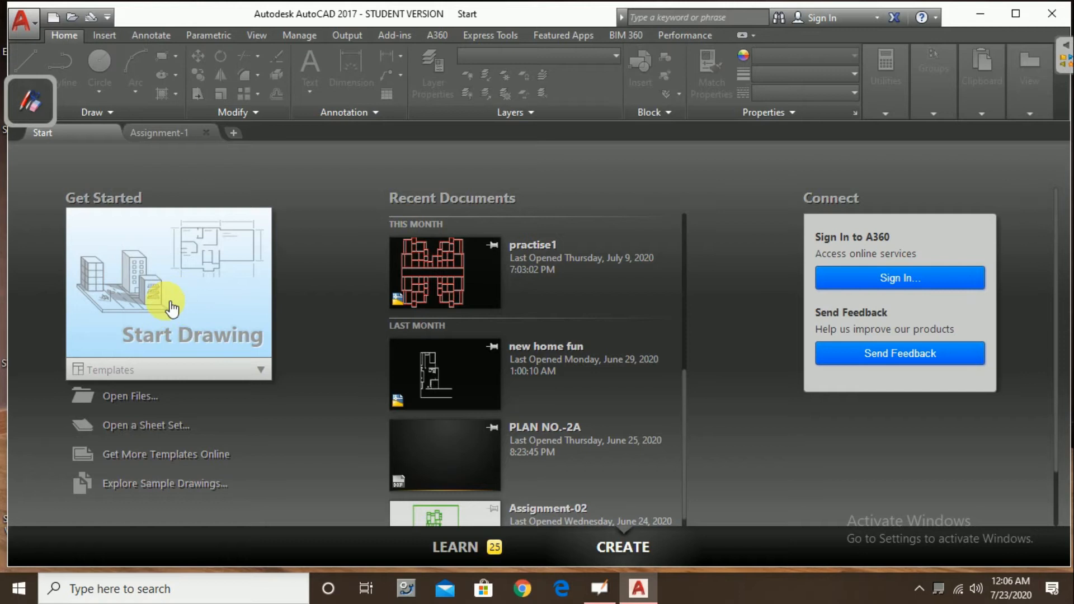
Step: Start a new blank drawing and move the floating annotation palette clear of the Line tool
left_click(167, 305)
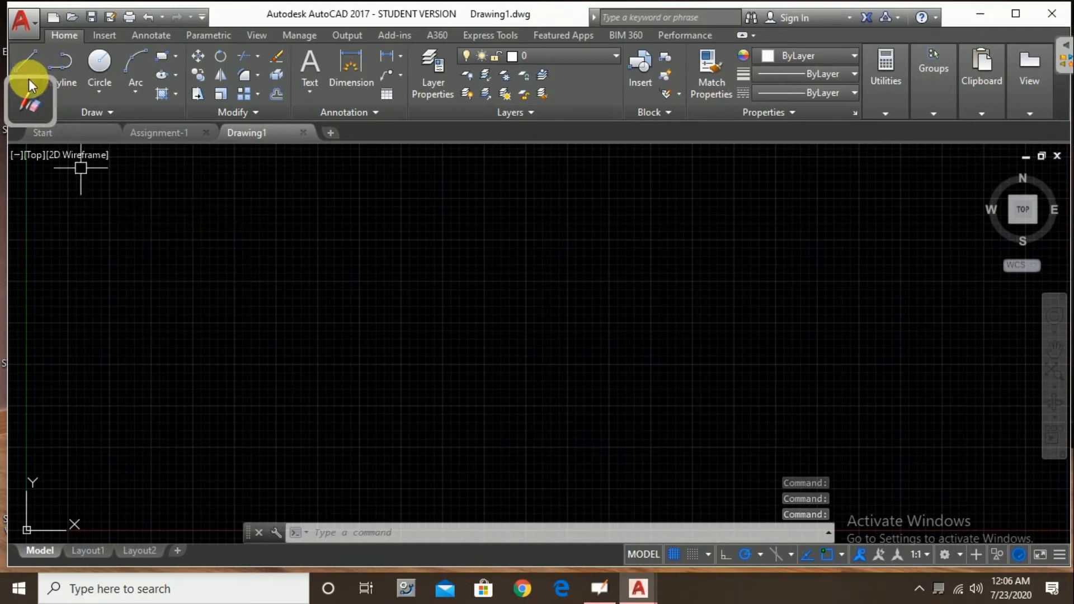
left_click_drag(29, 76, 16, 151)
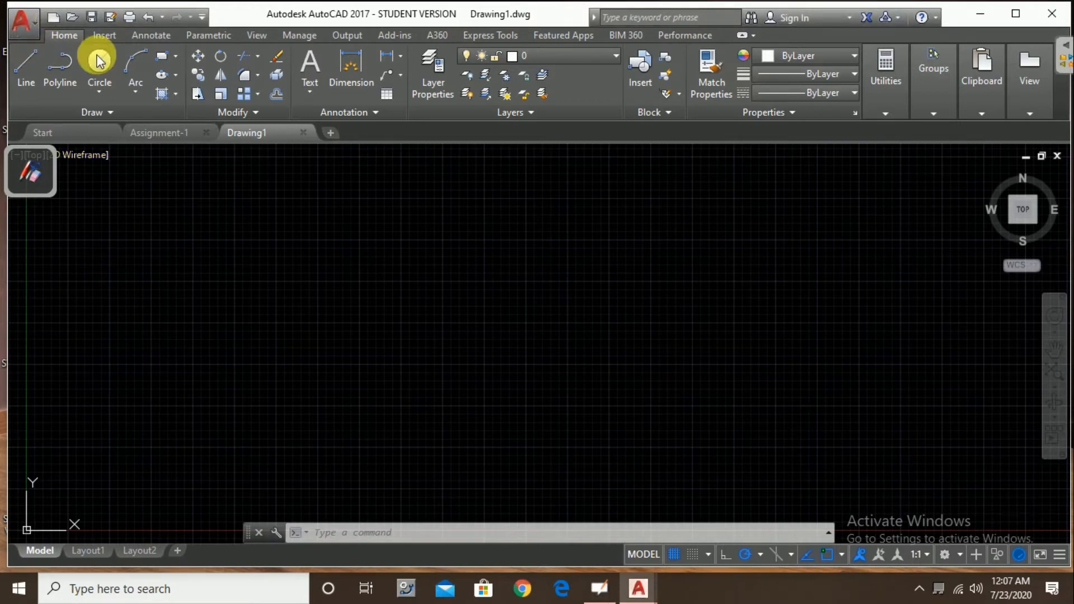
left_click(21, 21)
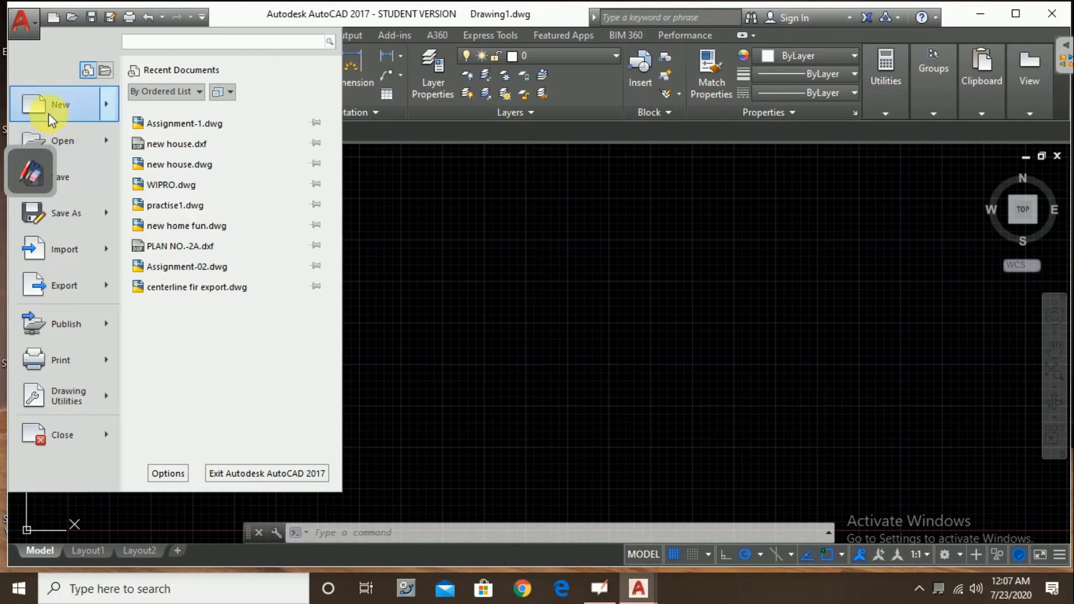
left_click(39, 160)
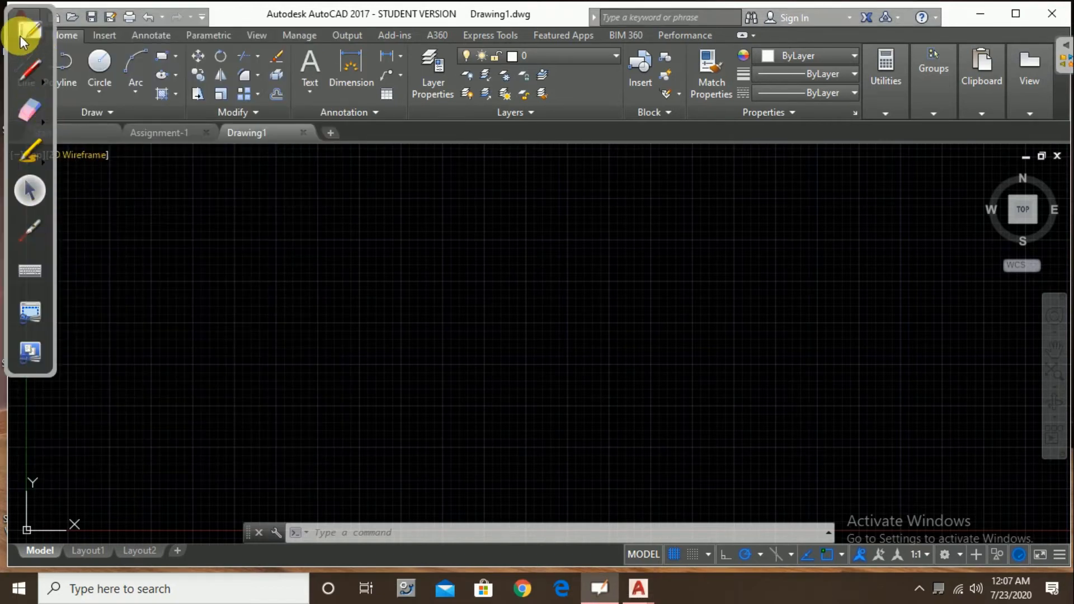
left_click(22, 16)
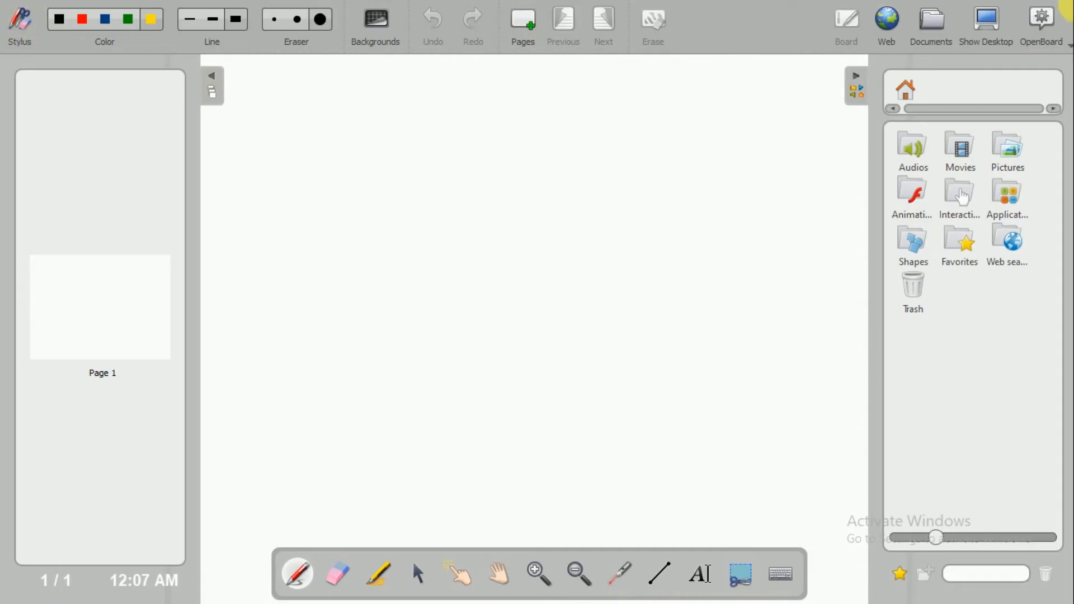
left_click(1027, 6)
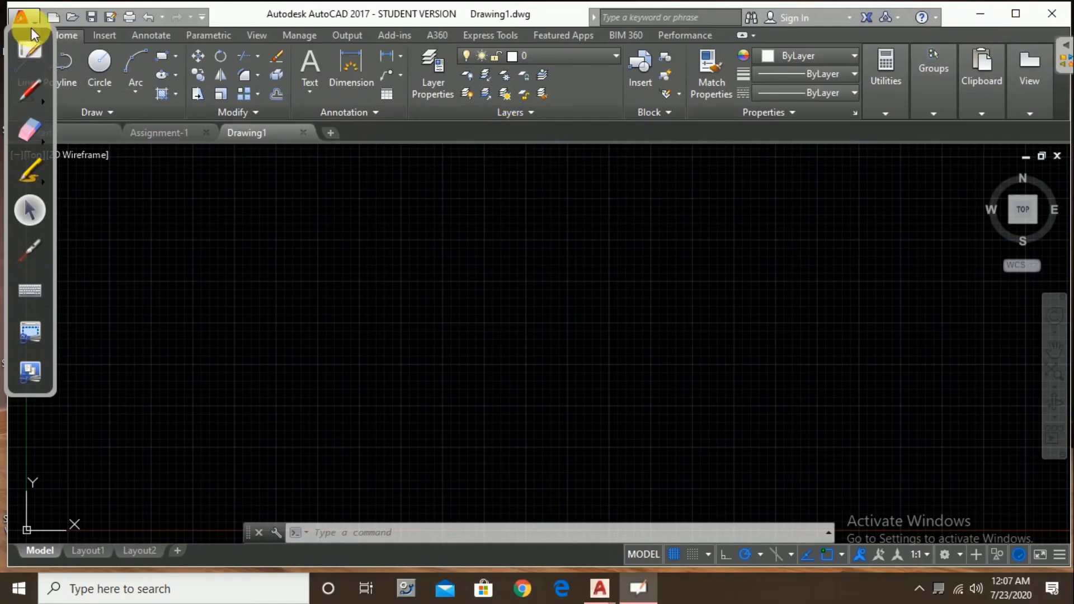
Step: Move the expanded annotation palette away from the application menu into the middle of the drawing area
left_click_drag(29, 33, 29, 139)
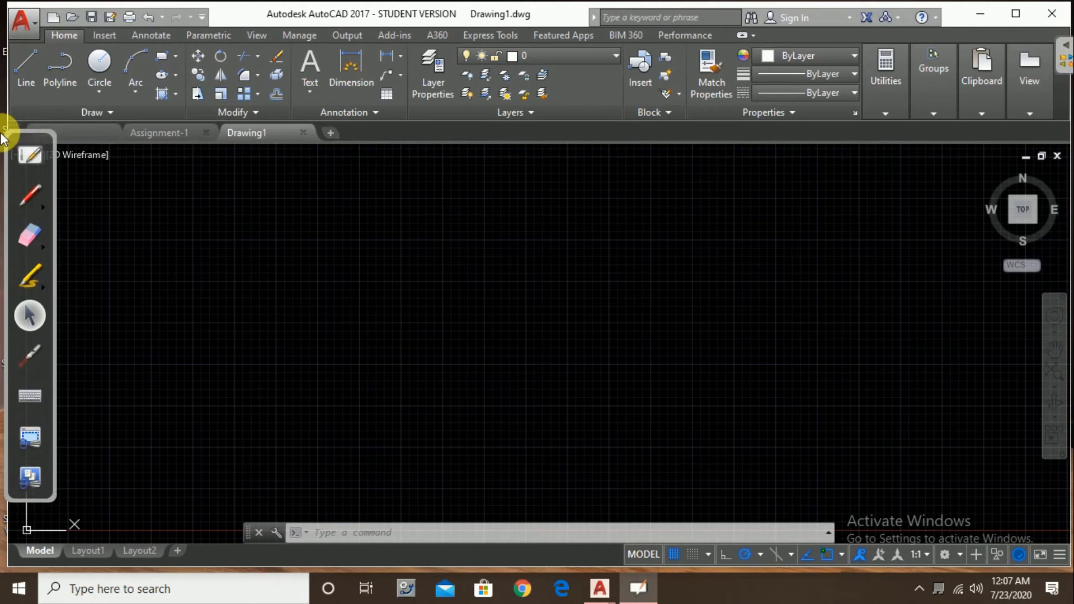
left_click(29, 24)
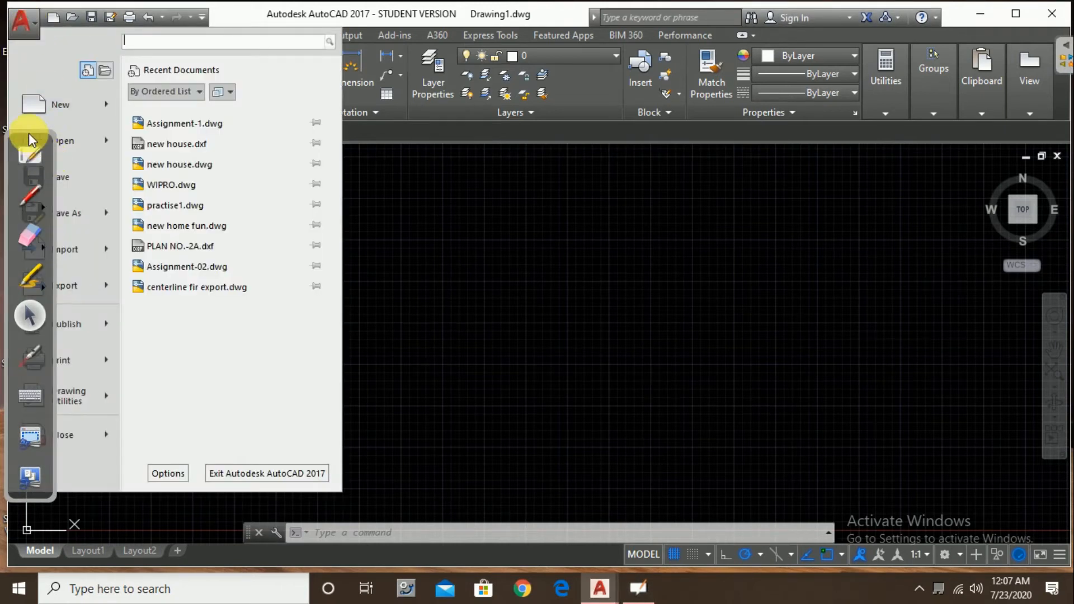
left_click_drag(28, 134, 523, 180)
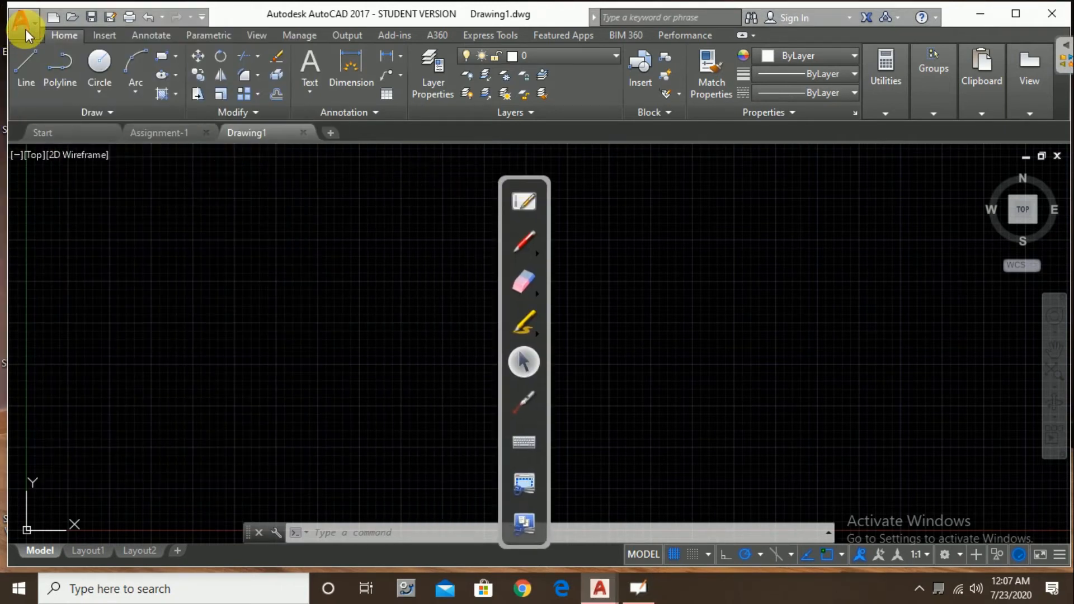
Step: Examine the application menu's Save As, Publish, Print, Drawing Utilities, Close and New options
left_click(25, 25)
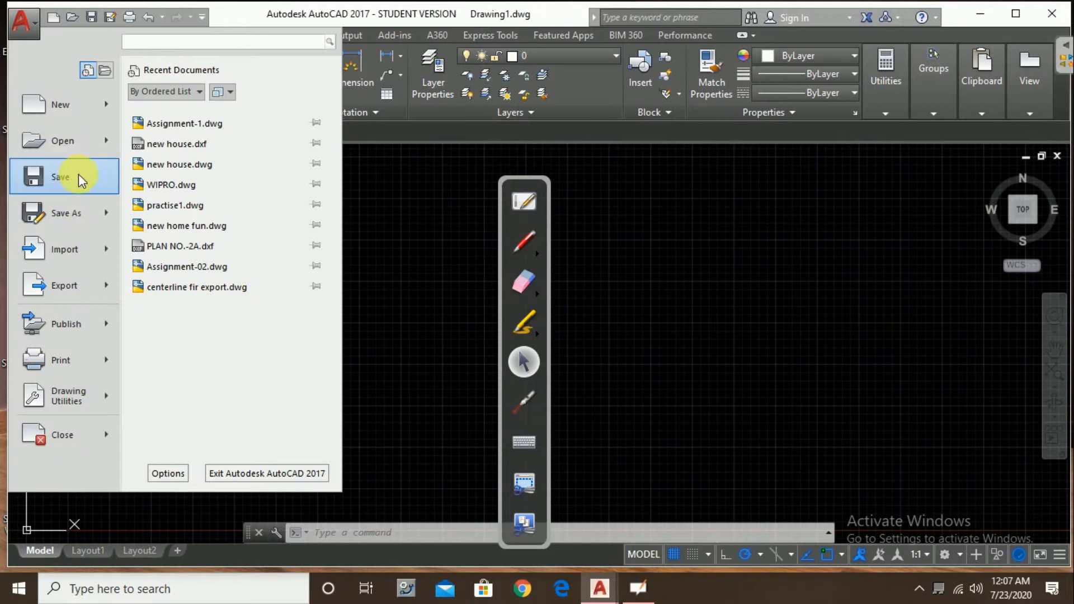
mouse_move(88, 213)
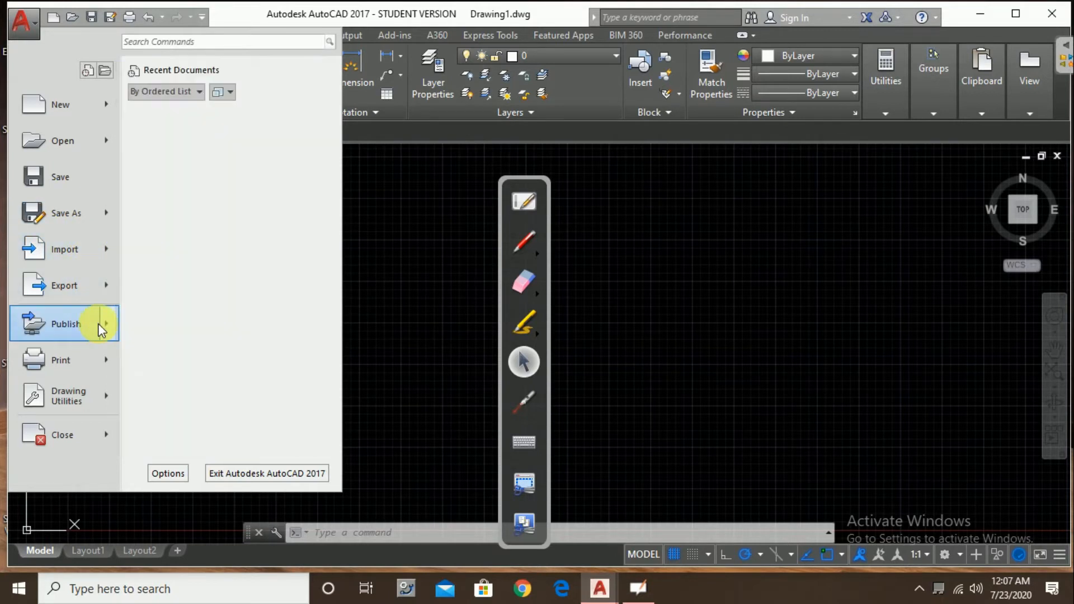
mouse_move(98, 323)
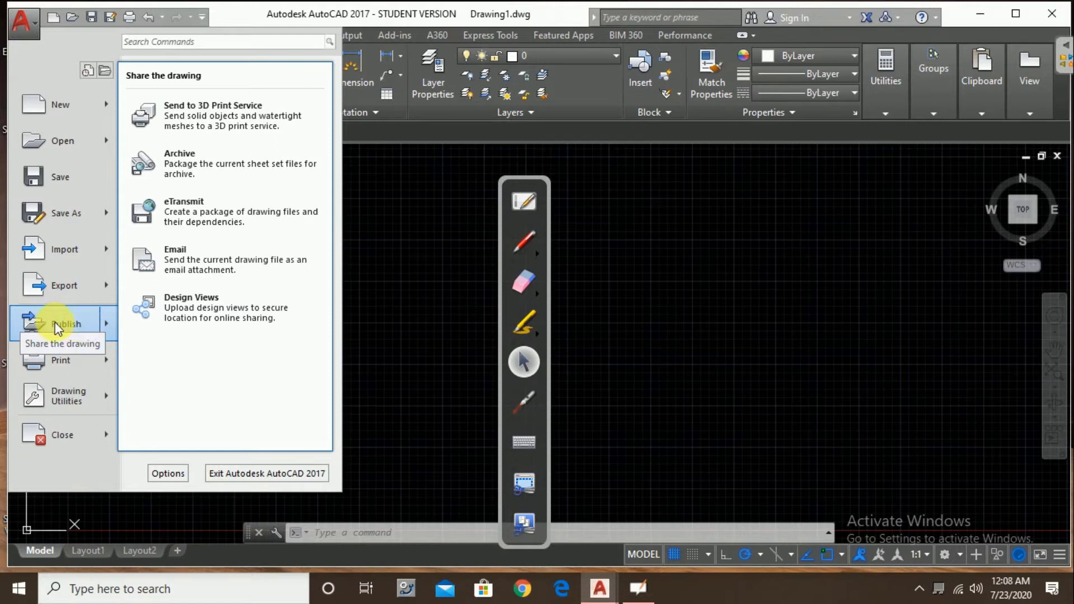
mouse_move(89, 357)
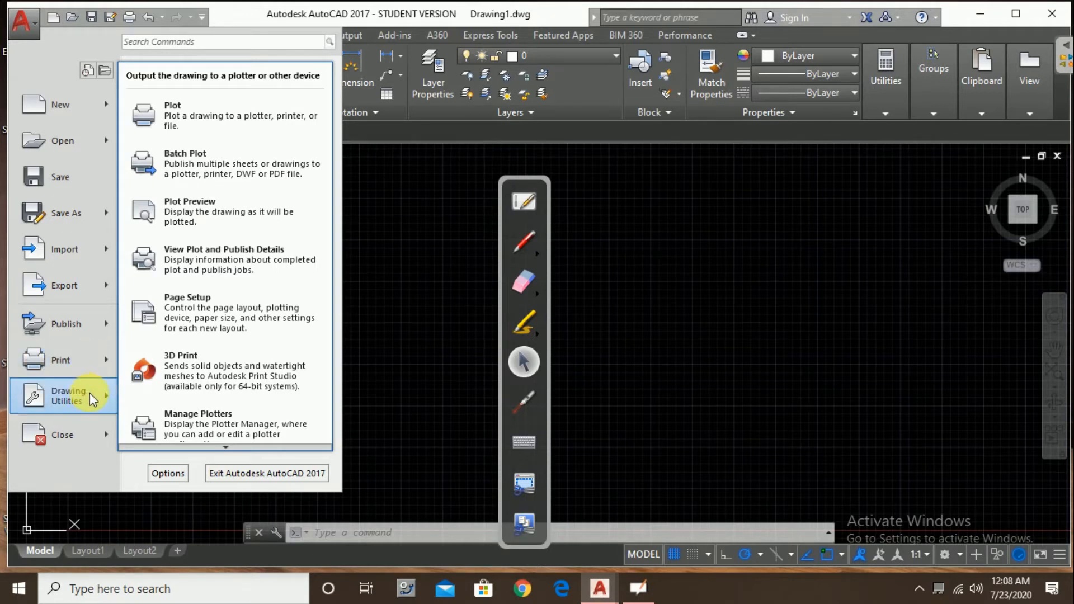
mouse_move(96, 394)
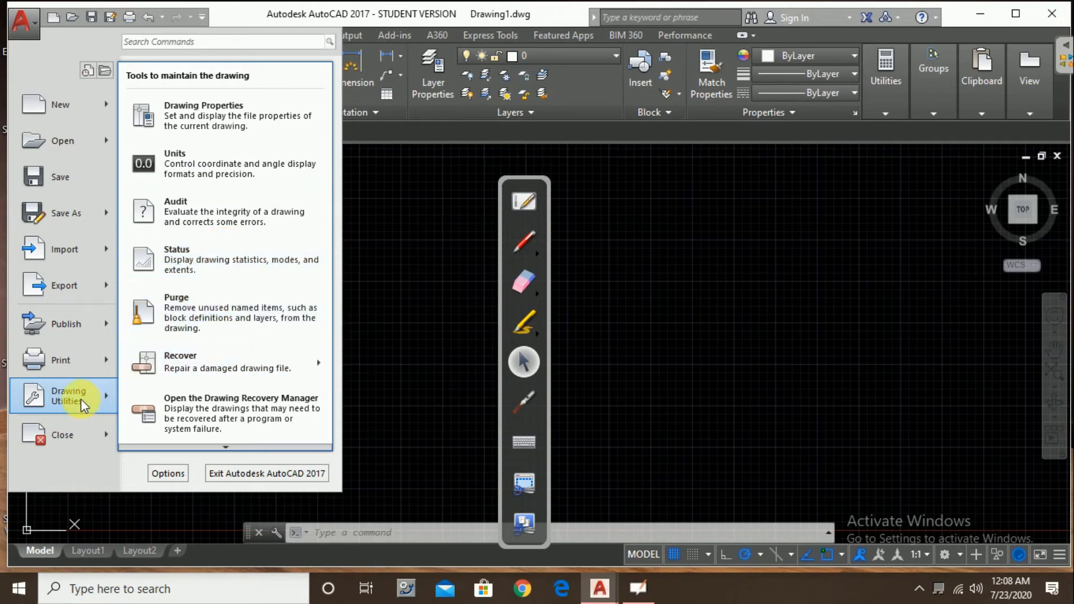
mouse_move(117, 432)
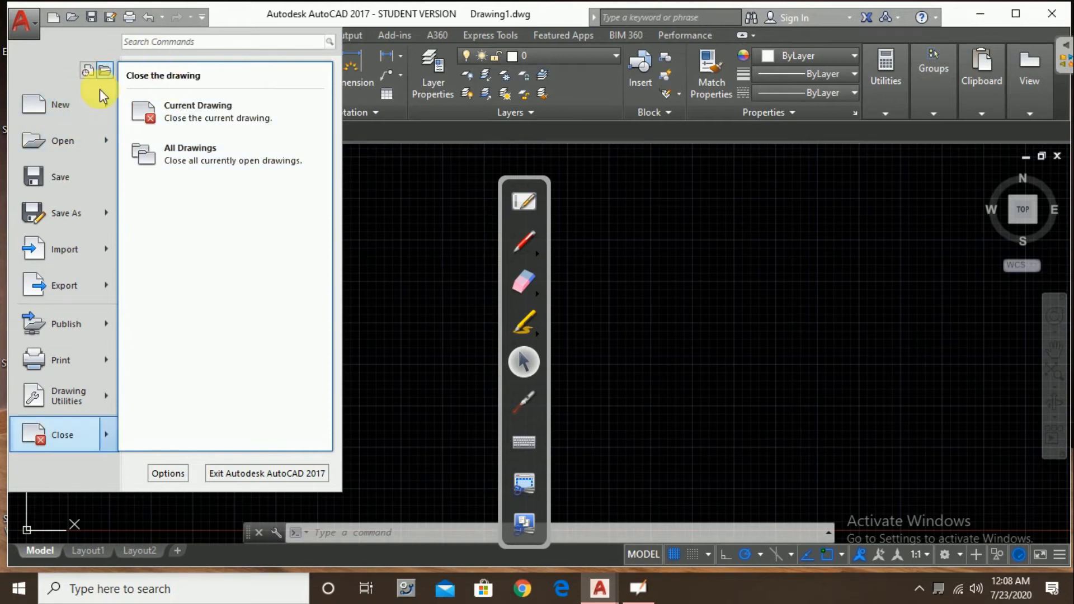
mouse_move(63, 102)
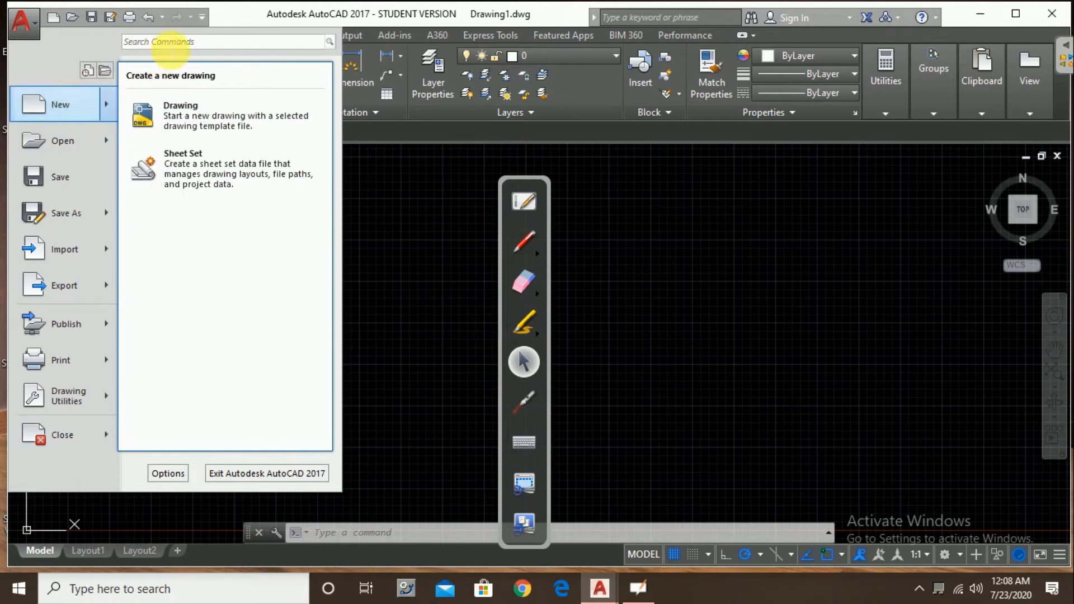
Step: Search the application menu's commands for "fillet", then leave the search
left_click(171, 50)
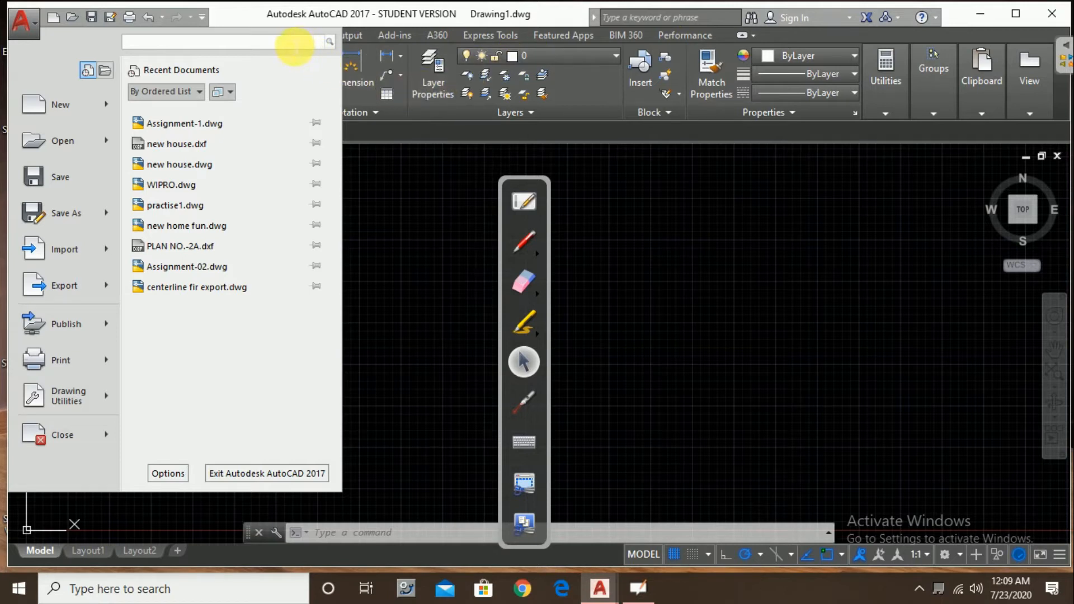
type("fillet")
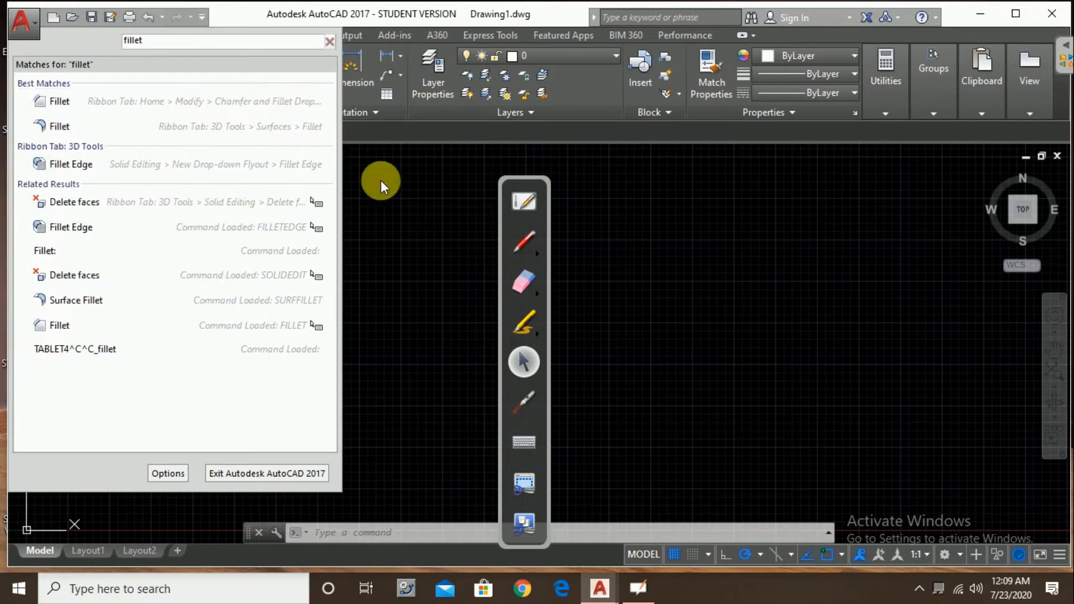
left_click(381, 180)
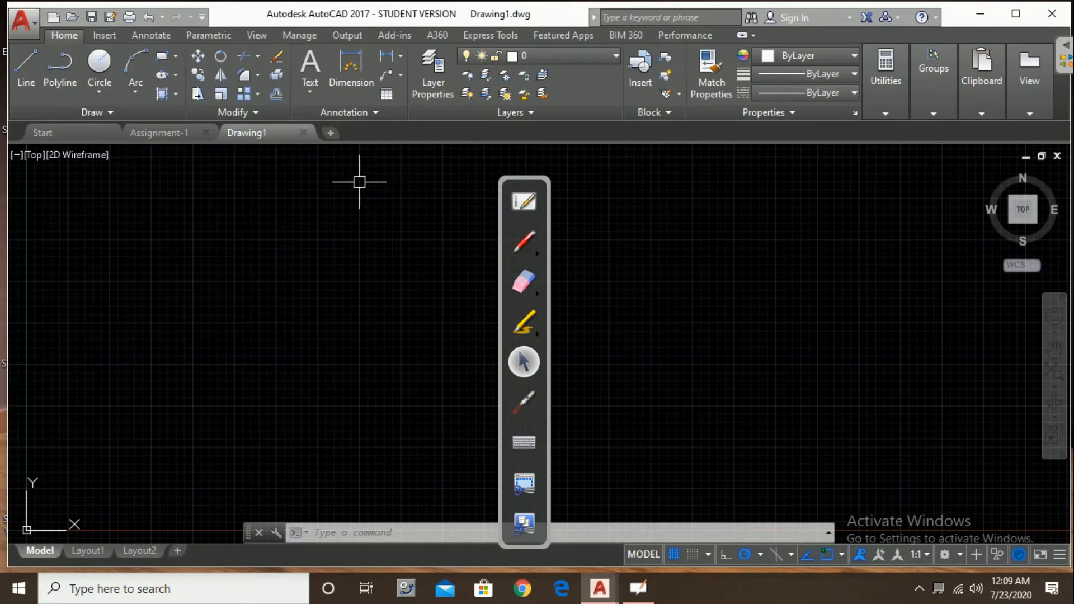
left_click(24, 25)
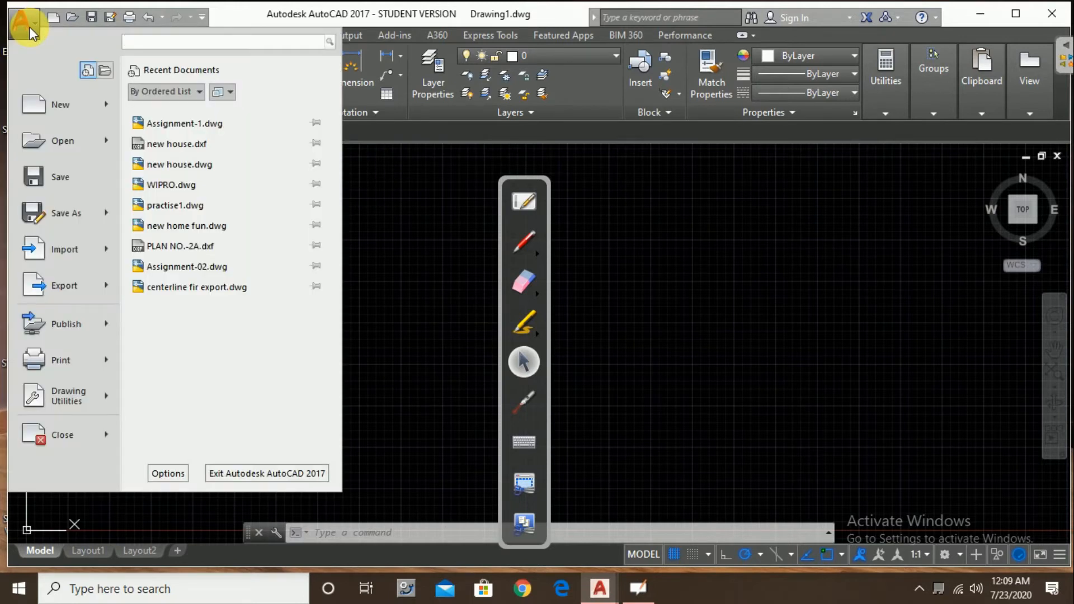
left_click(29, 27)
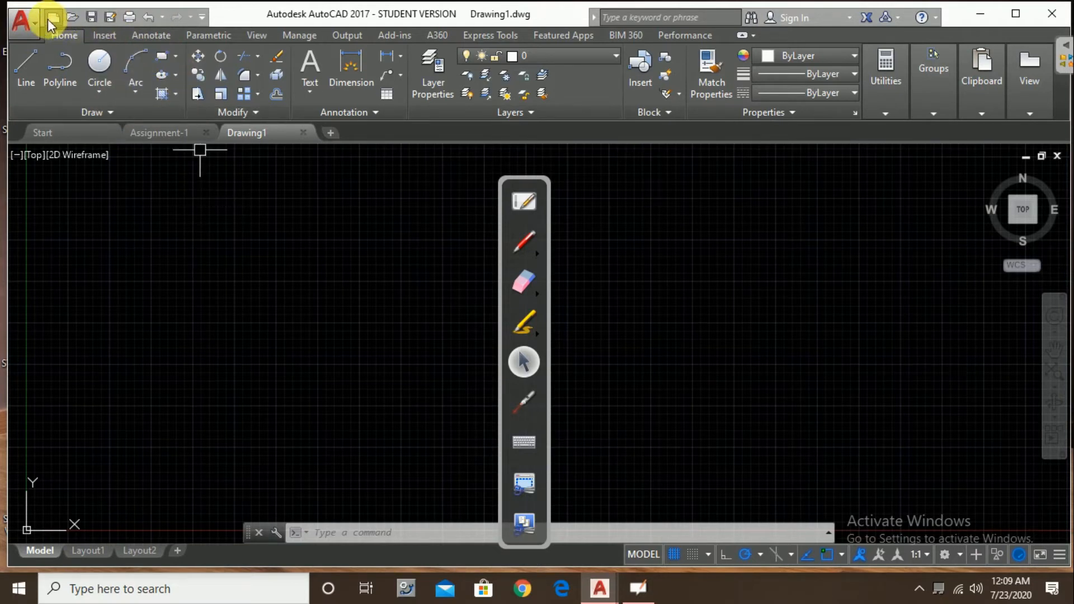
left_click(34, 30)
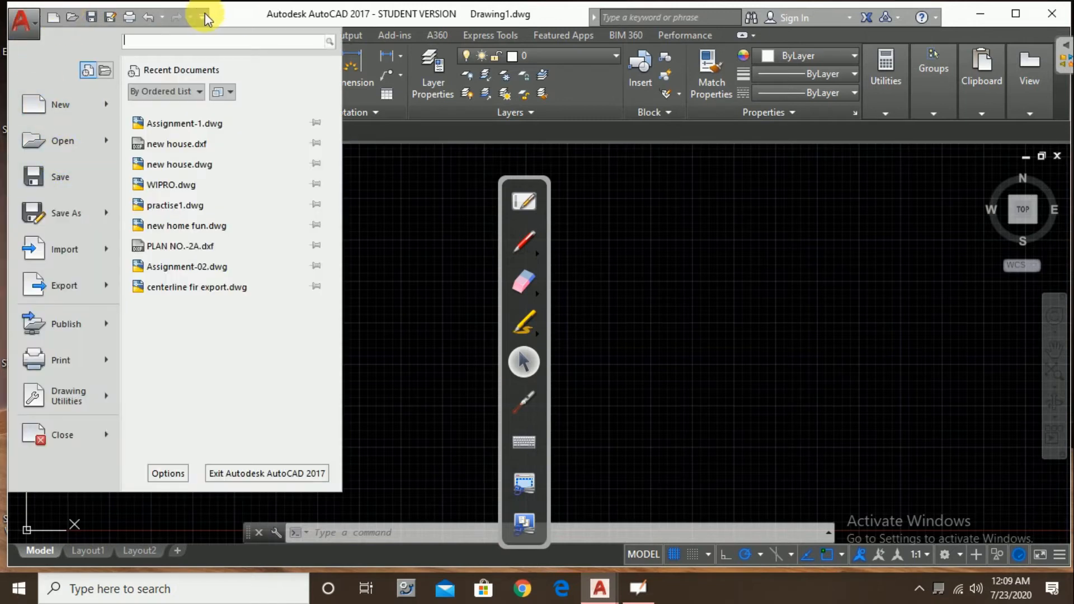
left_click(409, 203)
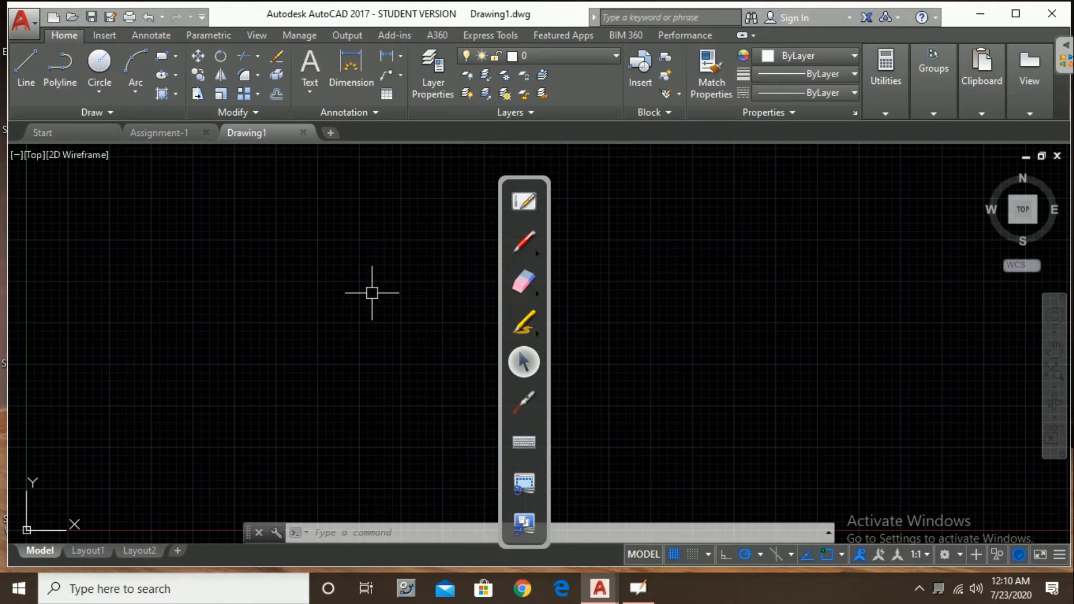
Step: Switch to the OpenBoard whiteboard and handwrite "Tab" followed by an arrow with the yellow pen
left_click(522, 242)
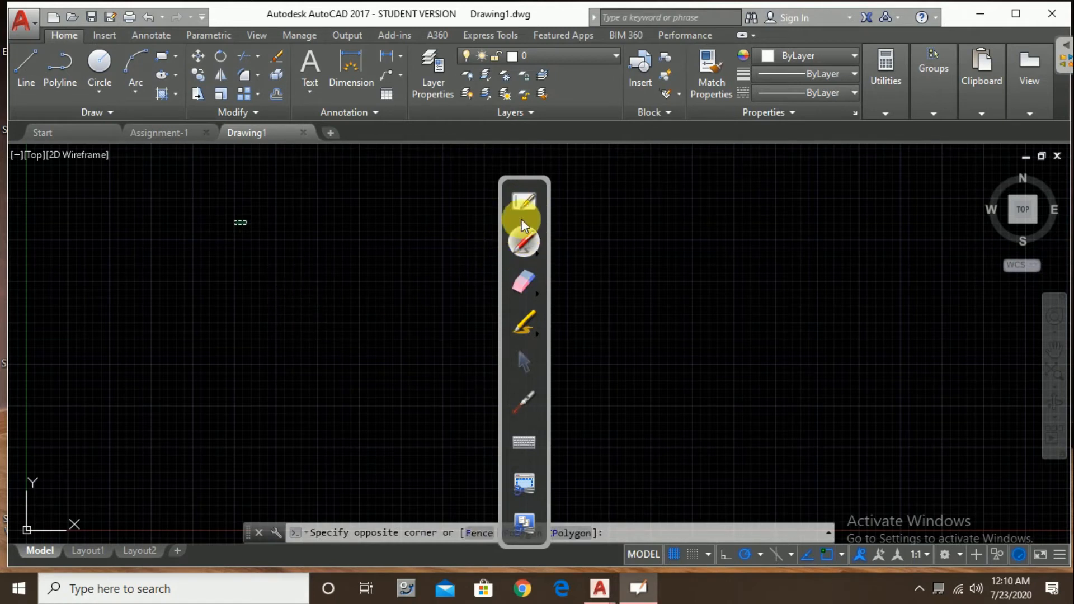
left_click(526, 204)
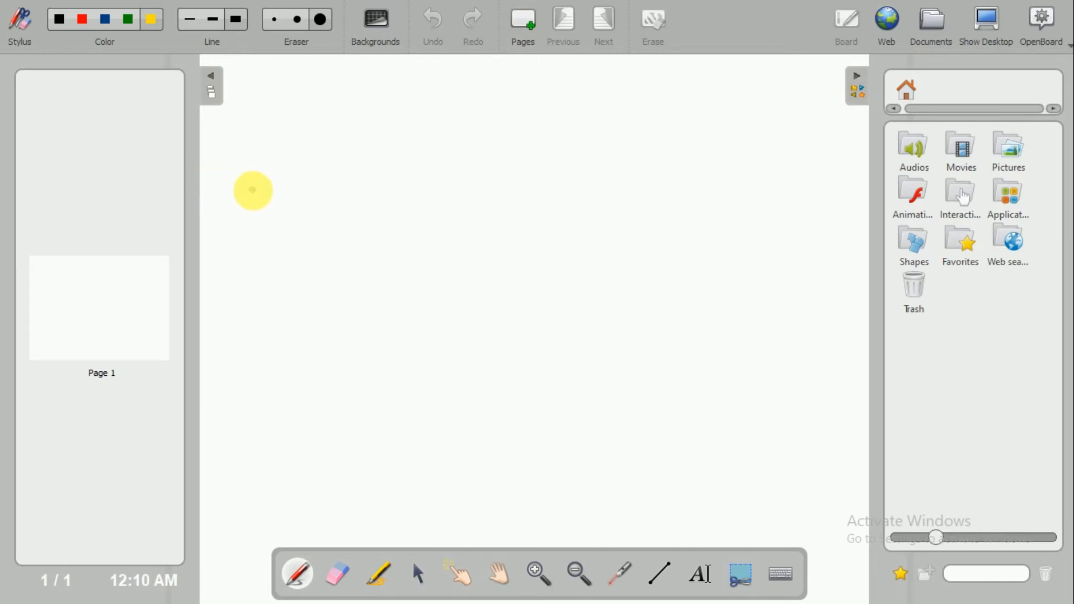
mouse_move(252, 187)
left_mouse_down()
mouse_move(251, 206)
mouse_move(263, 180)
mouse_move(283, 205)
left_mouse_up()
left_click_drag(294, 171, 314, 184)
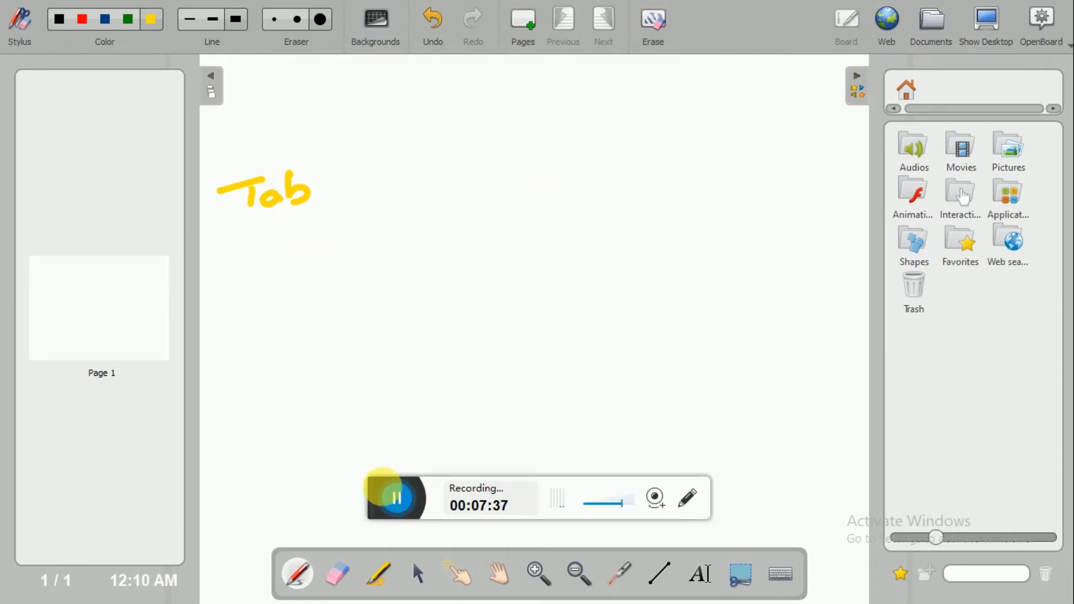
left_click(384, 485)
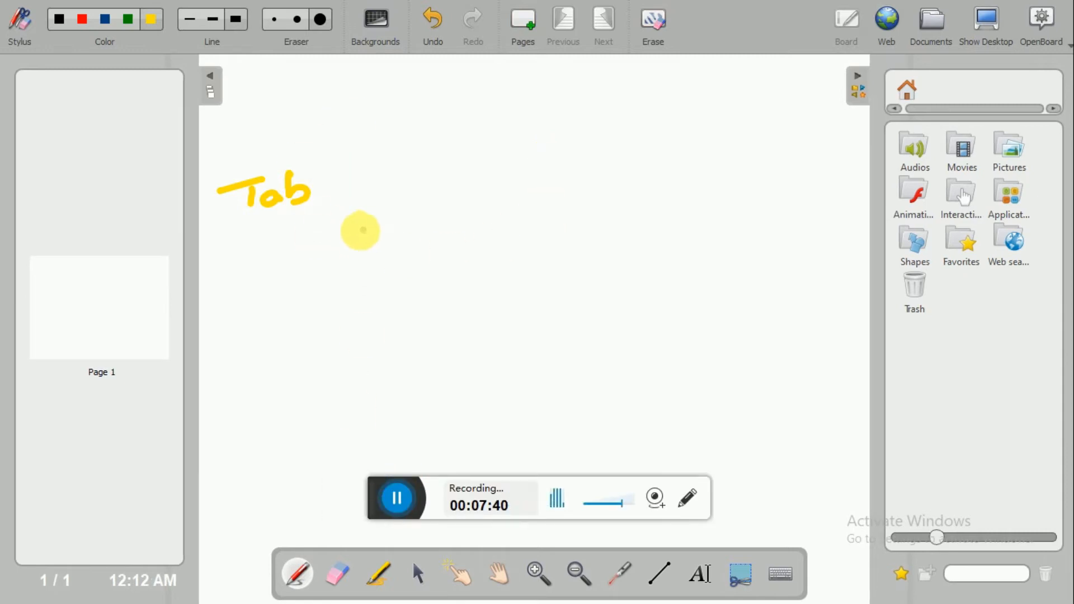
mouse_move(336, 200)
left_mouse_down()
mouse_move(377, 184)
mouse_move(361, 202)
left_mouse_up()
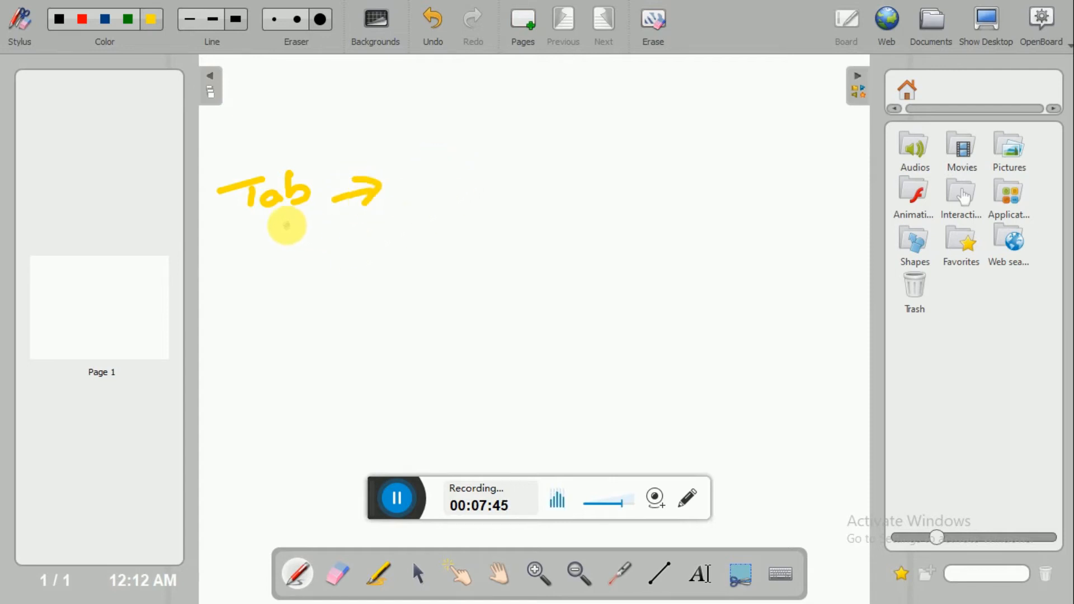
Step: Draw a connector from beneath "Tab" to a vertical line with four short side branches
mouse_move(290, 218)
left_mouse_down()
mouse_move(297, 262)
mouse_move(309, 266)
mouse_move(302, 259)
mouse_move(437, 233)
mouse_move(427, 391)
left_mouse_up()
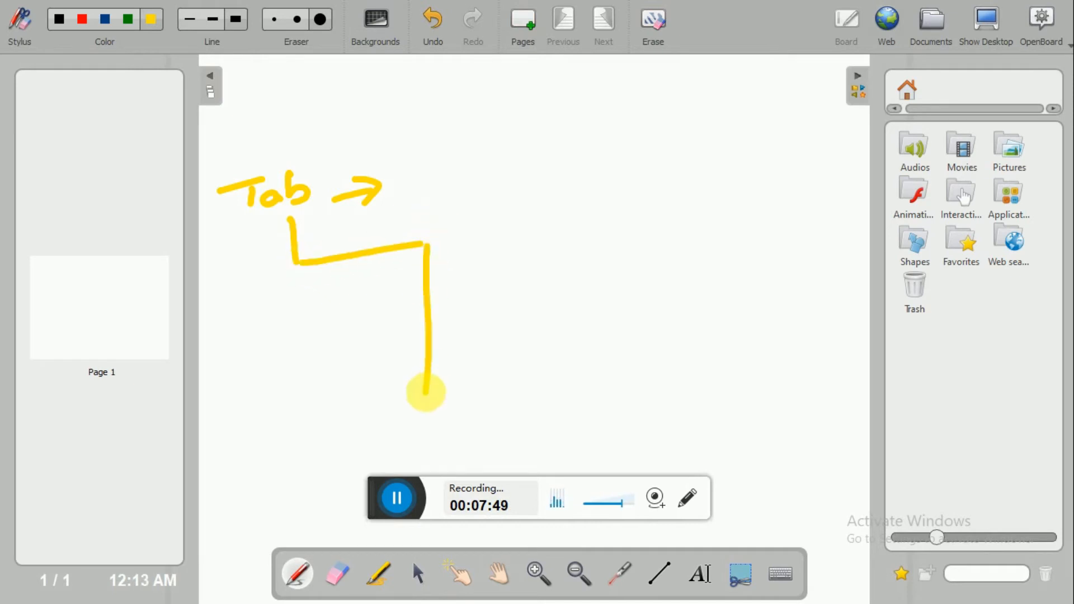
left_click_drag(425, 243, 492, 232)
left_click_drag(427, 296, 492, 284)
left_click_drag(421, 351, 500, 336)
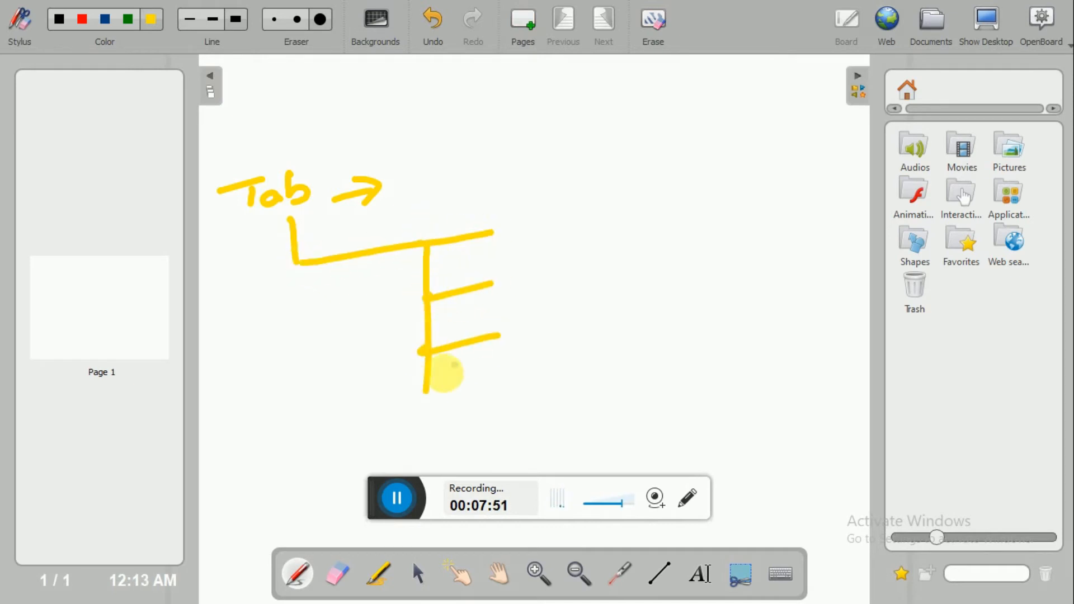
left_click_drag(431, 385, 520, 368)
Step: Label the four branches "Panels 1", "2", "3" and "4", and add a row of dots below them
left_click_drag(504, 211, 540, 216)
mouse_move(529, 197)
left_mouse_down()
mouse_move(531, 231)
mouse_move(559, 217)
mouse_move(621, 208)
mouse_move(652, 221)
mouse_move(678, 208)
left_mouse_up()
mouse_move(558, 273)
left_mouse_down()
mouse_move(579, 290)
mouse_move(564, 339)
left_mouse_up()
left_click_drag(561, 357, 579, 370)
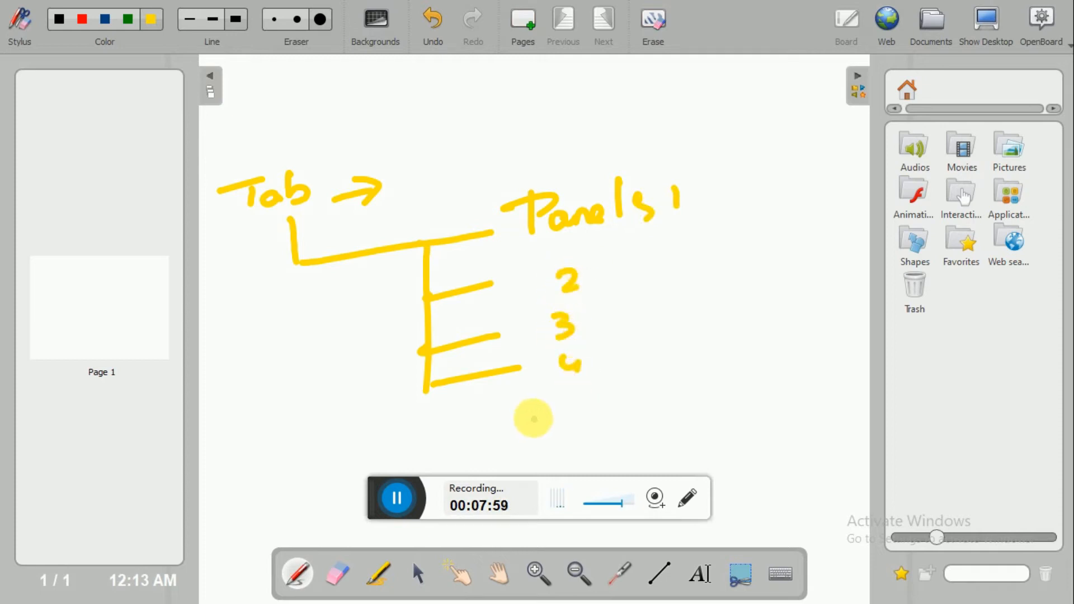
left_click(533, 415)
left_click_drag(558, 412, 569, 412)
Step: Draw a connector from "Panels 1" to a bracket with four short branches
mouse_move(687, 203)
left_mouse_down()
mouse_move(724, 129)
mouse_move(781, 120)
left_mouse_up()
left_click_drag(727, 198, 769, 228)
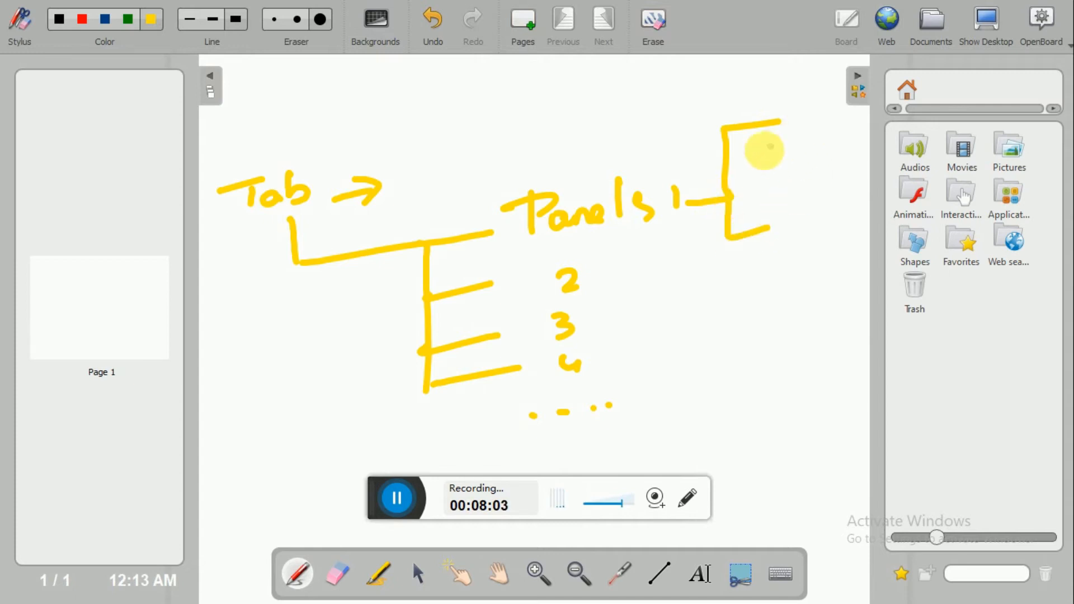
mouse_move(736, 158)
left_mouse_down()
mouse_move(775, 152)
mouse_move(794, 100)
mouse_move(808, 129)
left_mouse_up()
Step: Label the bracket's upper two branches "Ribbon" and "Tools", and write "Home" above "Tab"
left_click_drag(817, 125, 880, 111)
left_click(817, 112)
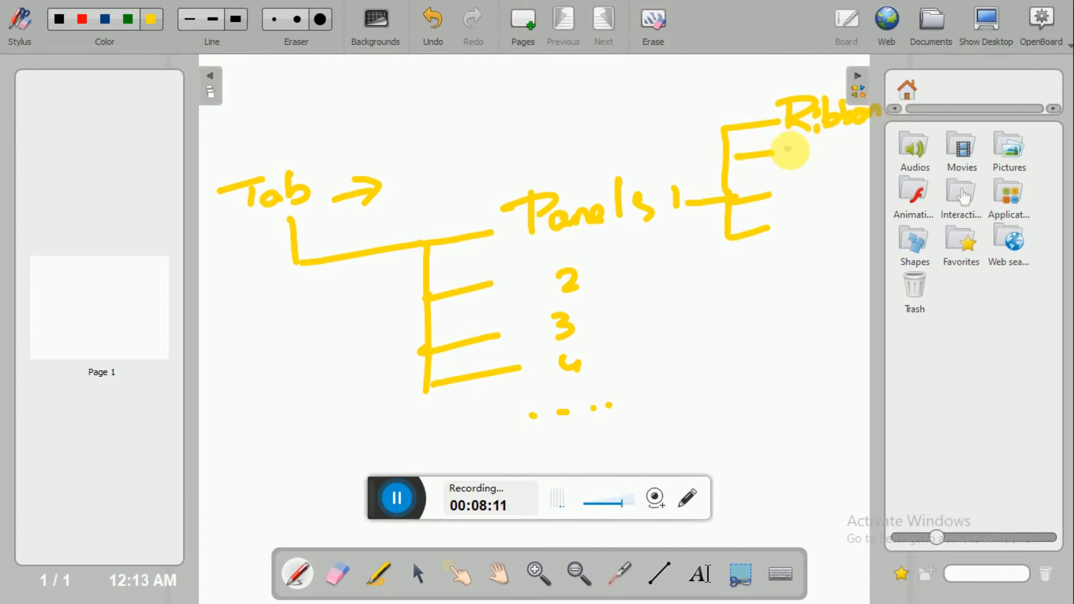
mouse_move(791, 156)
left_mouse_down()
mouse_move(808, 149)
mouse_move(847, 159)
left_mouse_up()
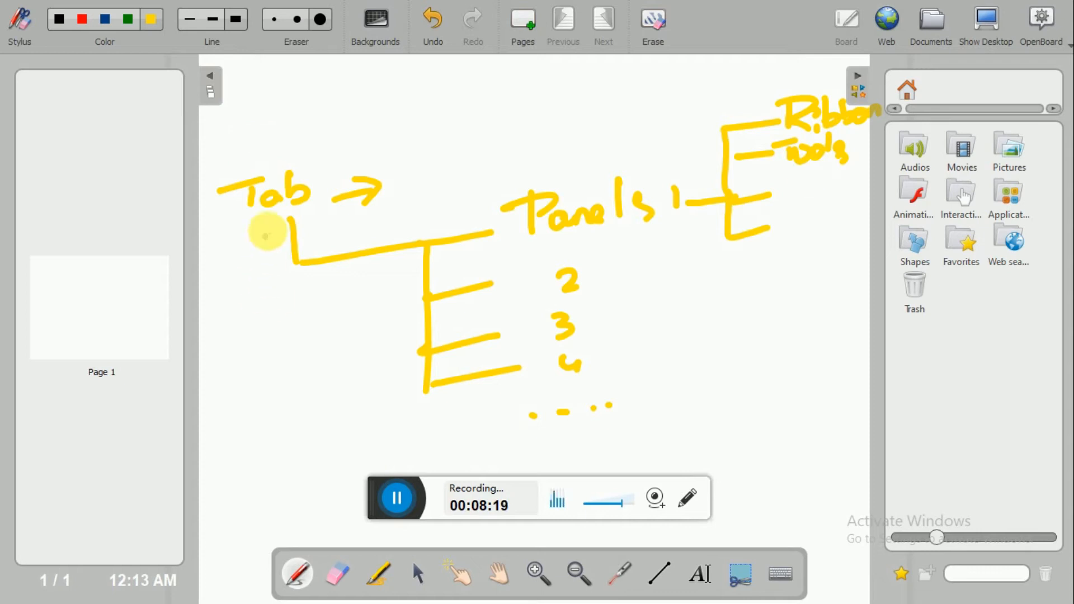
mouse_move(235, 146)
left_mouse_down()
mouse_move(300, 133)
mouse_move(307, 121)
left_mouse_up()
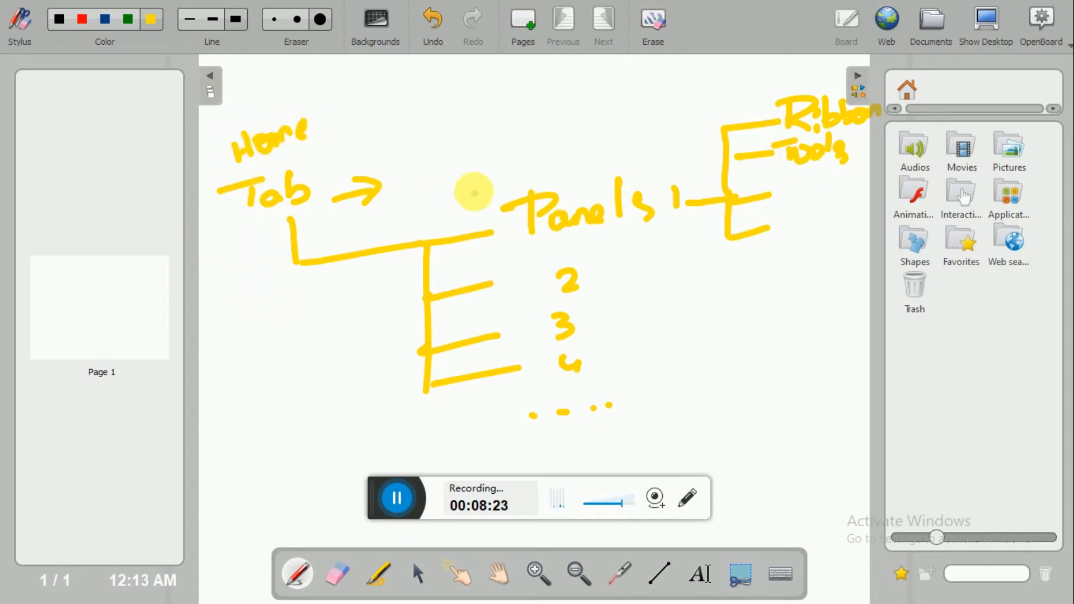
Step: Write "Draw" above "Panels 1", "Line" above "Ribbon" and "P.line" below "Tools" in the hierarchy sketch
mouse_move(511, 146)
left_mouse_down()
mouse_move(534, 166)
mouse_move(608, 142)
mouse_move(620, 128)
left_mouse_up()
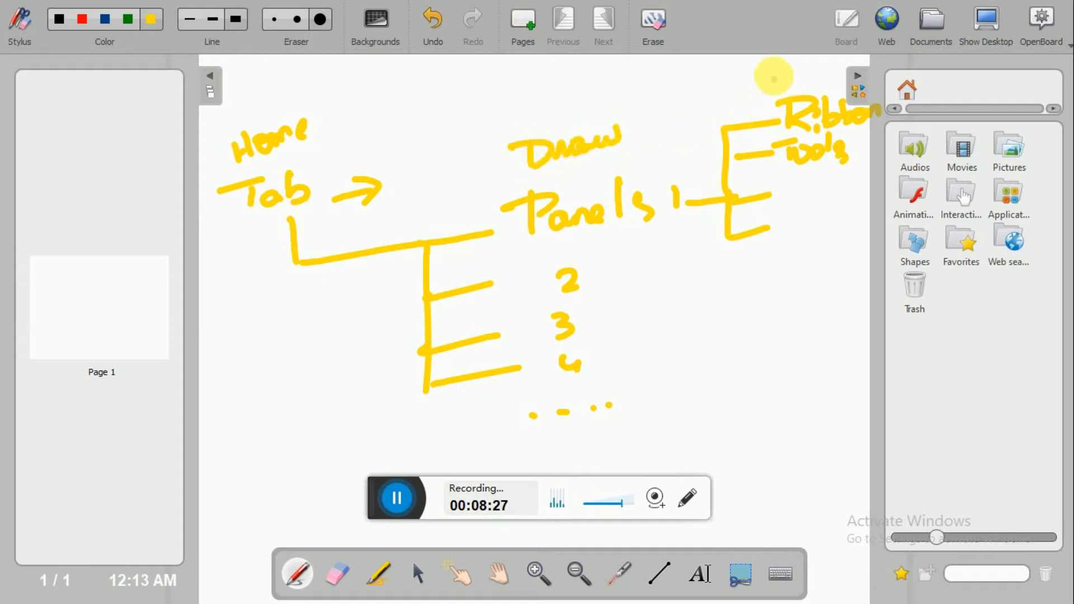
mouse_move(775, 74)
left_mouse_down()
mouse_move(799, 66)
mouse_move(822, 78)
left_mouse_up()
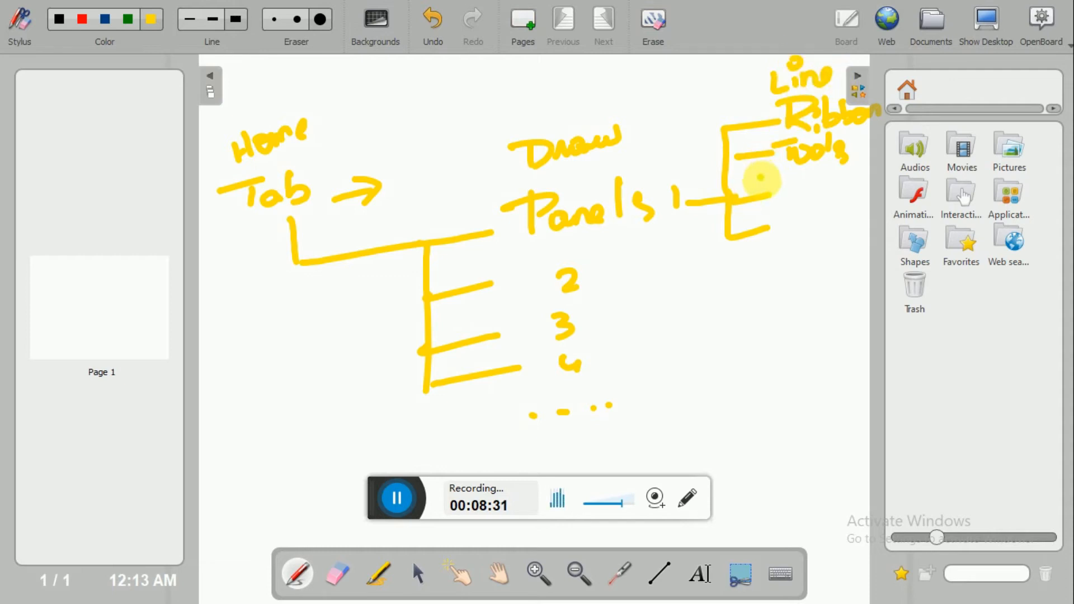
mouse_move(750, 193)
left_mouse_down()
mouse_move(763, 178)
mouse_move(854, 177)
left_mouse_up()
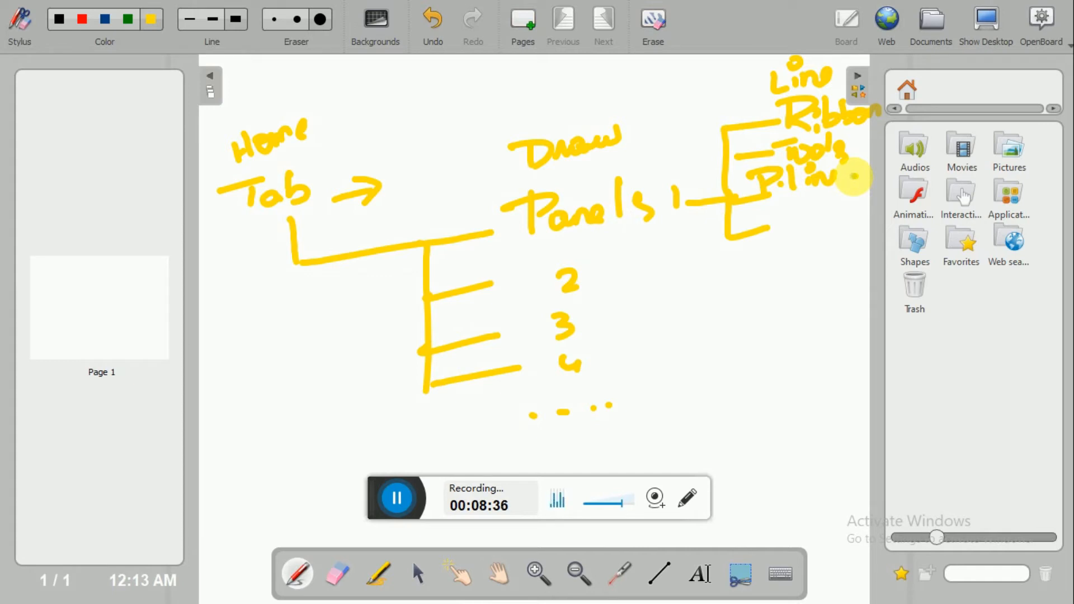
Step: Switch to AutoCAD's Drawing1 model space and move the floating OpenBoard toolbar out of the middle of the drawing area
left_click(986, 21)
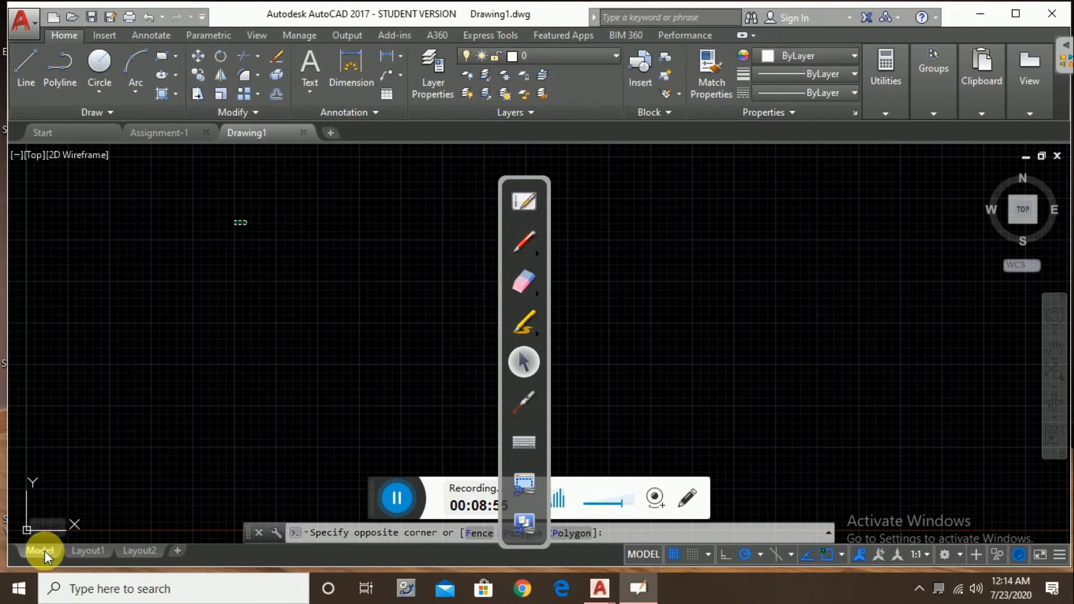
mouse_move(71, 550)
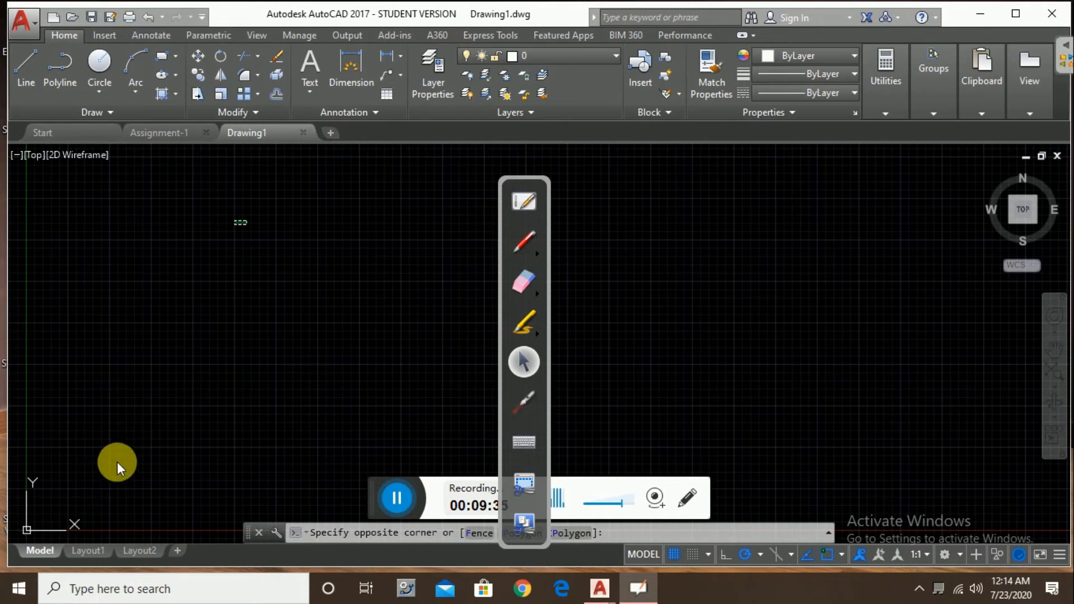
scroll(135, 457, "down", 2)
scroll(121, 462, "up", 2)
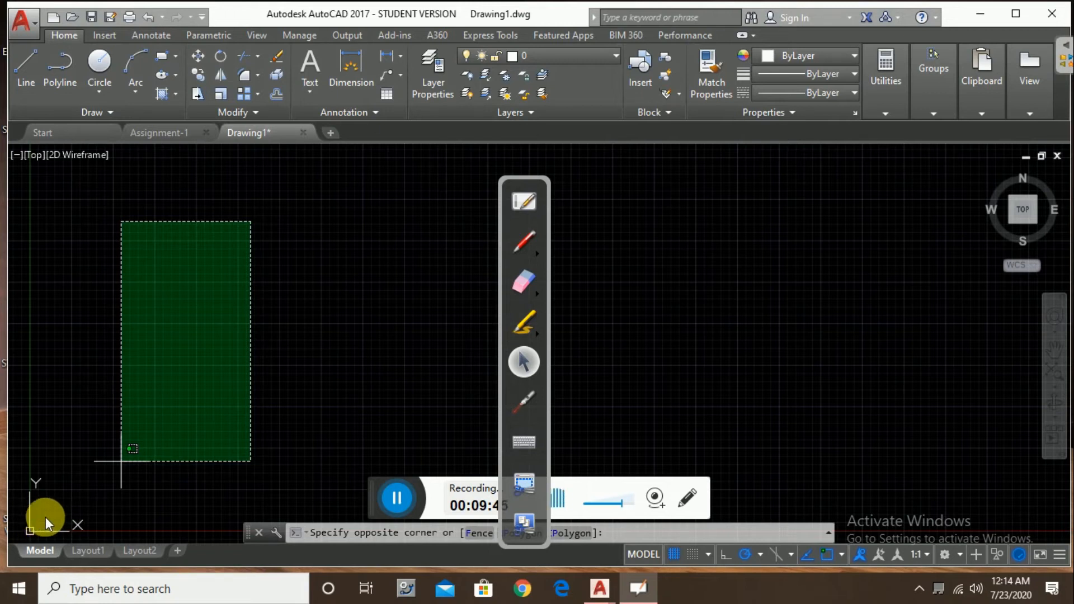
scroll(158, 416, "down", 2)
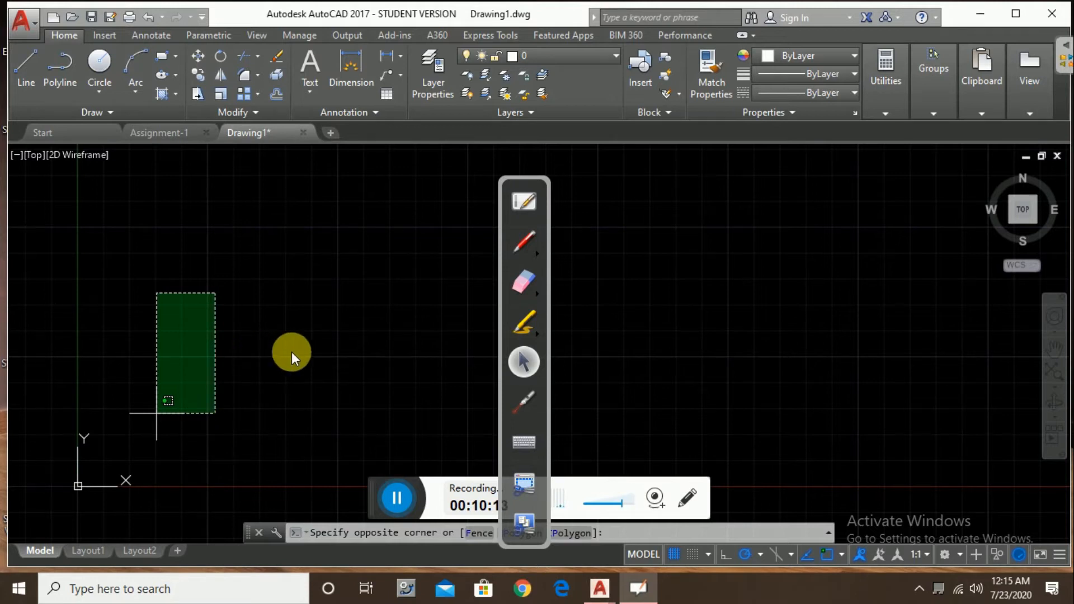
left_click(439, 234)
left_click_drag(516, 181, 32, 125)
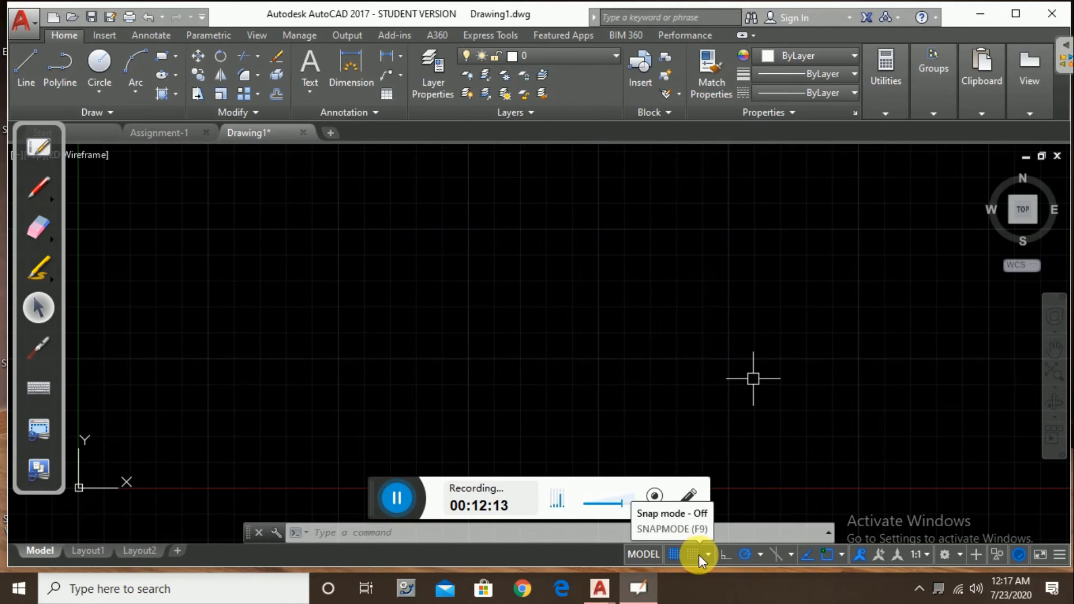
Step: Turn the drawing grid off and back on
left_click(676, 555)
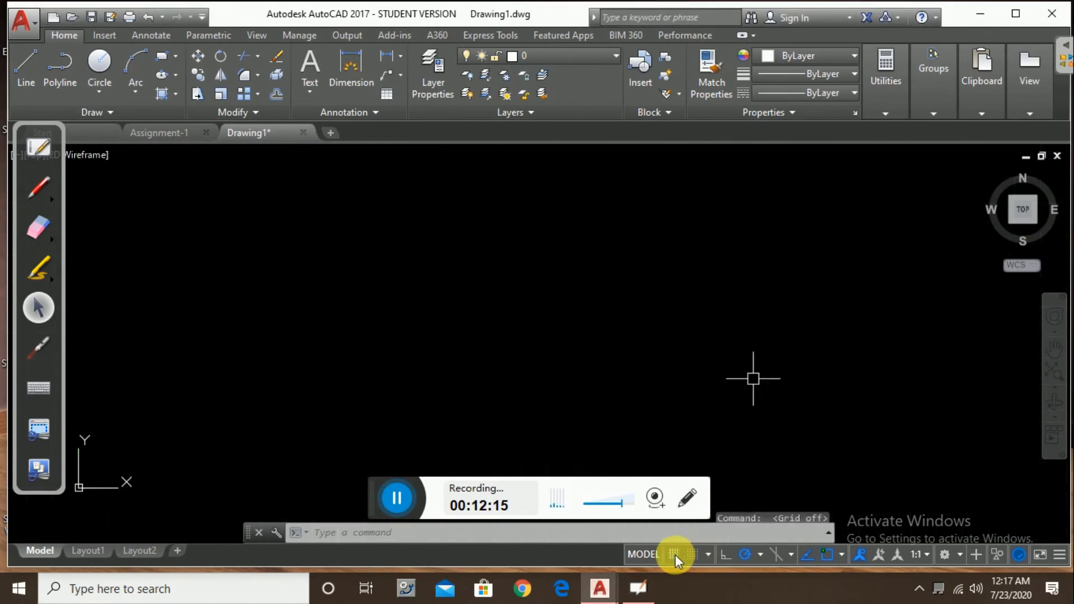
scroll(755, 368, "down", 2)
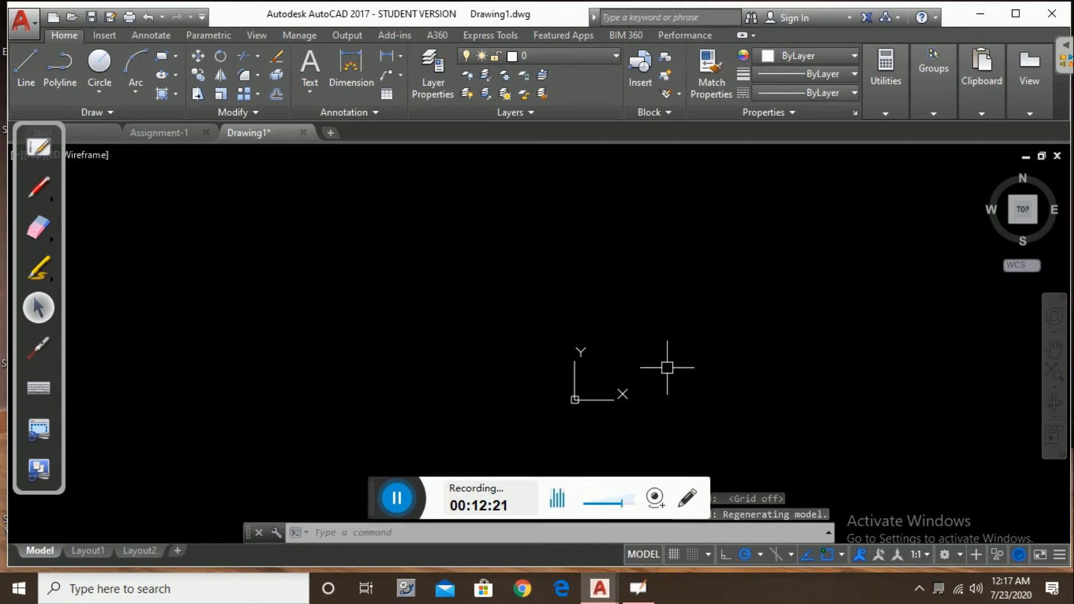
left_click(673, 555)
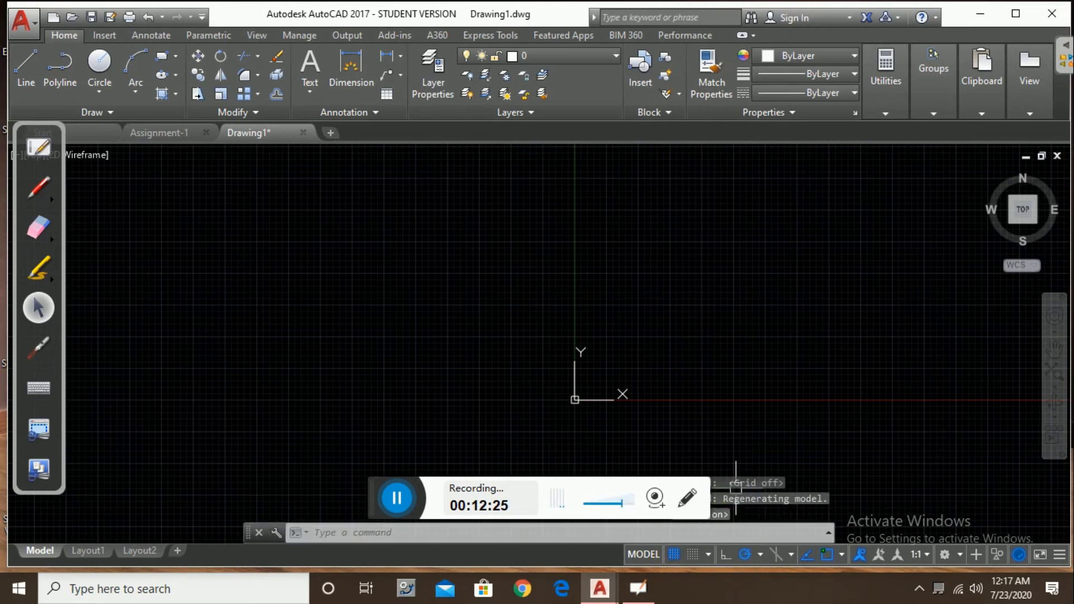
scroll(733, 487, "down", 1)
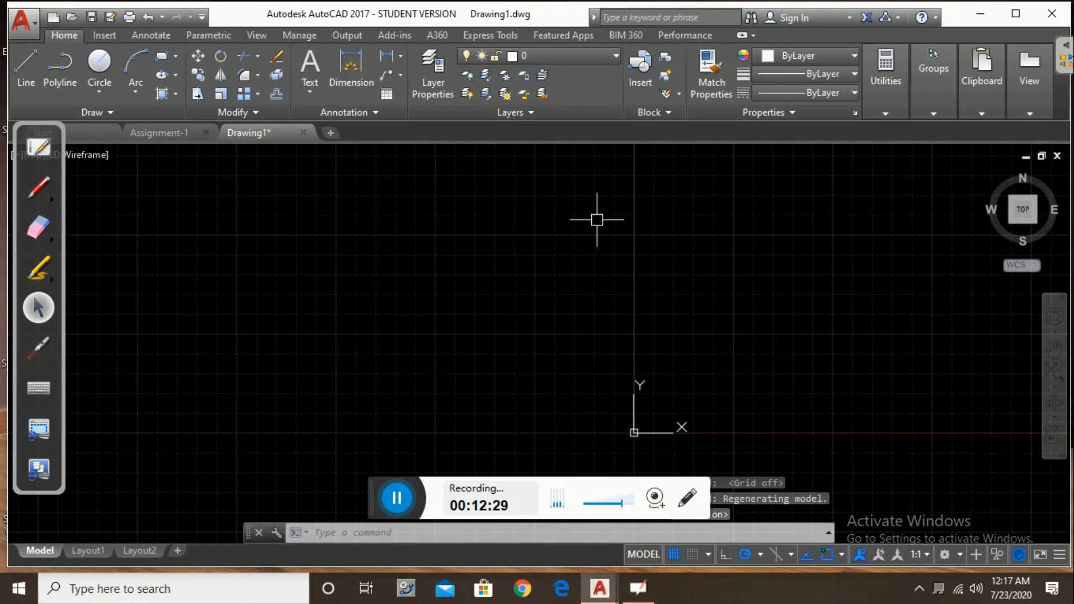
mouse_move(260, 133)
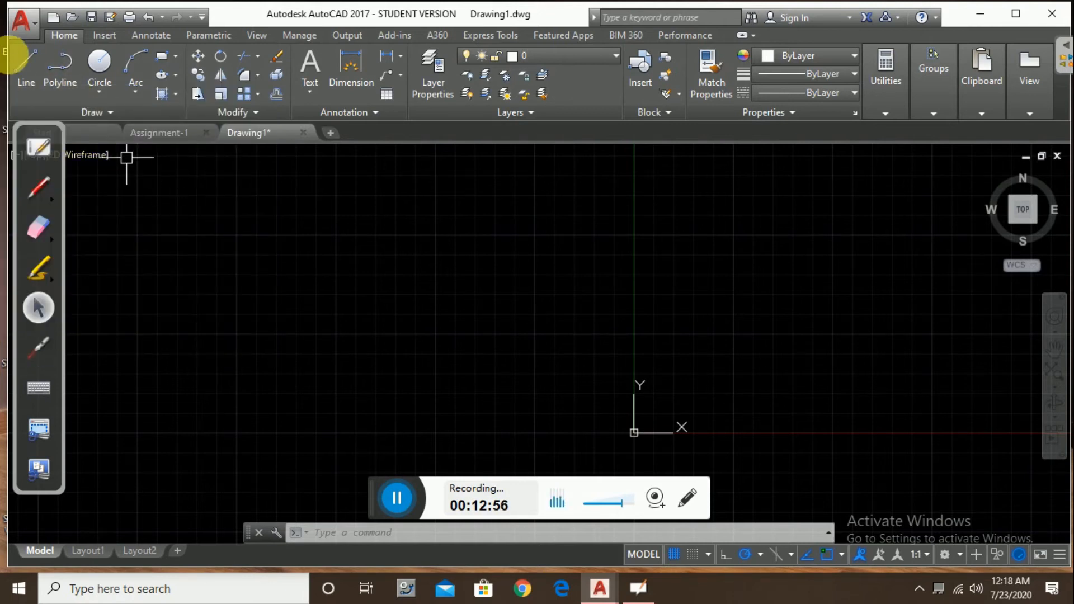
left_click(25, 64)
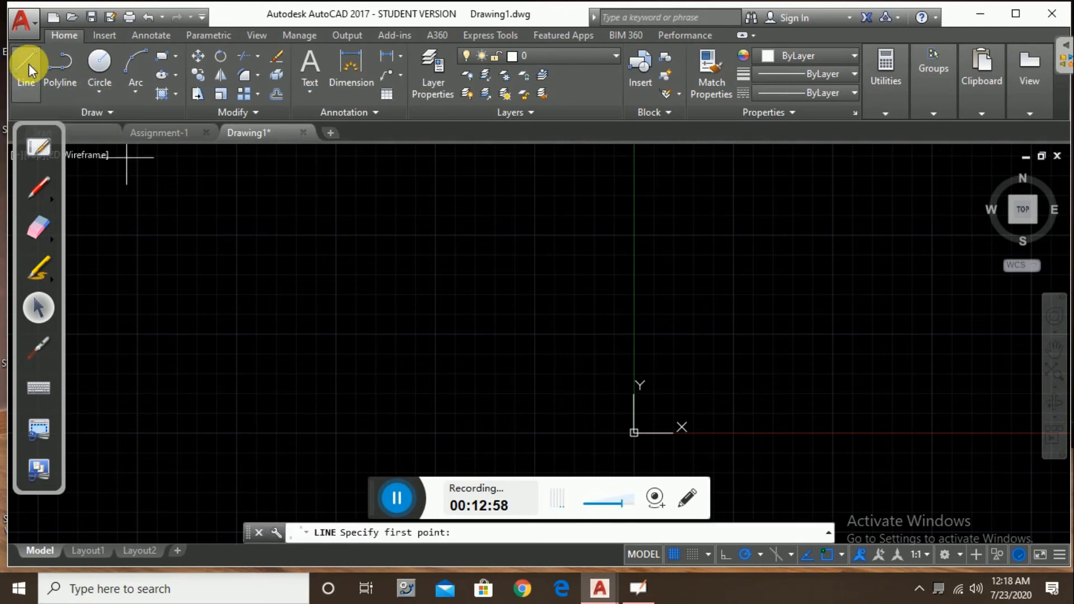
middle_click_drag(401, 321, 132, 260)
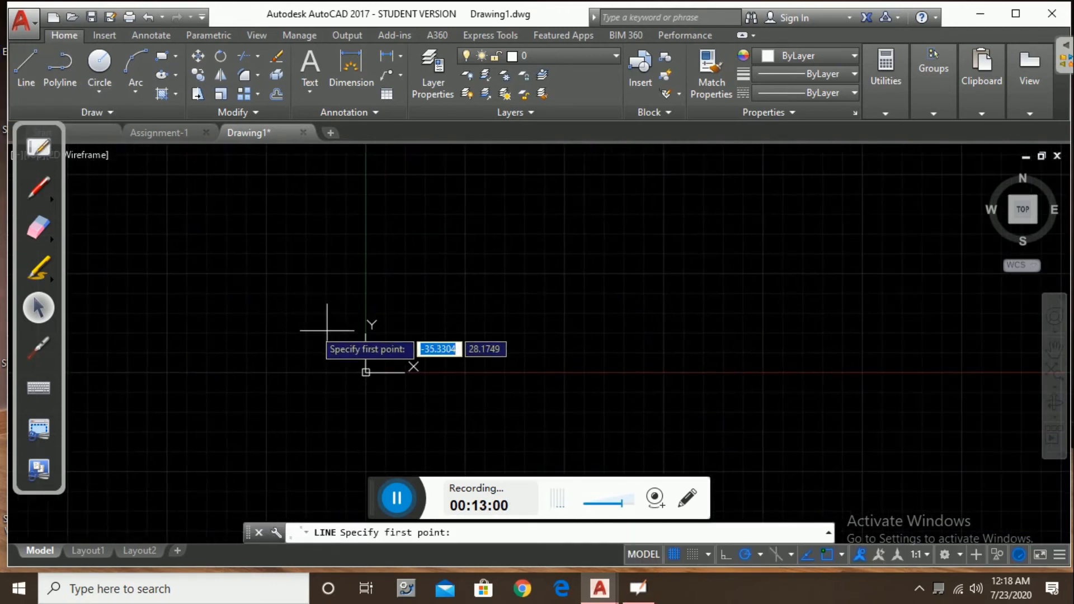
left_click(428, 262)
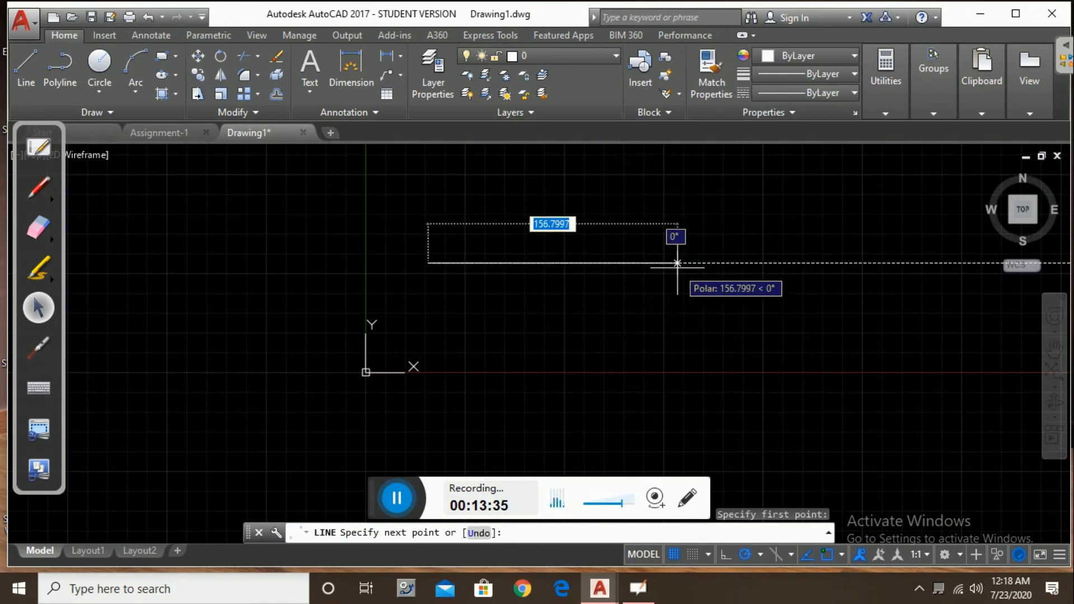
key("Escape")
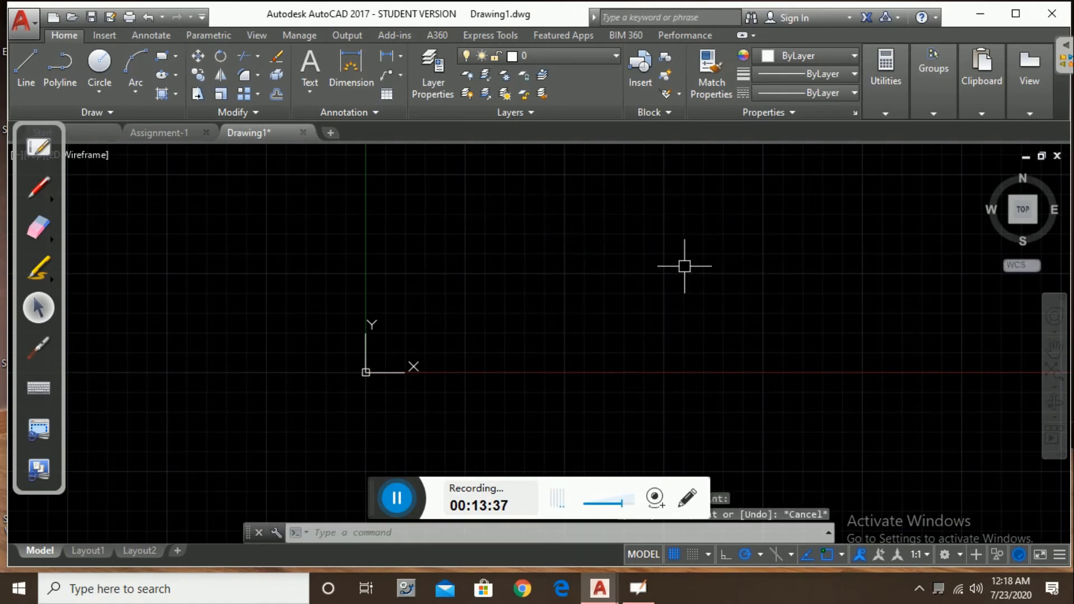
Step: Open the Drawing Units settings and arrange the dialog and the floating OpenBoard toolbar so they do not overlap
left_click(32, 26)
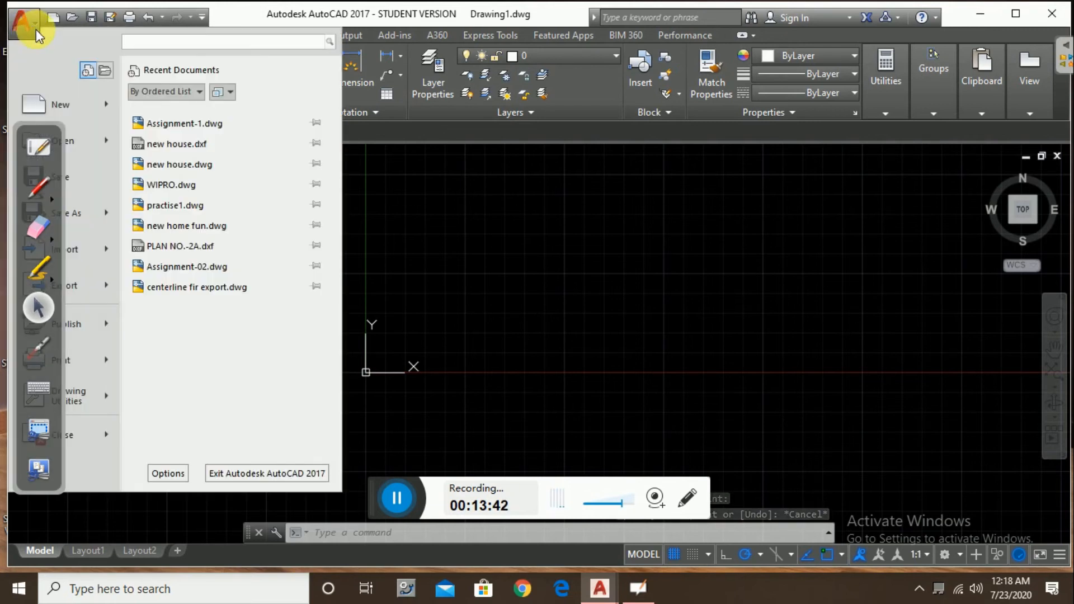
mouse_move(34, 132)
left_mouse_down()
mouse_move(472, 207)
mouse_move(503, 184)
left_mouse_up()
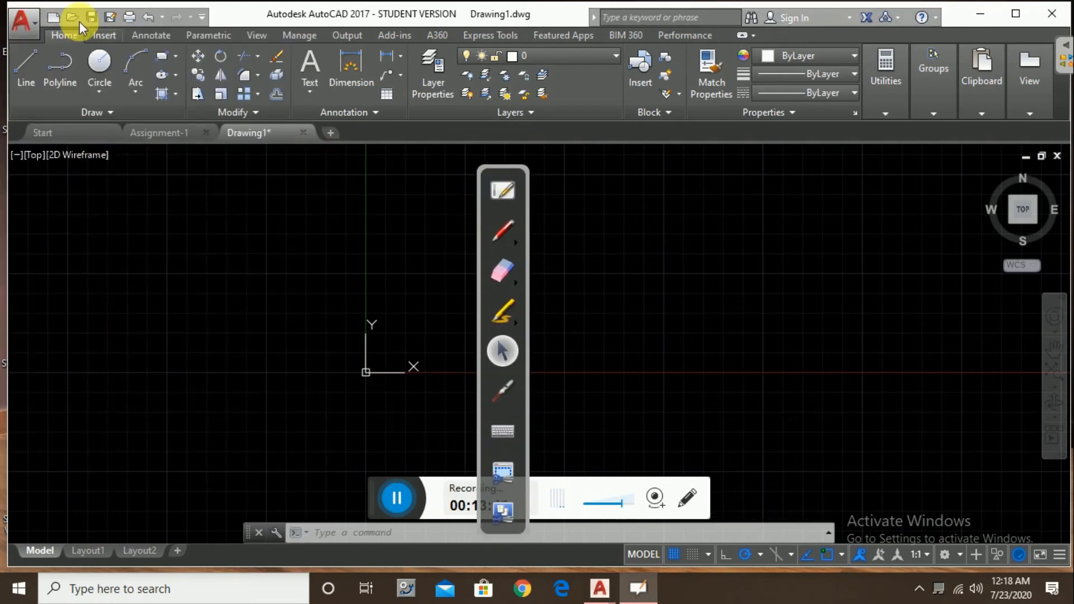
left_click(25, 23)
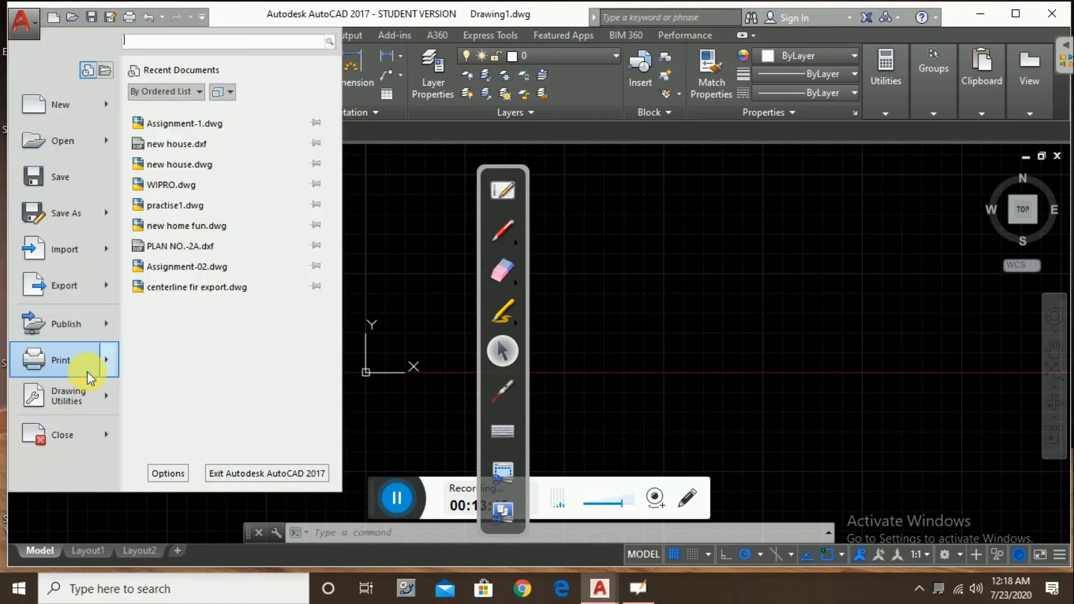
mouse_move(100, 397)
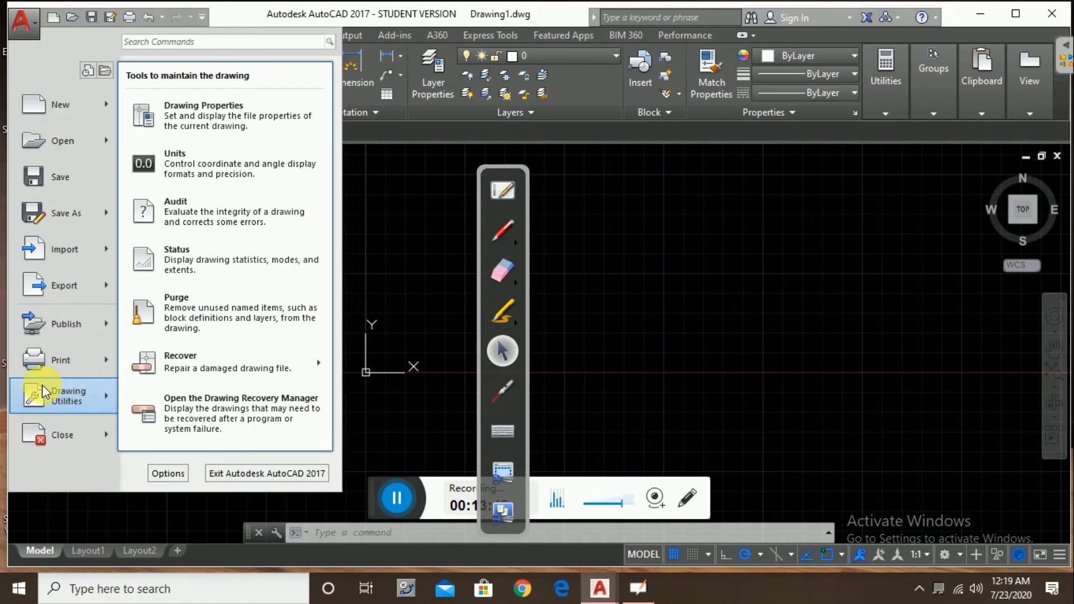
left_click(212, 162)
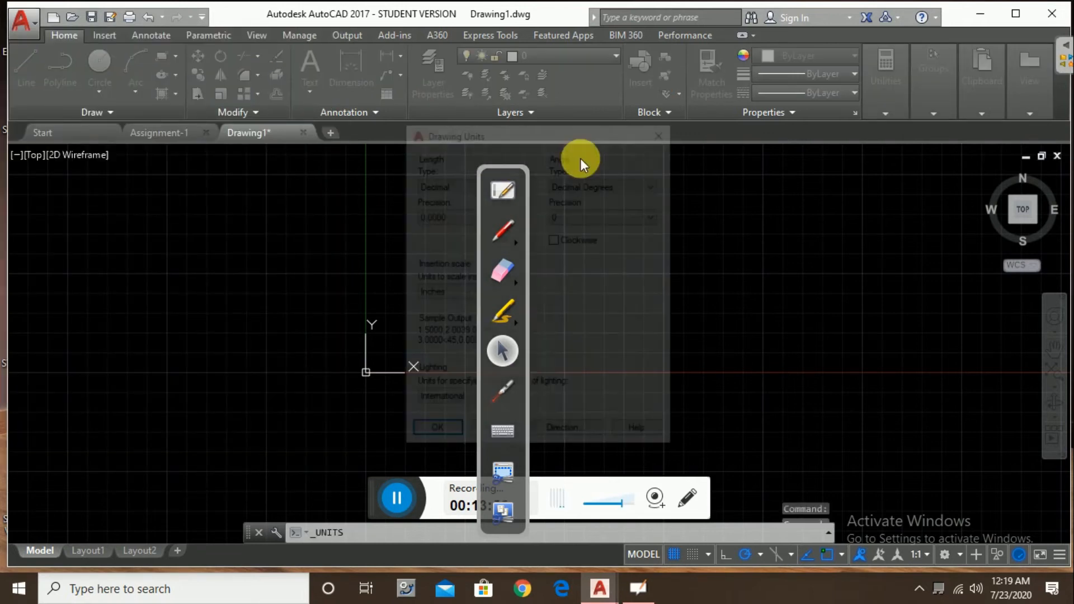
left_click_drag(498, 167, 85, 122)
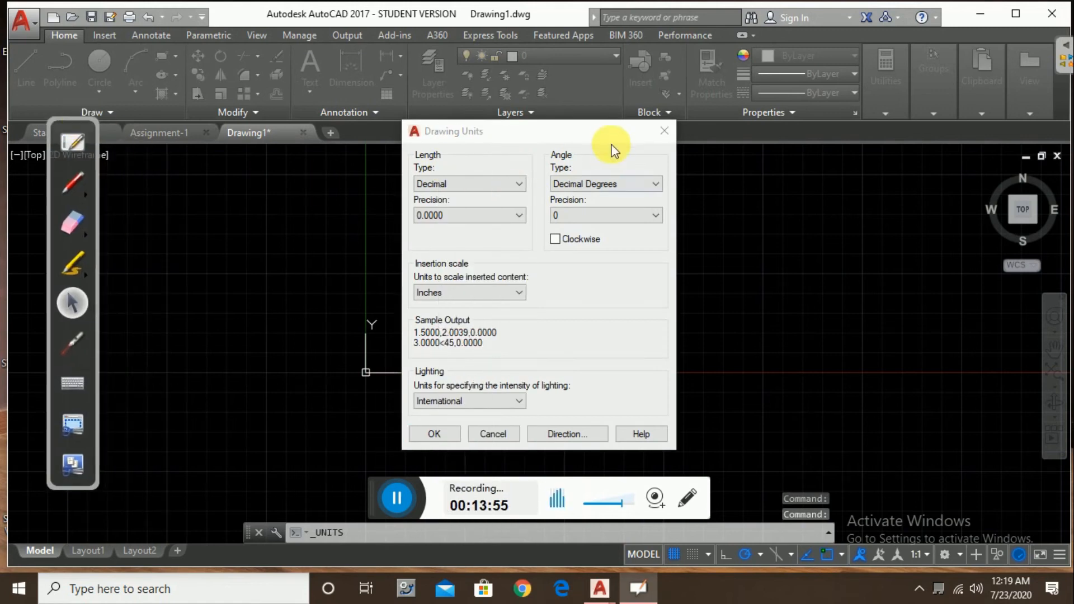
left_click_drag(566, 132, 473, 139)
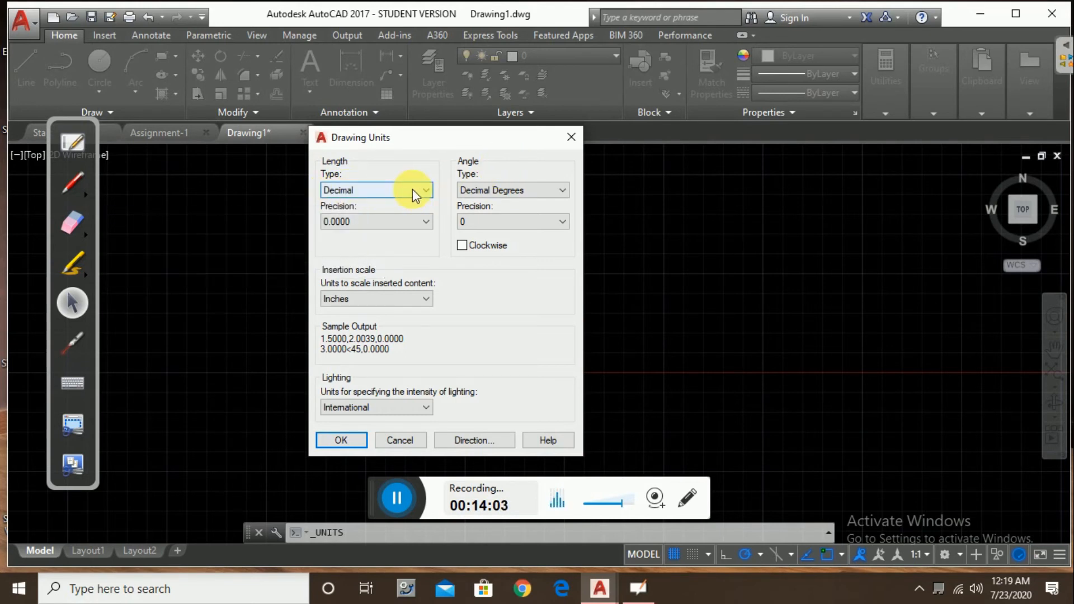
Step: Set the length precision to 0.00 and the insertion scale to Meters, and apply the drawing units
left_click(405, 223)
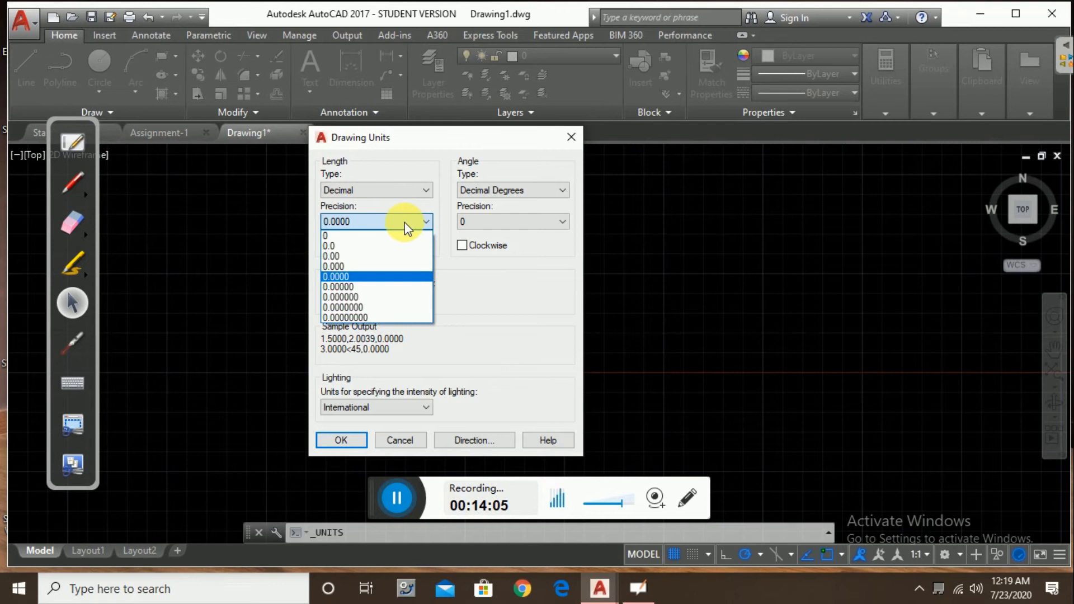
left_click(357, 256)
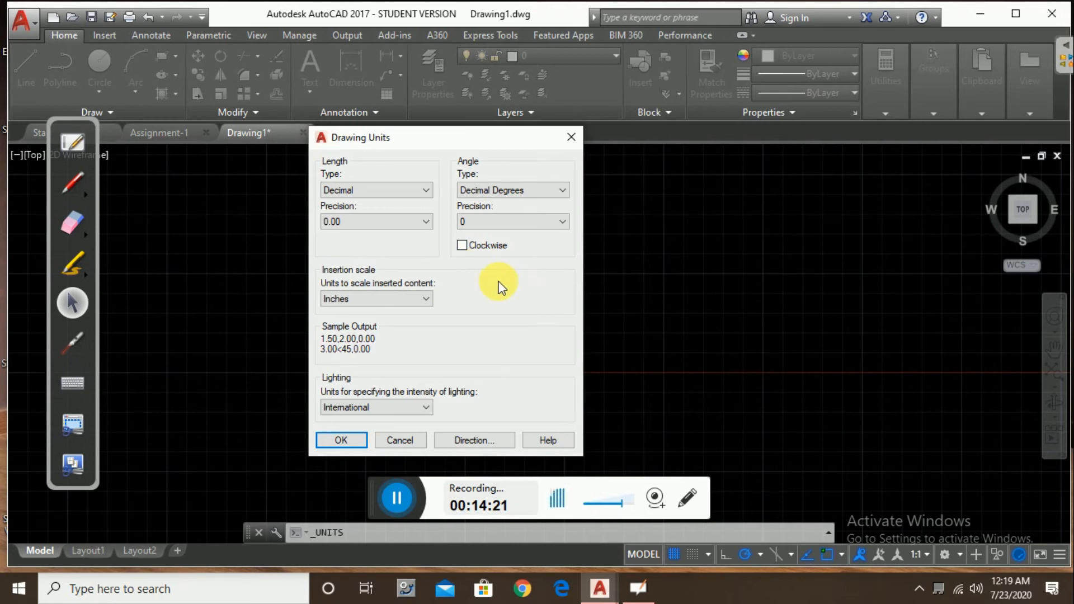
left_click(386, 298)
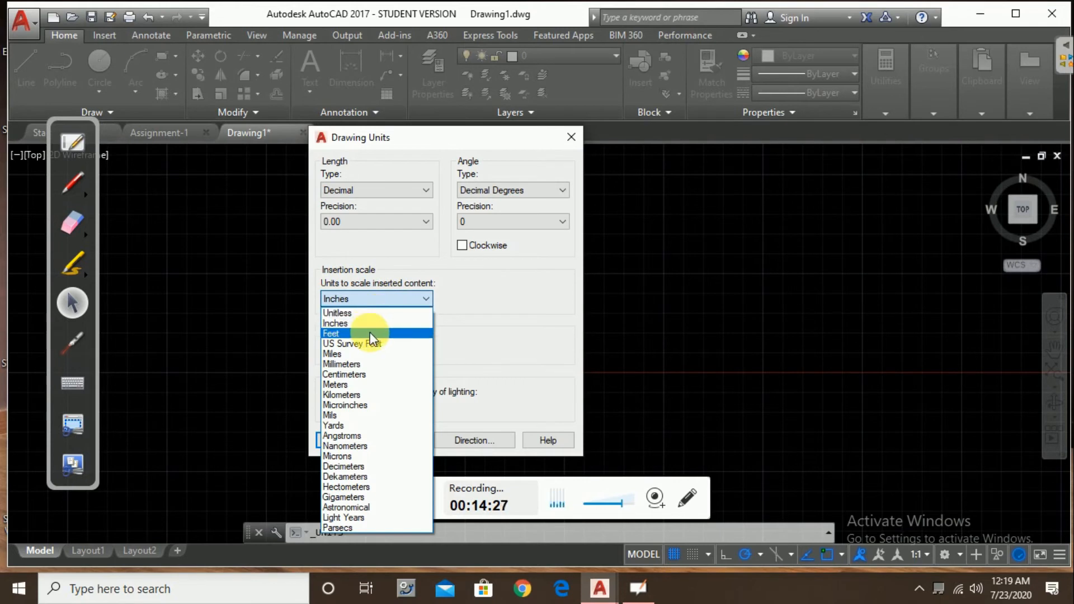
left_click(363, 384)
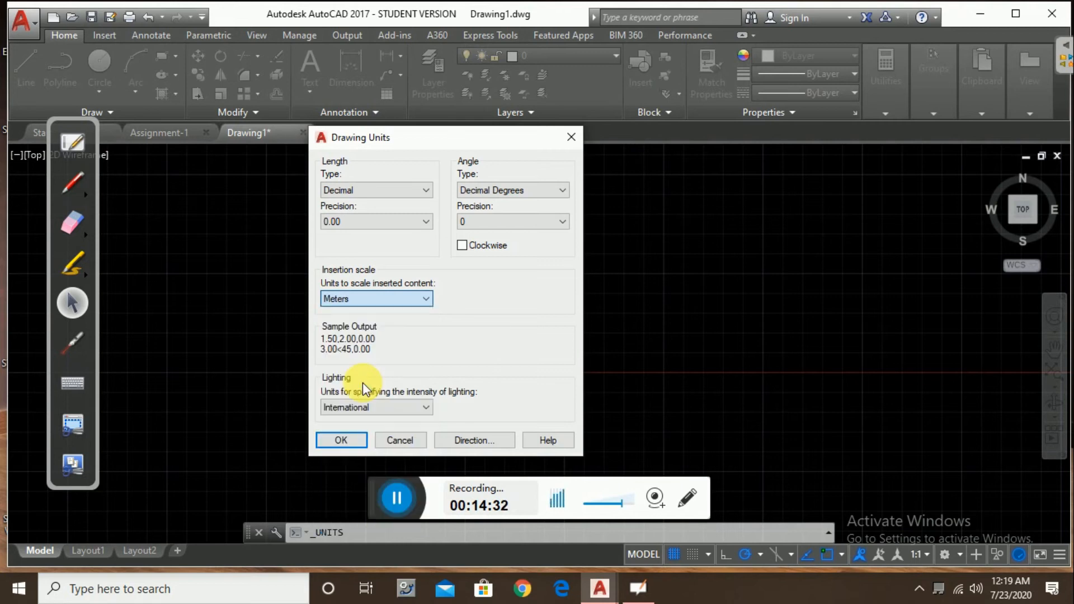
left_click(342, 439)
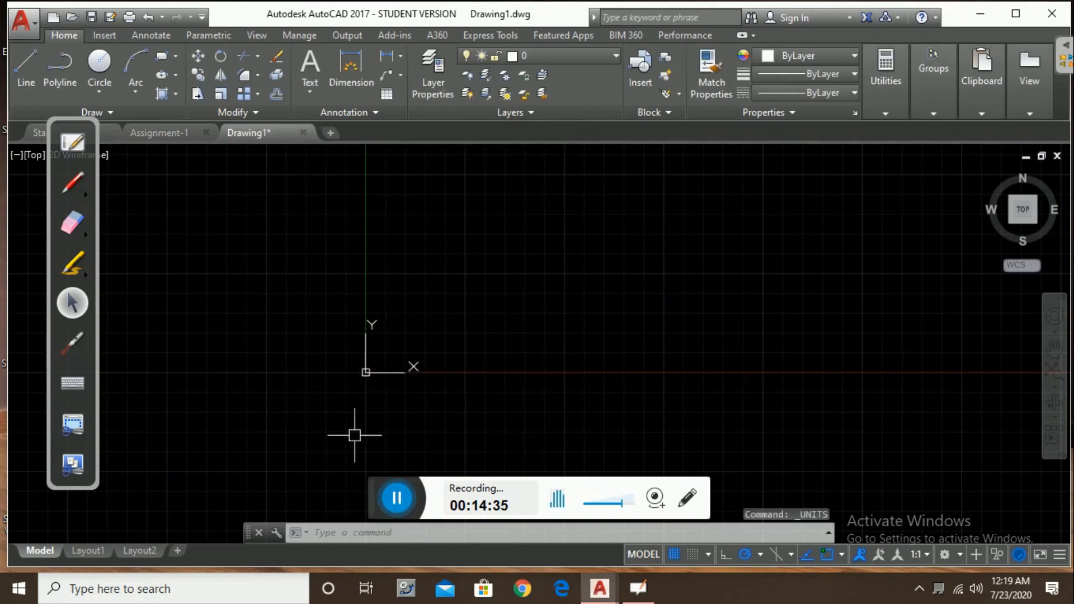
Step: Draw a horizontal line 1 unit long, starting just above and to the right of the origin
left_click(34, 61)
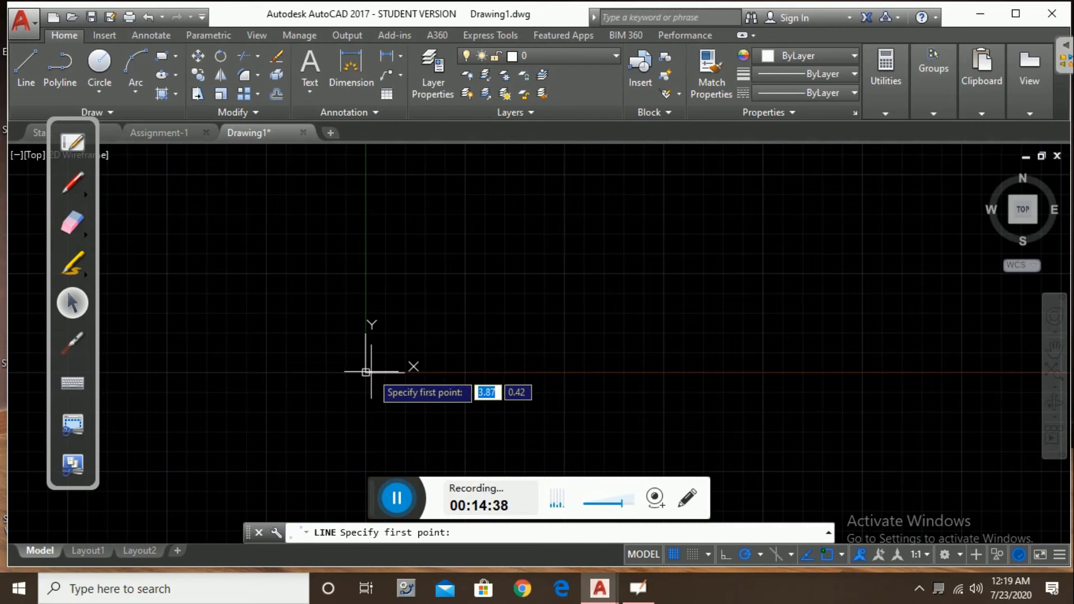
left_click(410, 304)
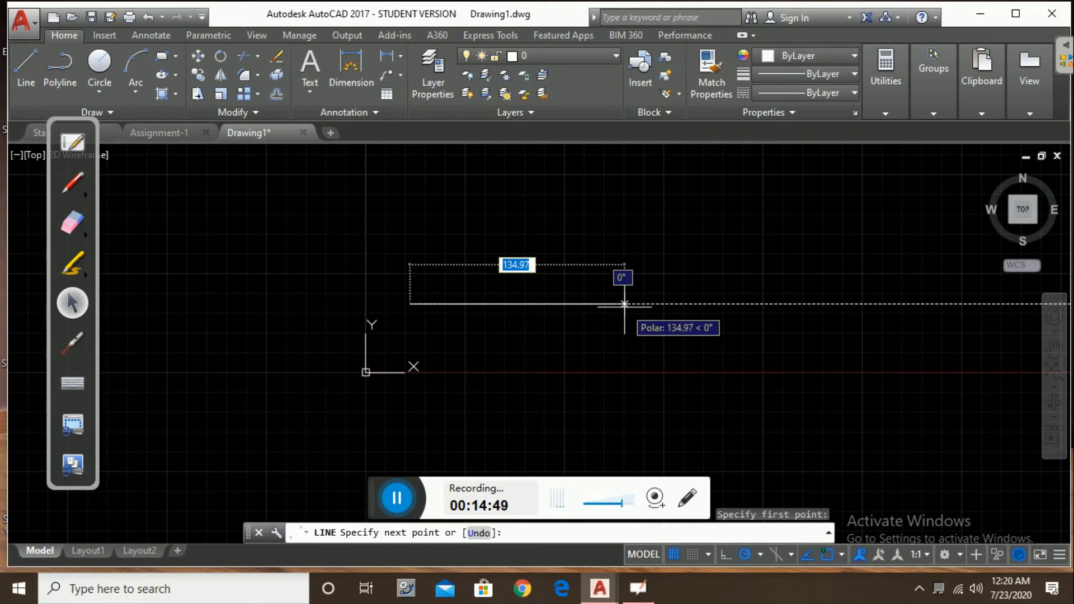
type("1")
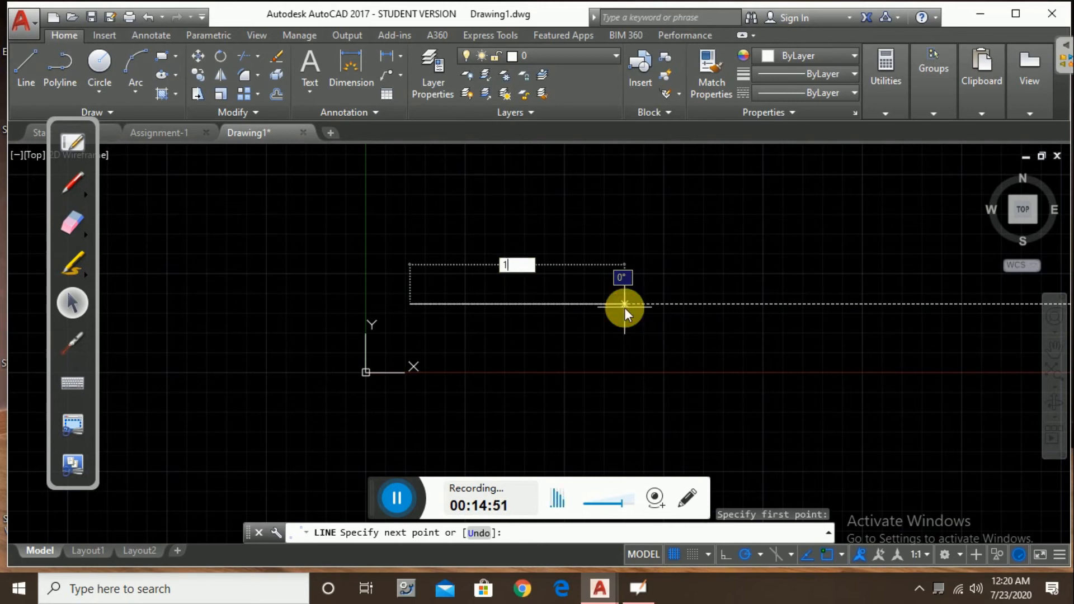
key("Return")
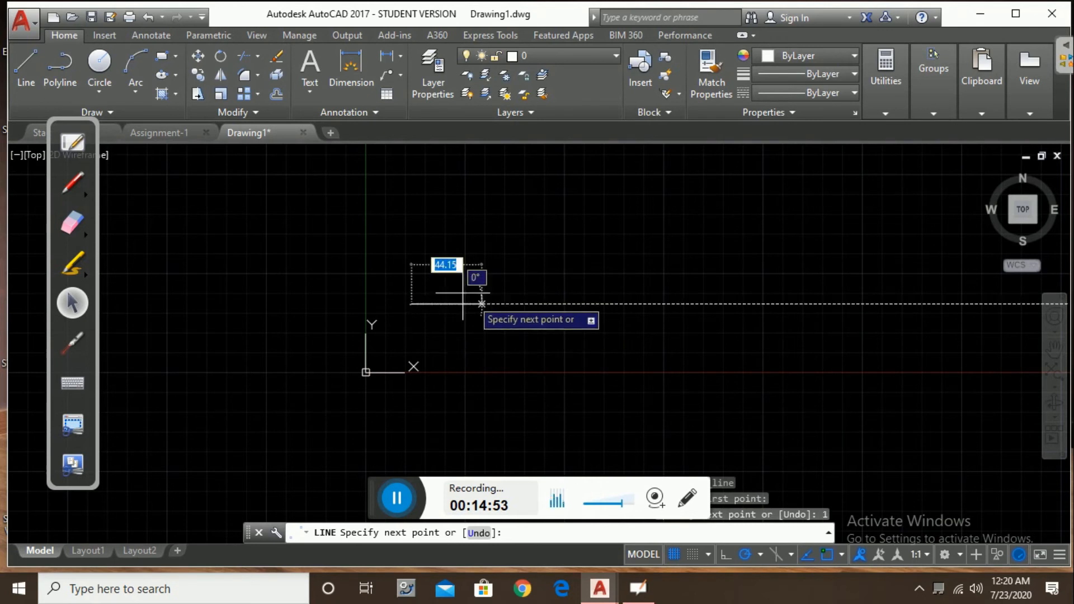
key("Escape")
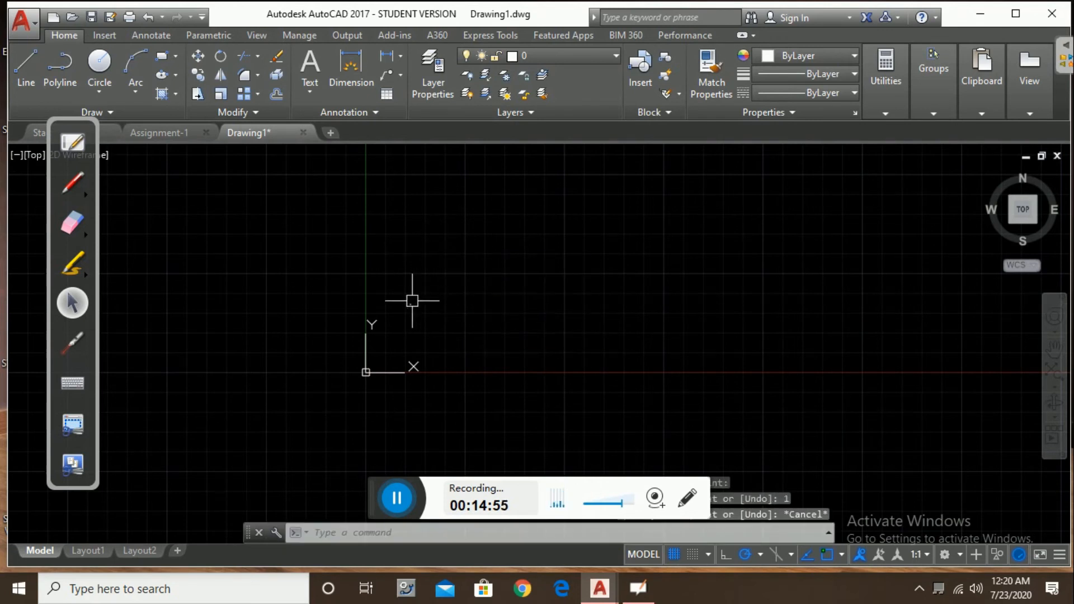
scroll(415, 299, "up", 4)
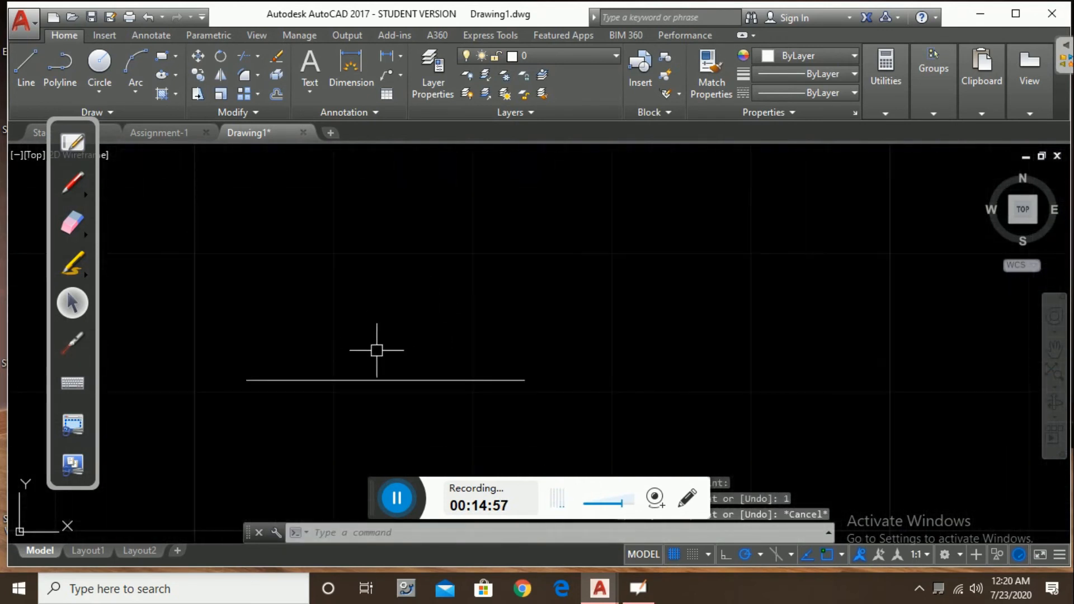
Step: Measure the distance between the two endpoints of the horizontal line, then end the measurement
middle_click_drag(377, 347, 729, 325)
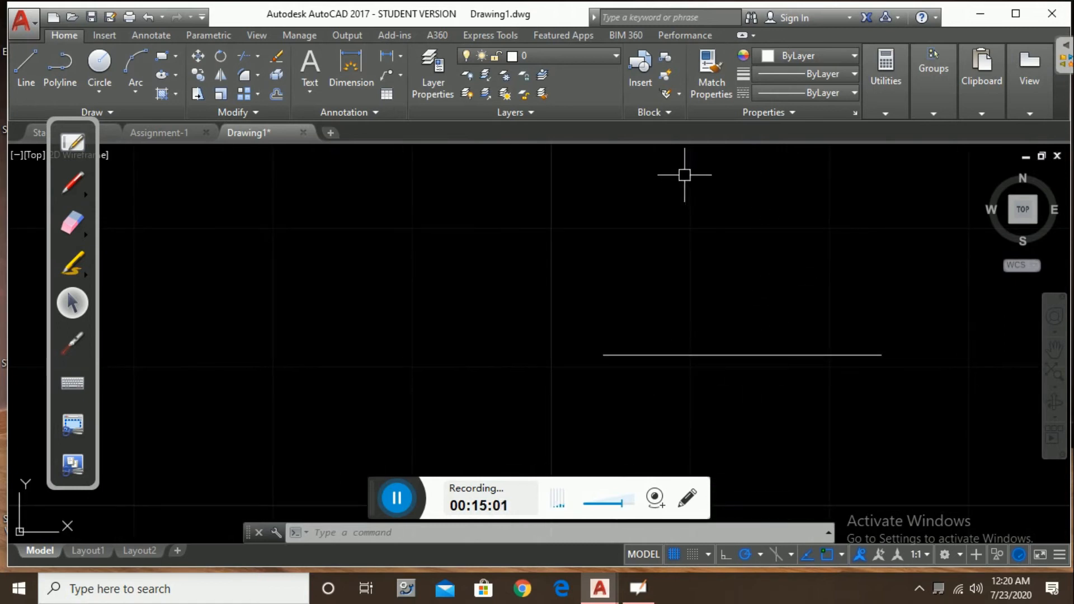
left_click(884, 105)
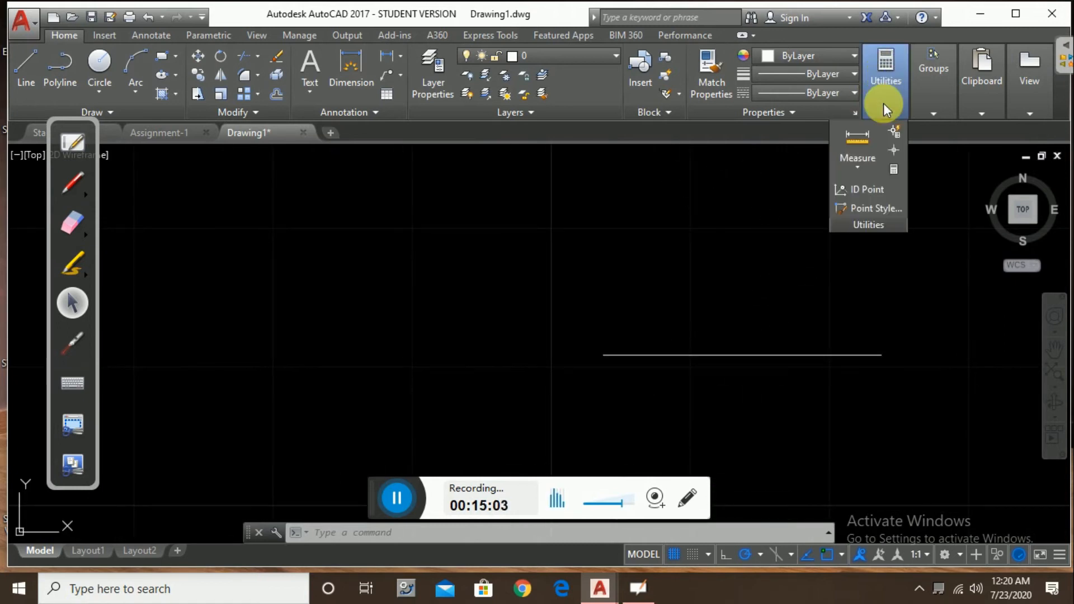
left_click(865, 141)
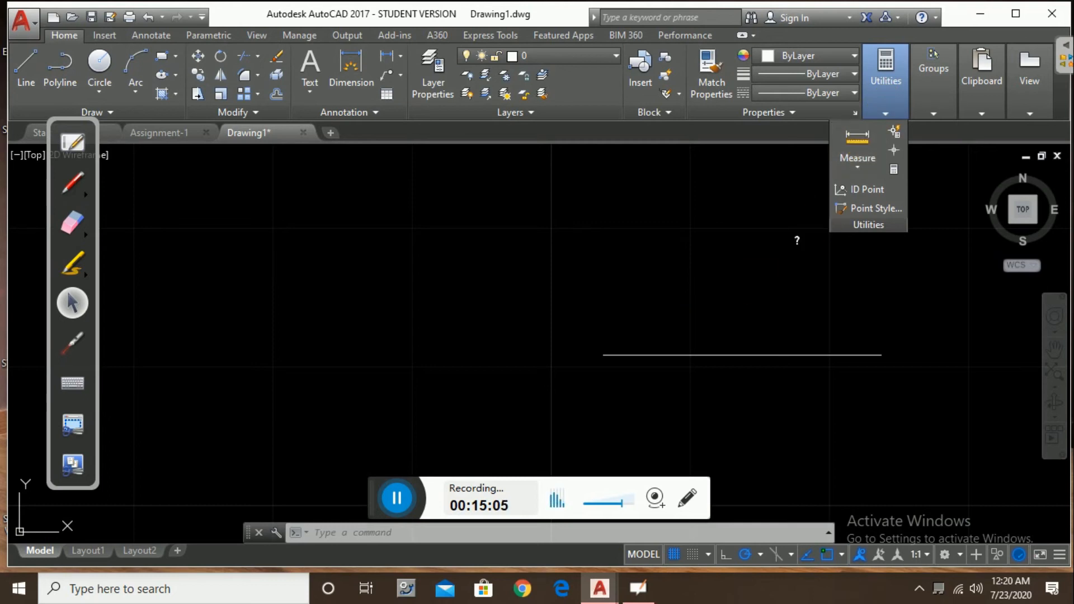
left_click(603, 356)
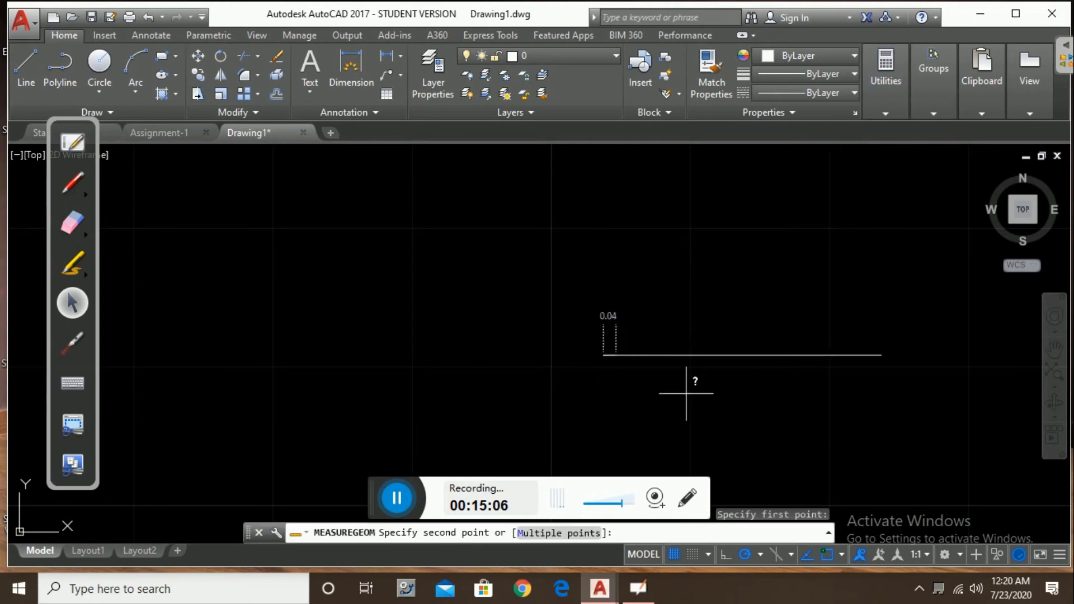
left_click(881, 355)
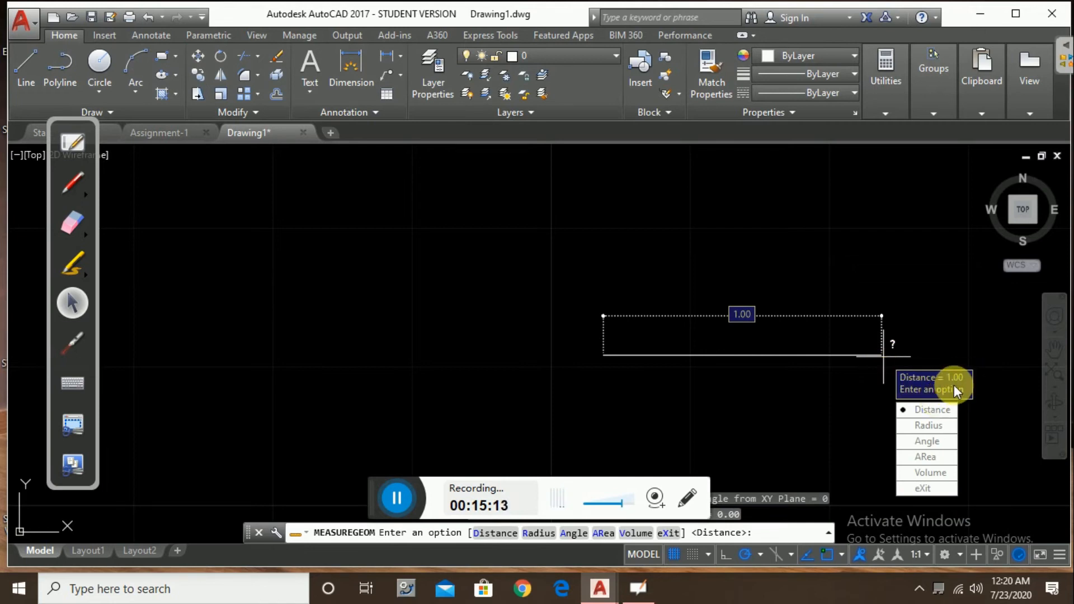
key("Escape")
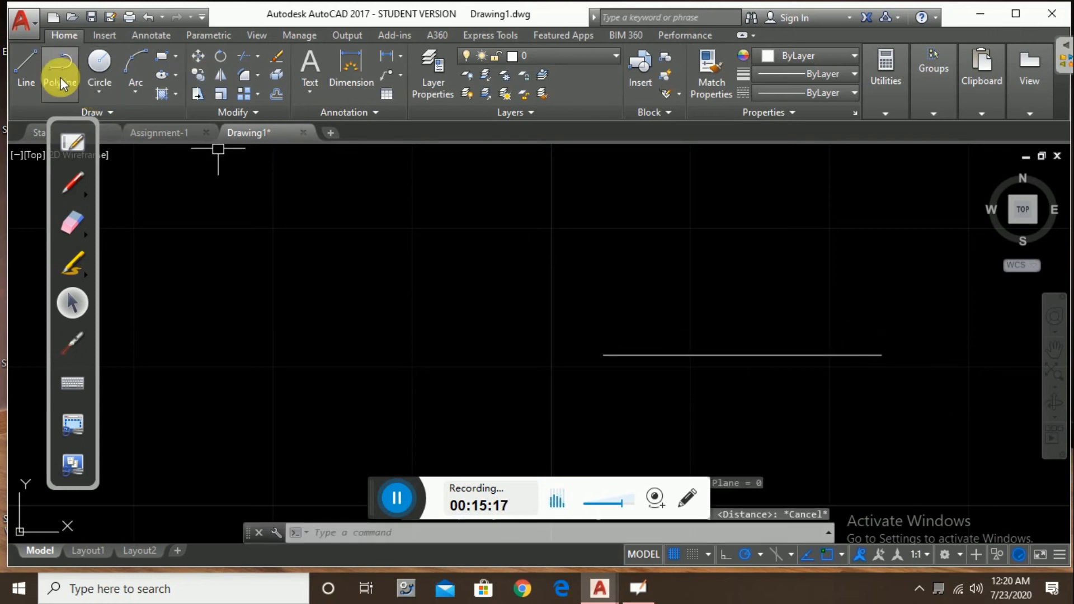
Step: Draw a second horizontal line 1 unit long above the existing line, starting near its left end
left_click(32, 67)
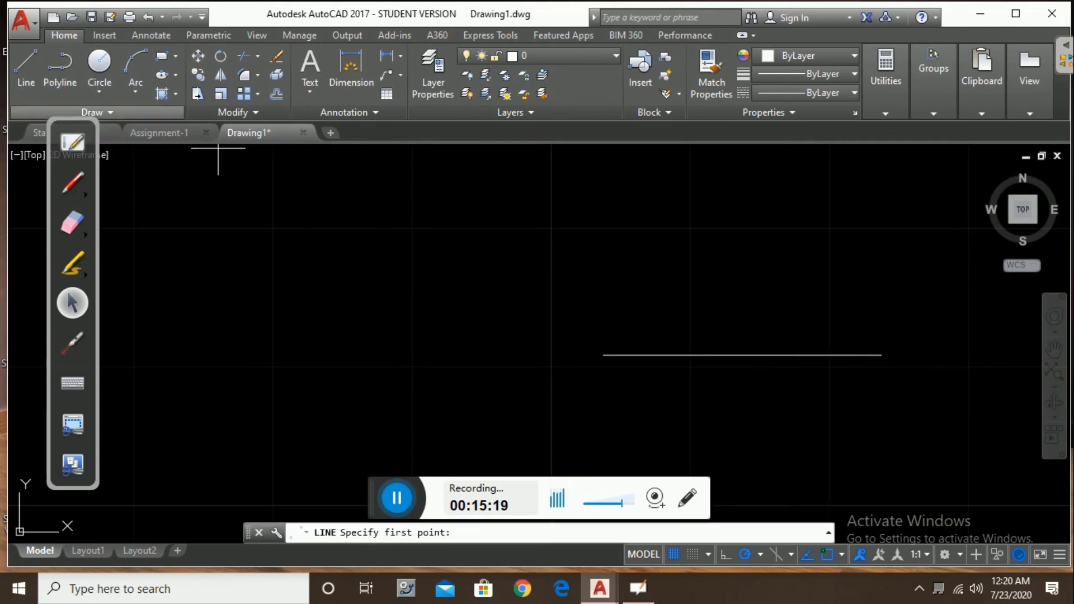
left_click(596, 224)
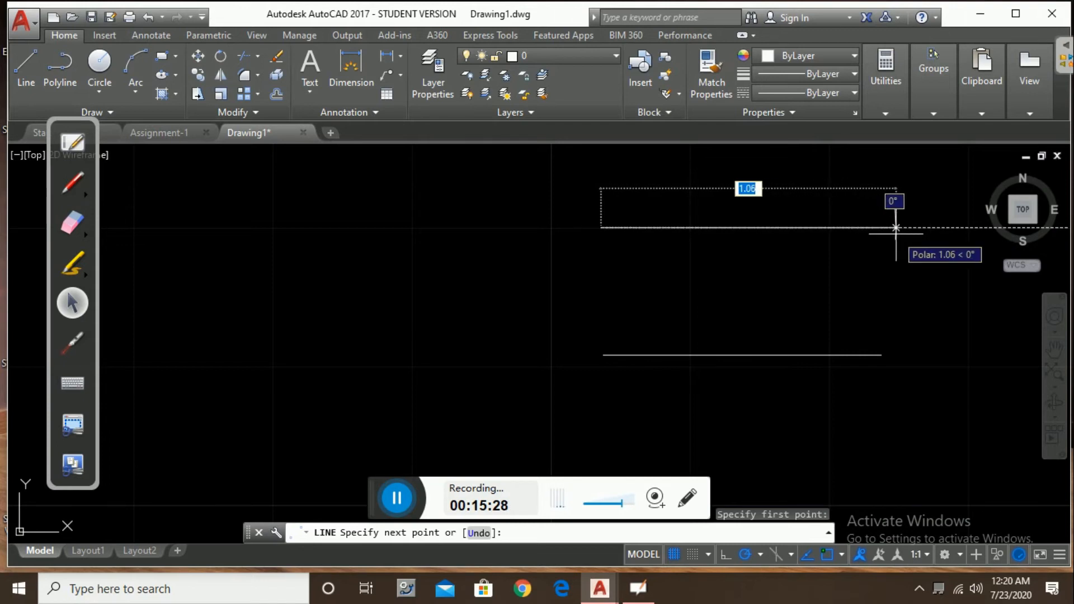
type("1")
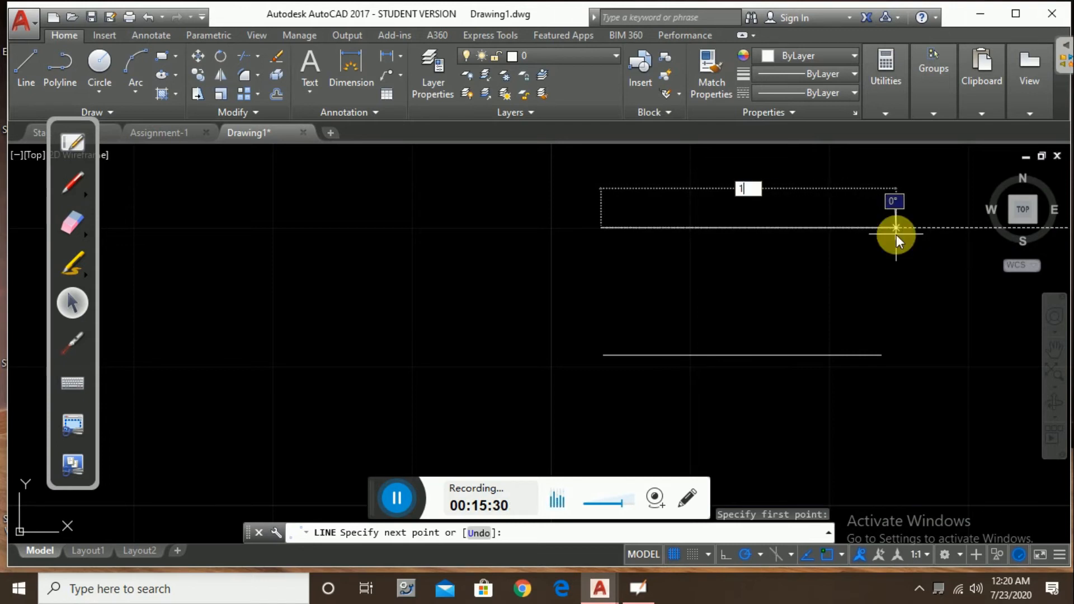
key("Return")
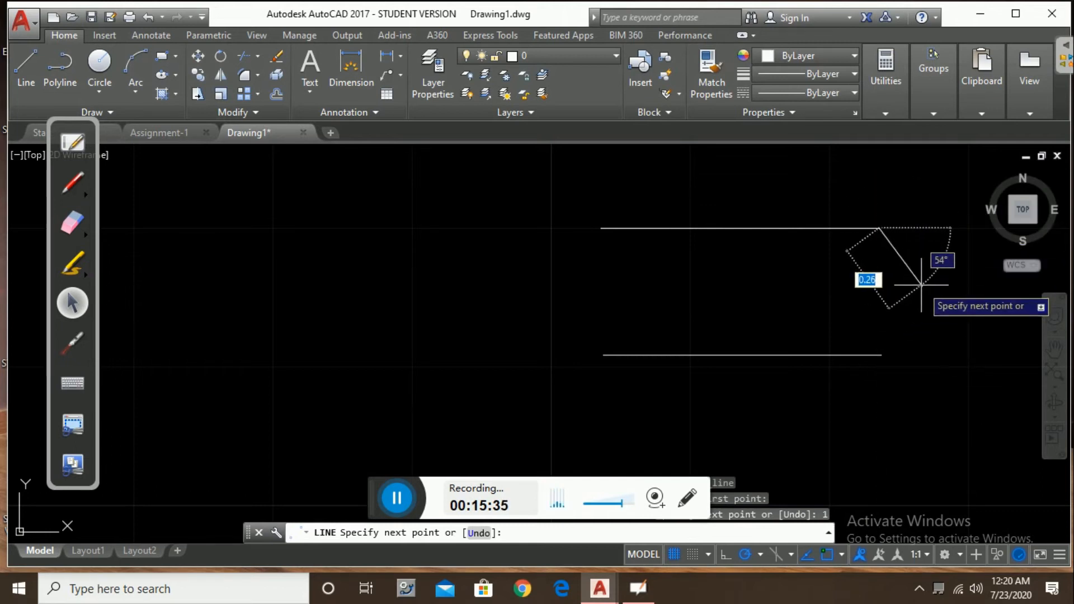
key("Escape")
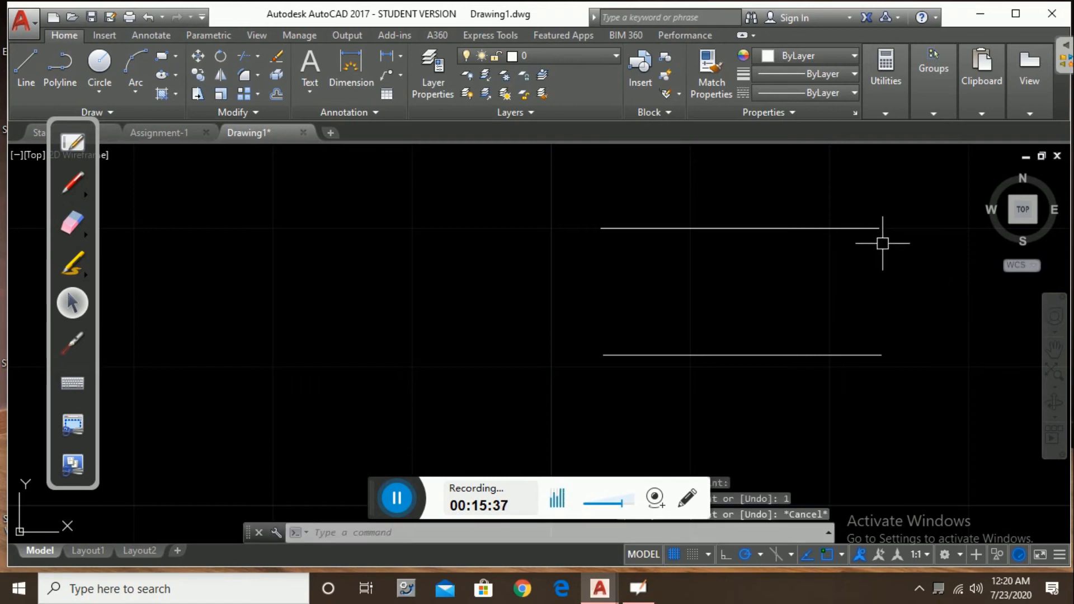
Step: Draw a horizontal line 20 units long from the origin (0,0) in the positive X direction
scroll(747, 209, "down", 4)
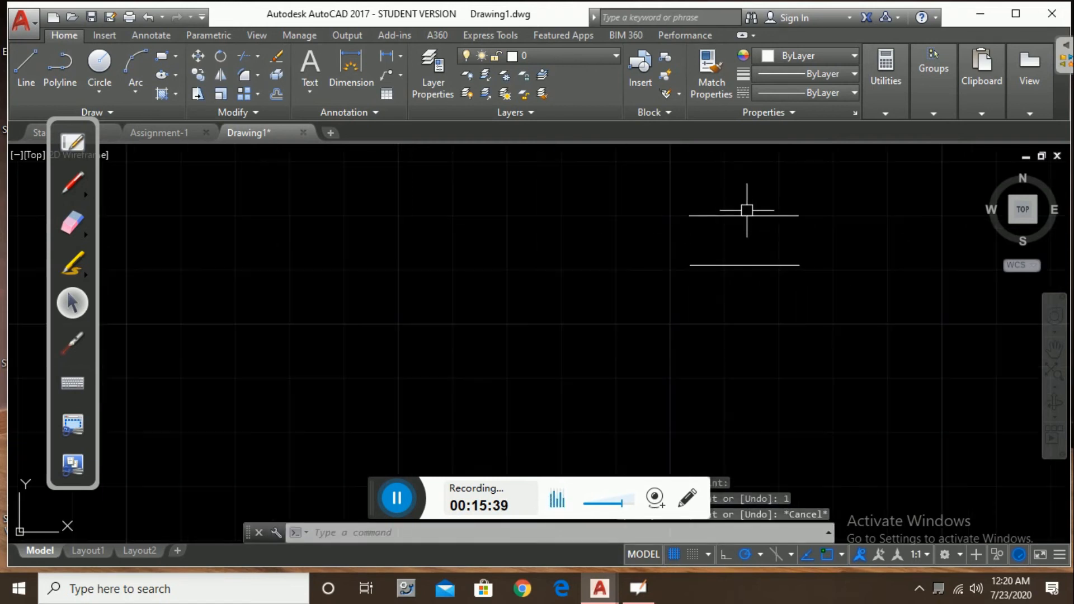
middle_click_drag(755, 264, 628, 266)
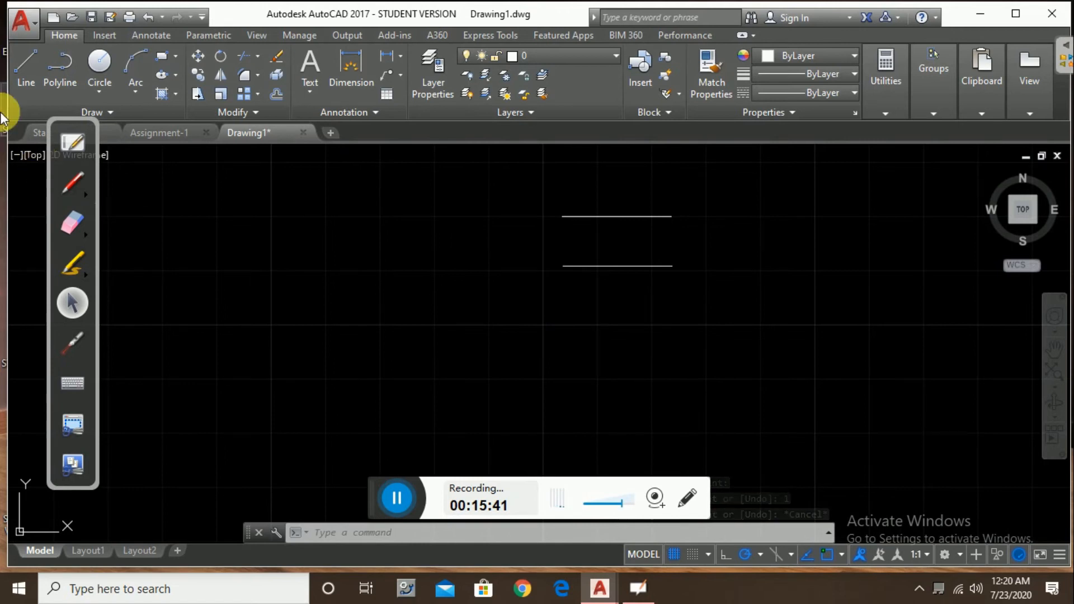
left_click(602, 340)
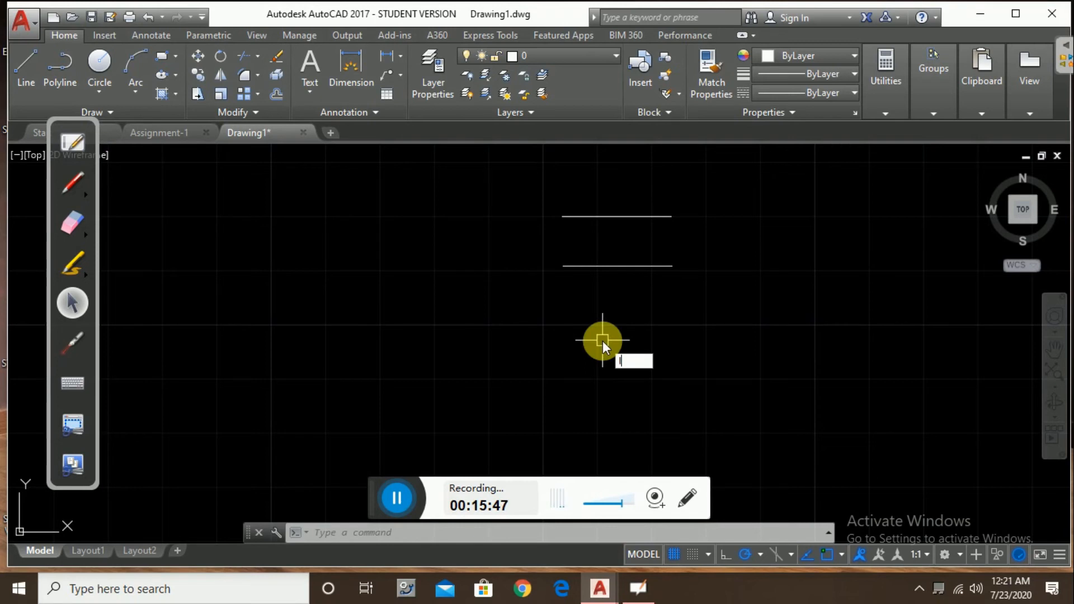
type("l")
key("Return")
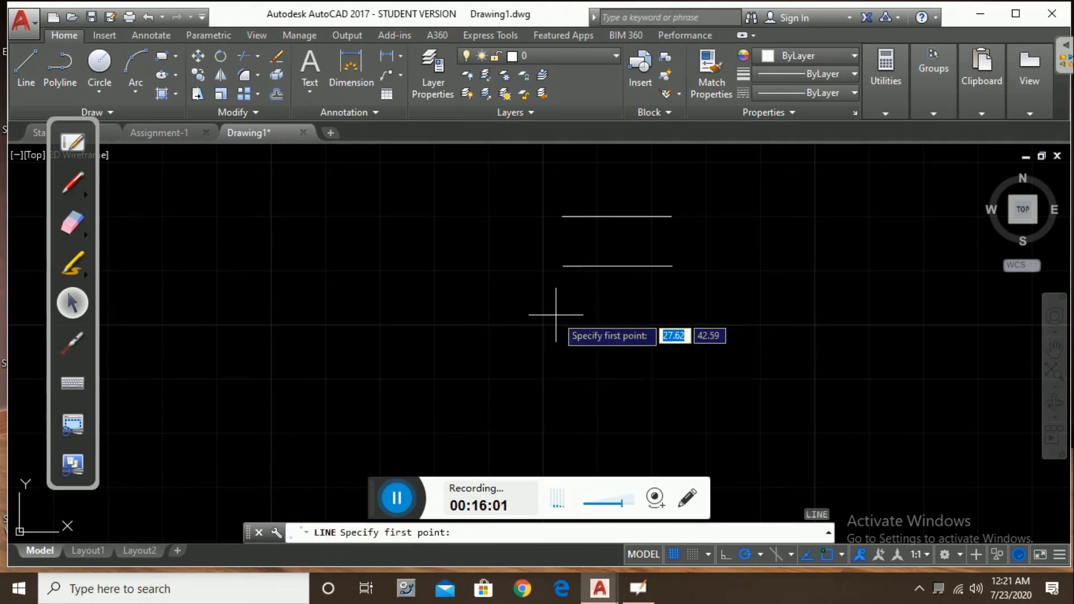
scroll(697, 331, "down", 4)
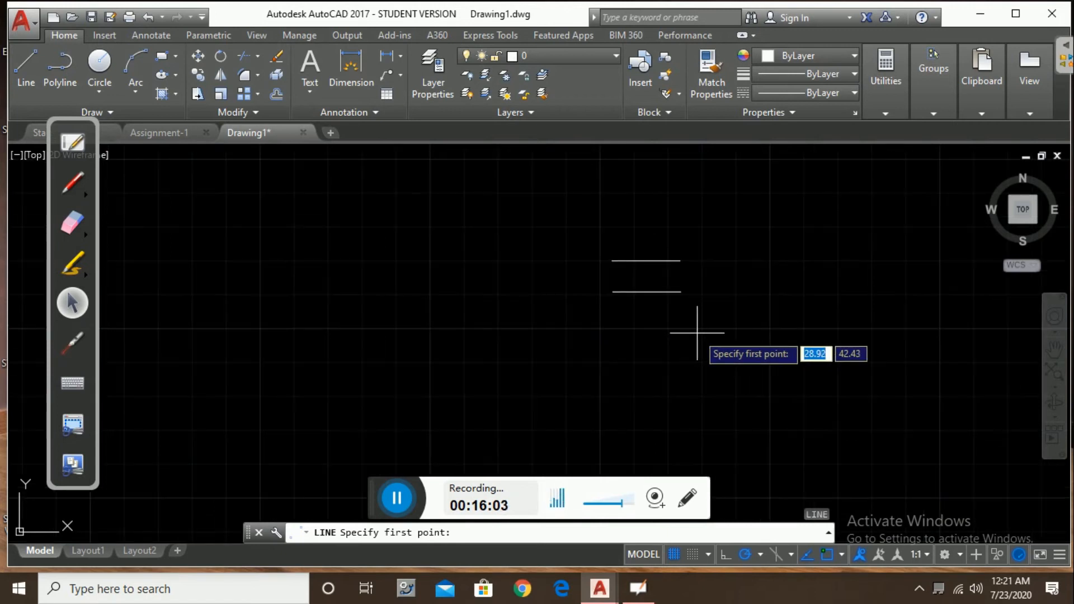
scroll(633, 332, "down", 6)
middle_click_drag(503, 378, 671, 253)
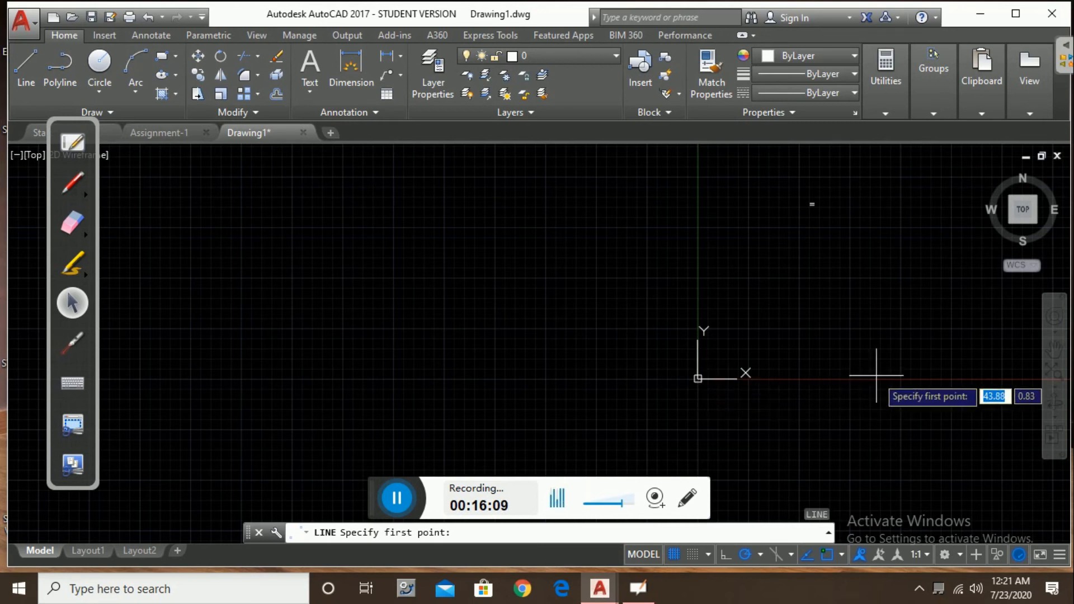
middle_click_drag(831, 375, 781, 378)
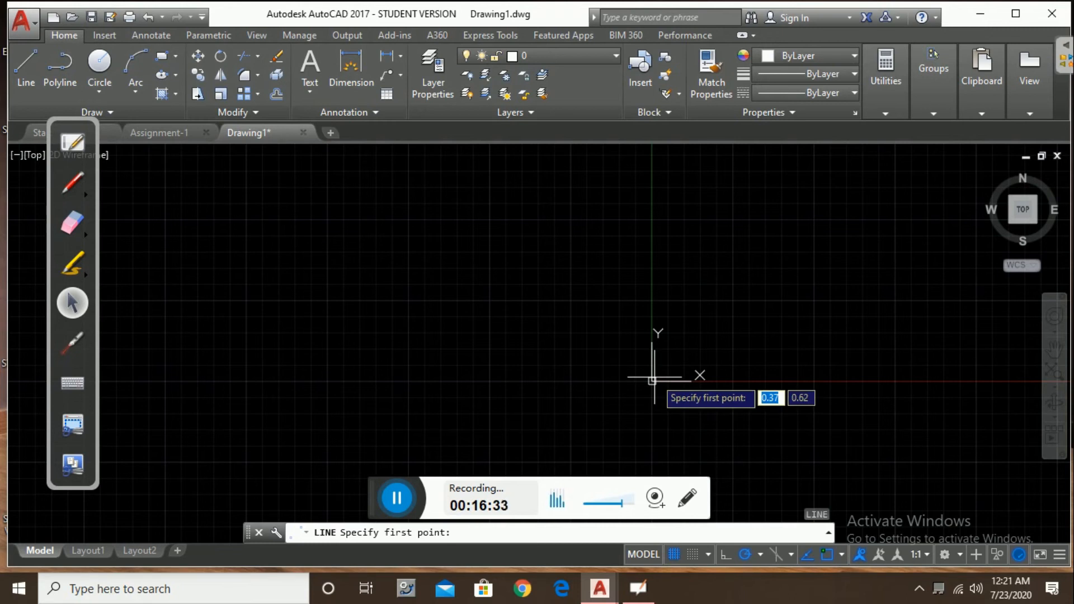
type("0")
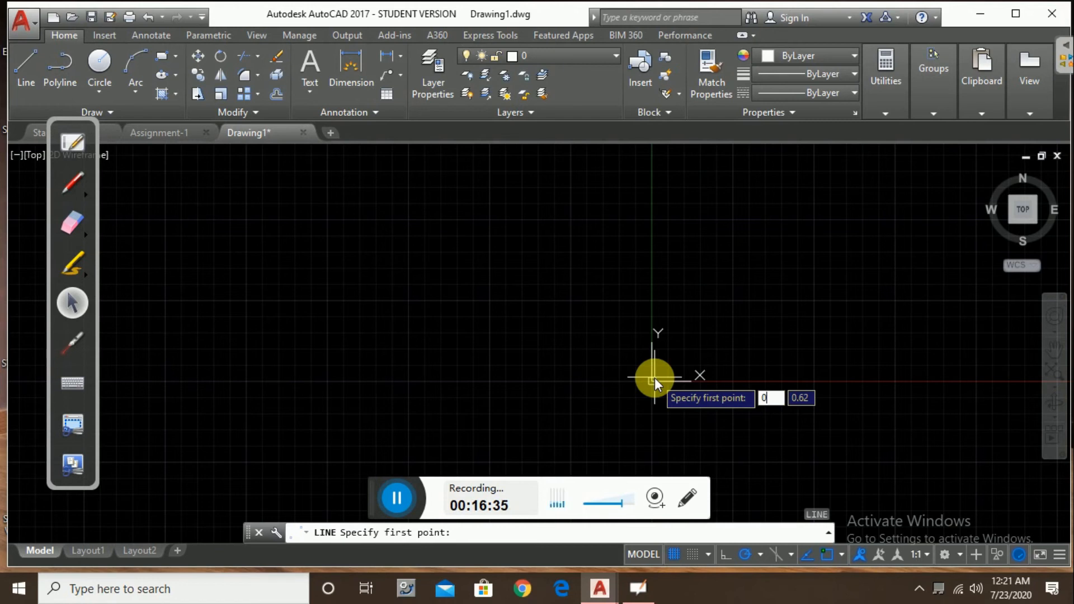
key("Tab")
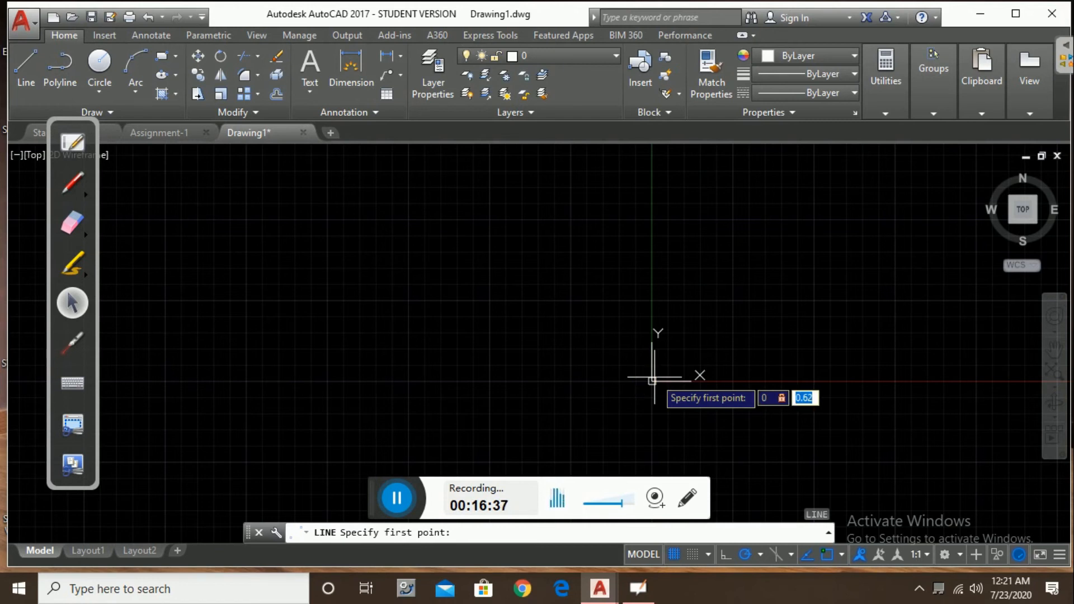
type("0")
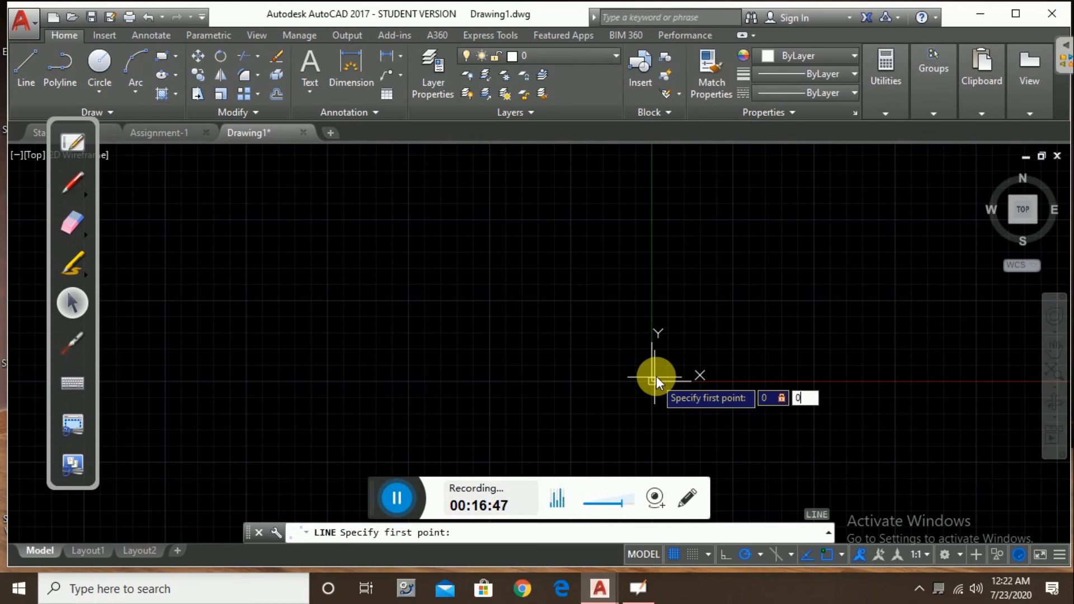
key("Return")
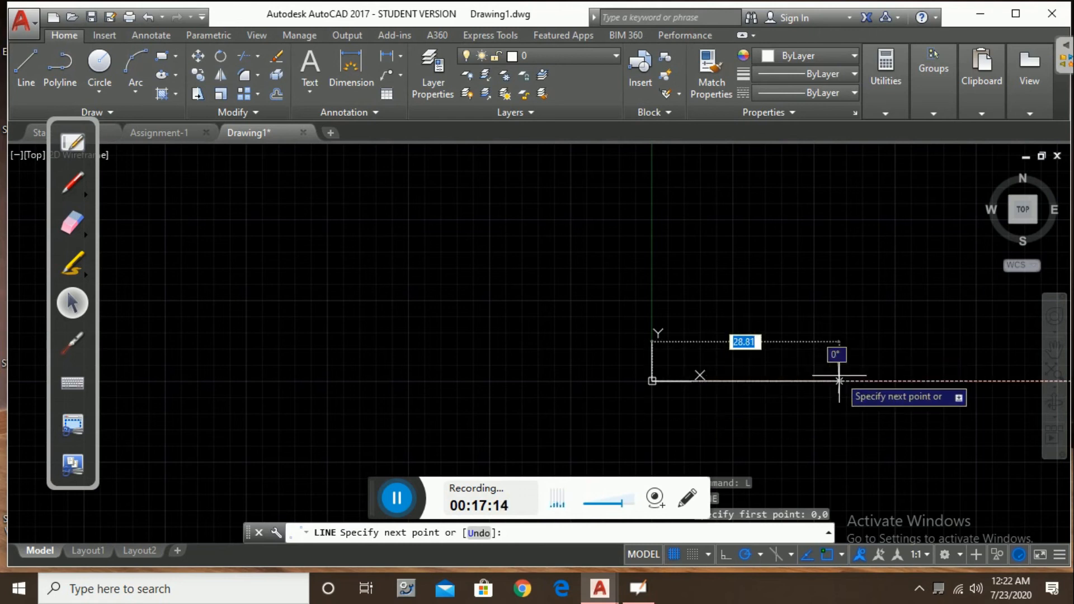
type("20")
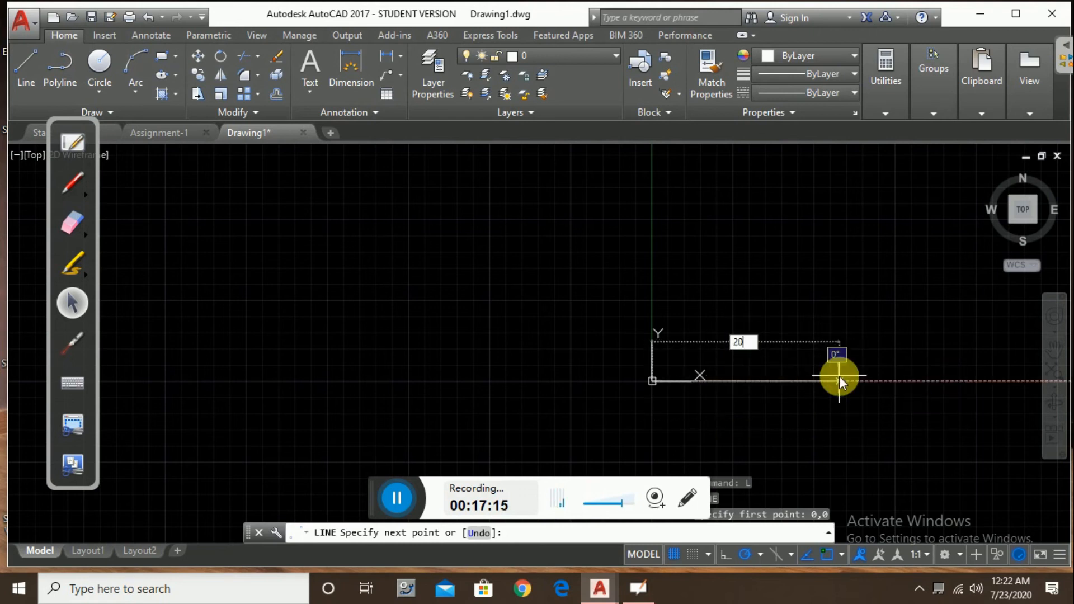
key("Return")
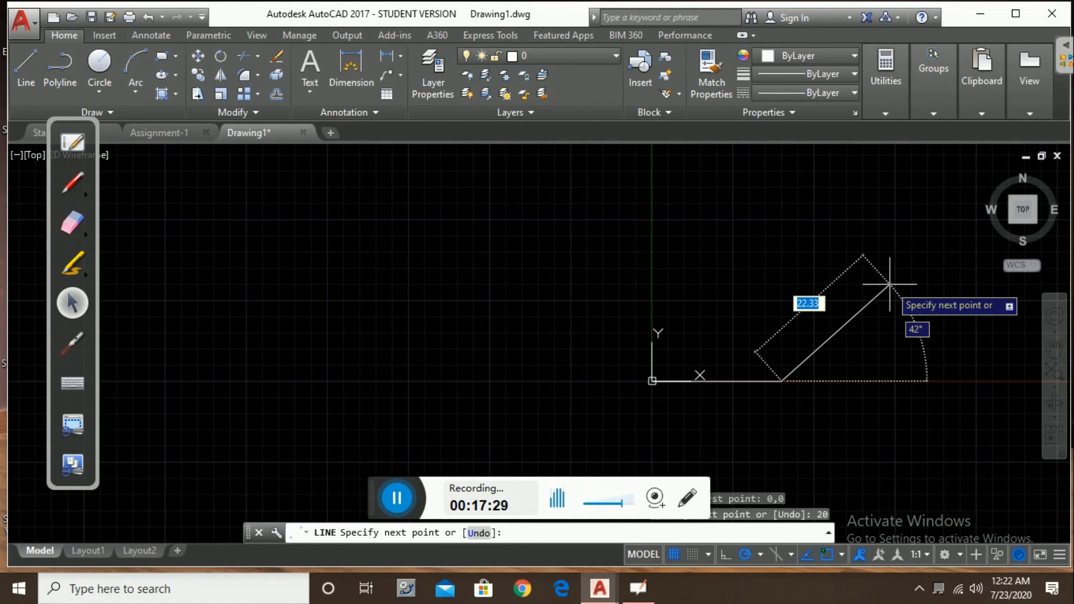
key("Escape")
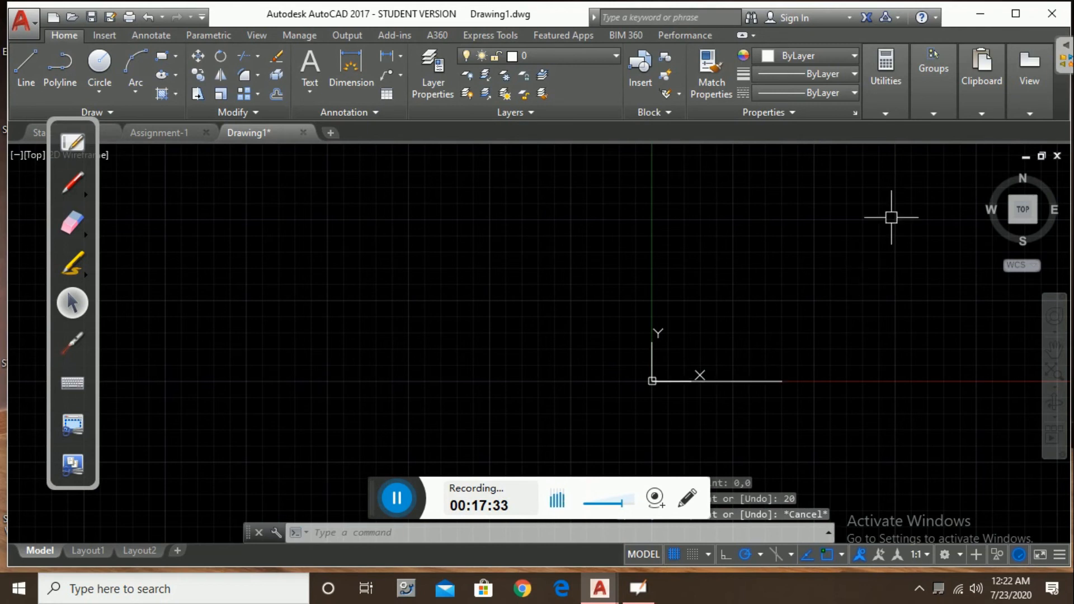
Step: Measure the distance between the endpoints of the line that starts at the origin
left_click(882, 100)
left_click(861, 137)
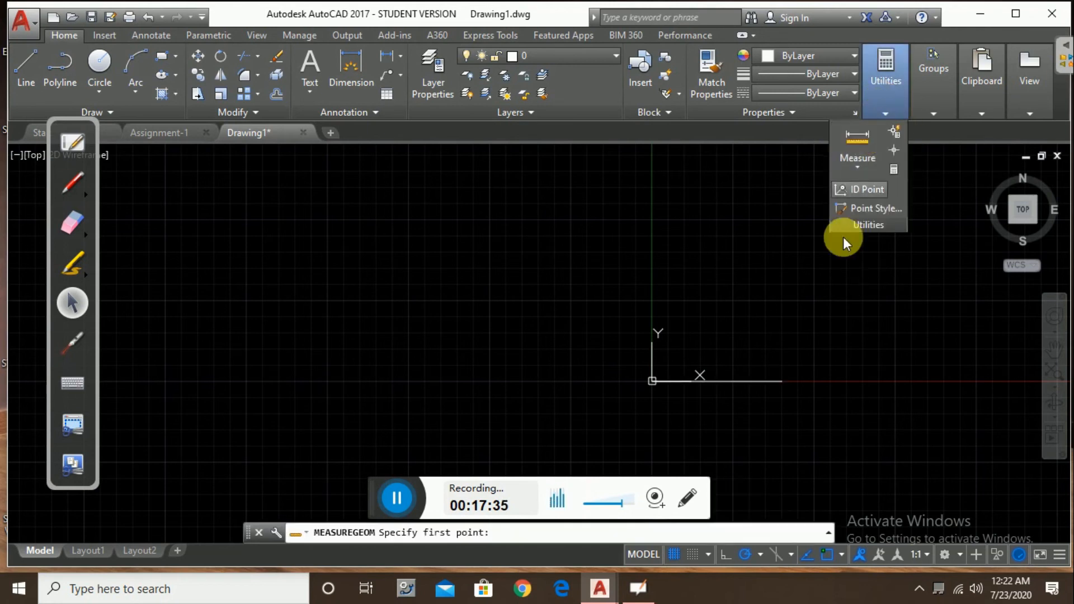
left_click(781, 381)
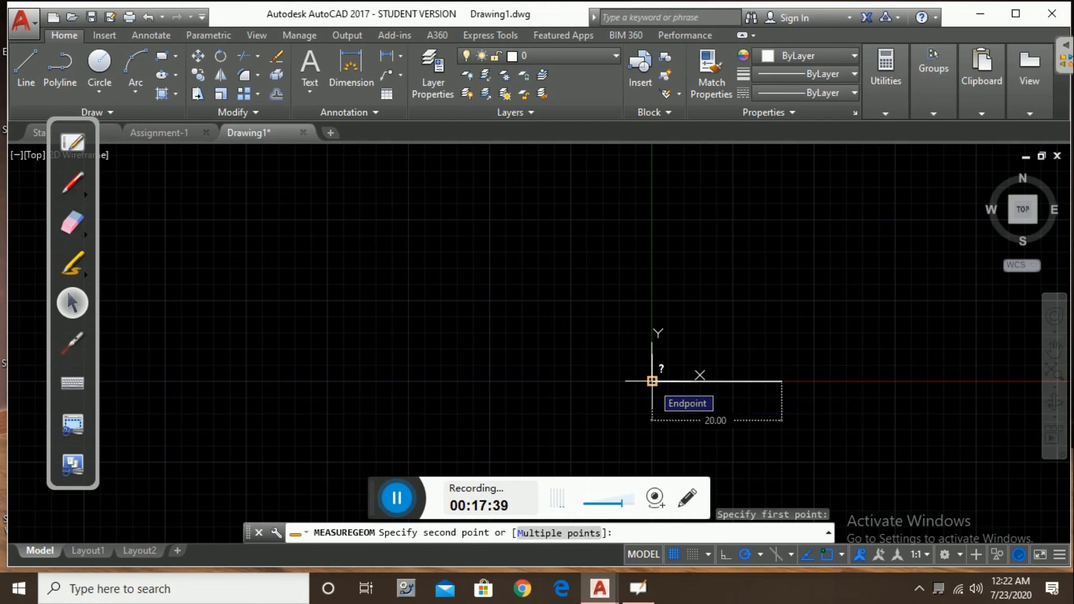
left_click(653, 381)
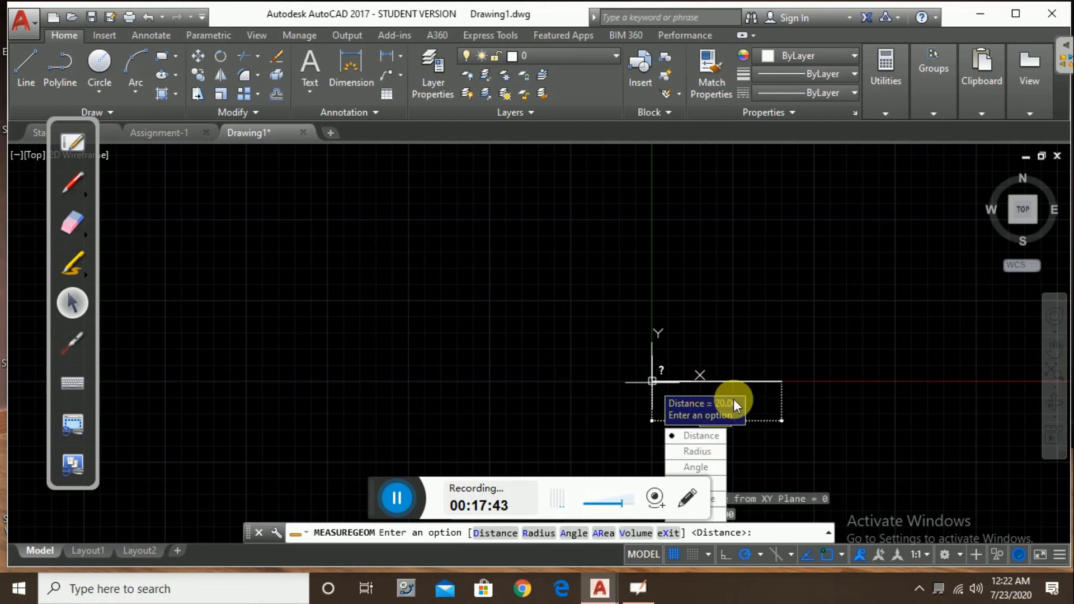
key("Escape")
Step: Run the Measure command on the horizontal line from the origin, giving its two endpoints as the segment length
left_click(890, 89)
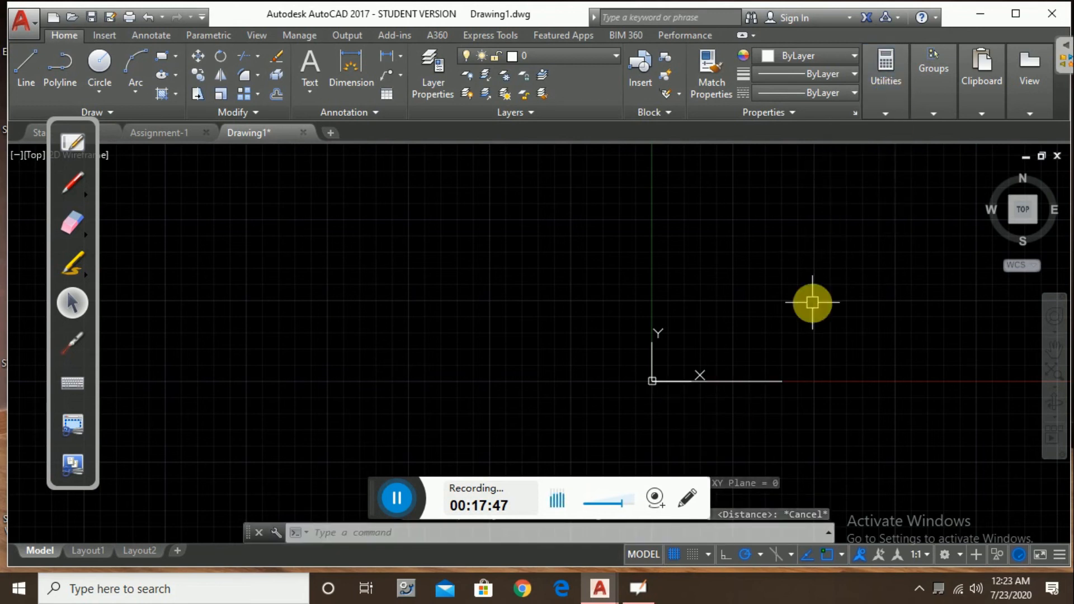
type("ME")
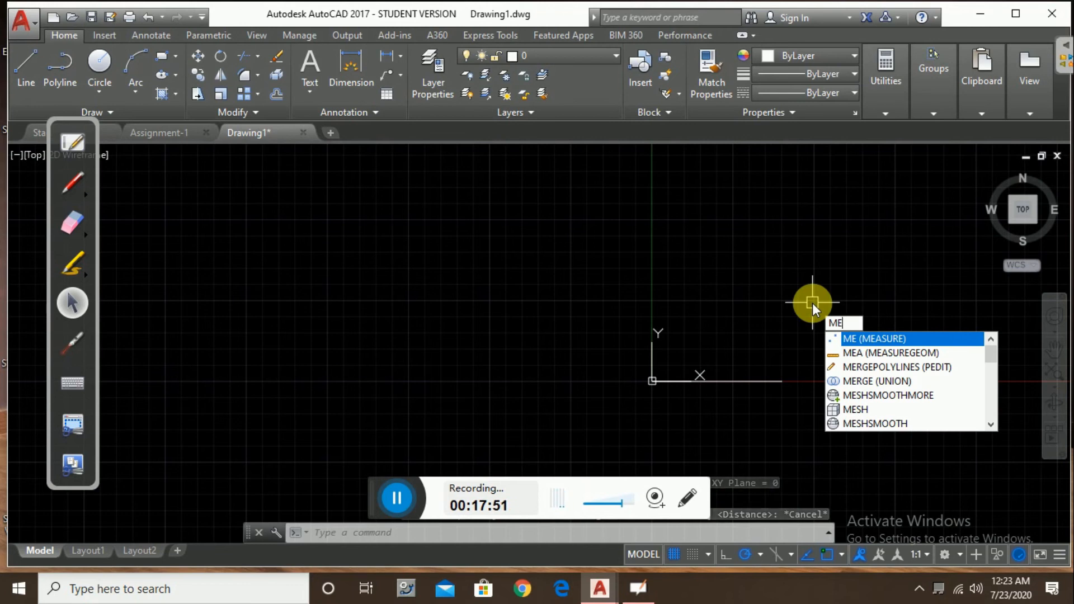
key("Return")
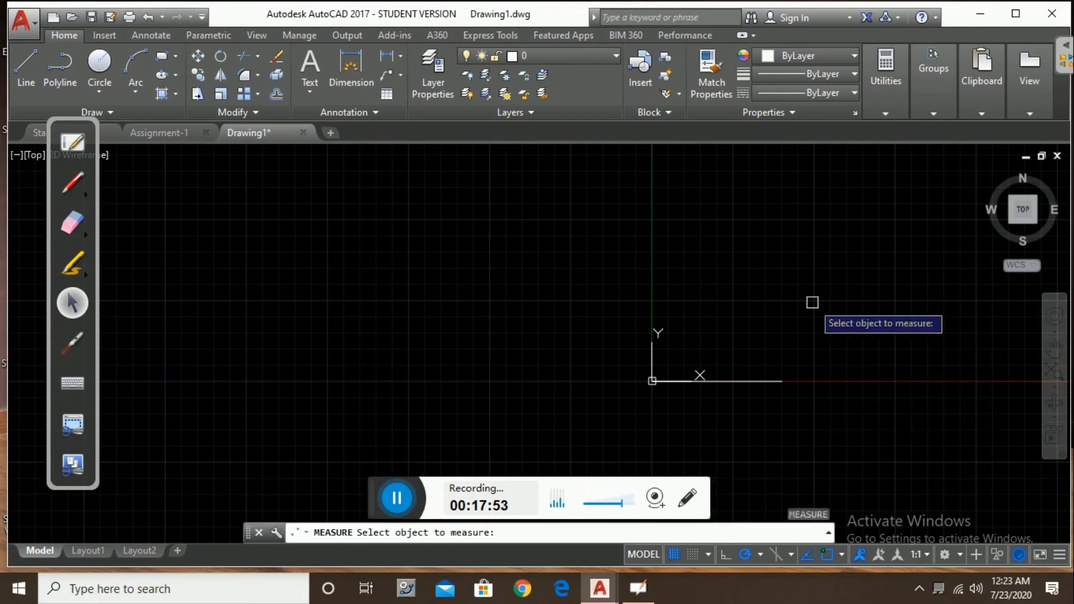
left_click(751, 381)
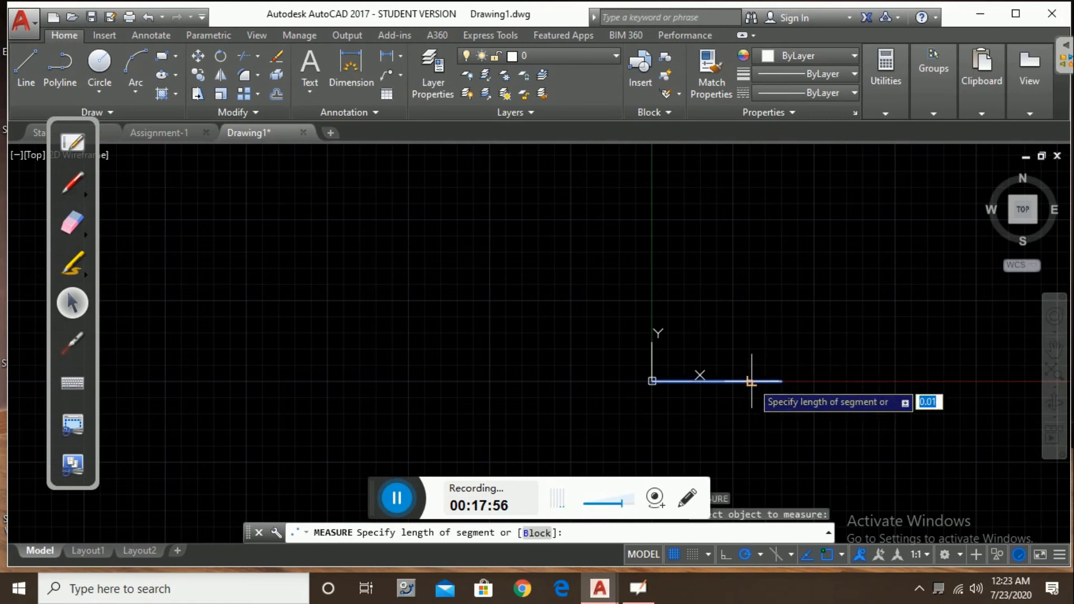
left_click(783, 381)
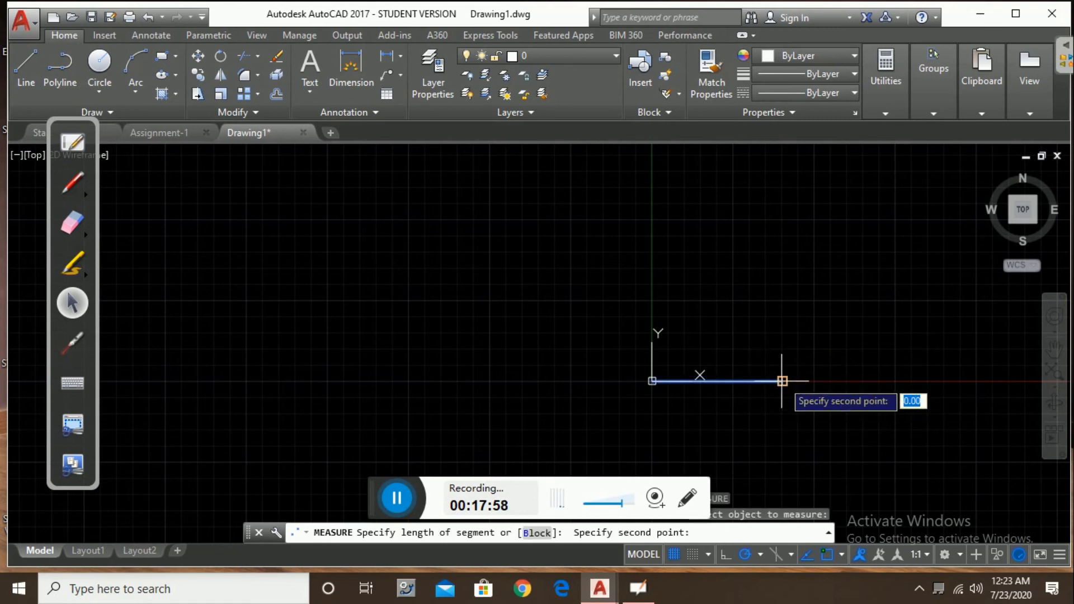
left_click(652, 381)
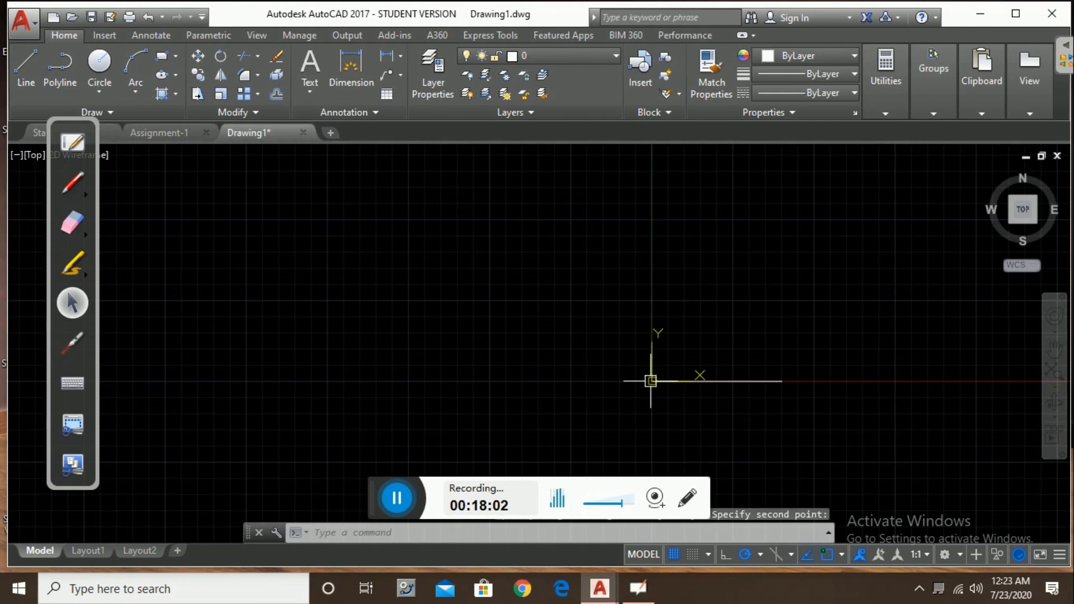
key("Return")
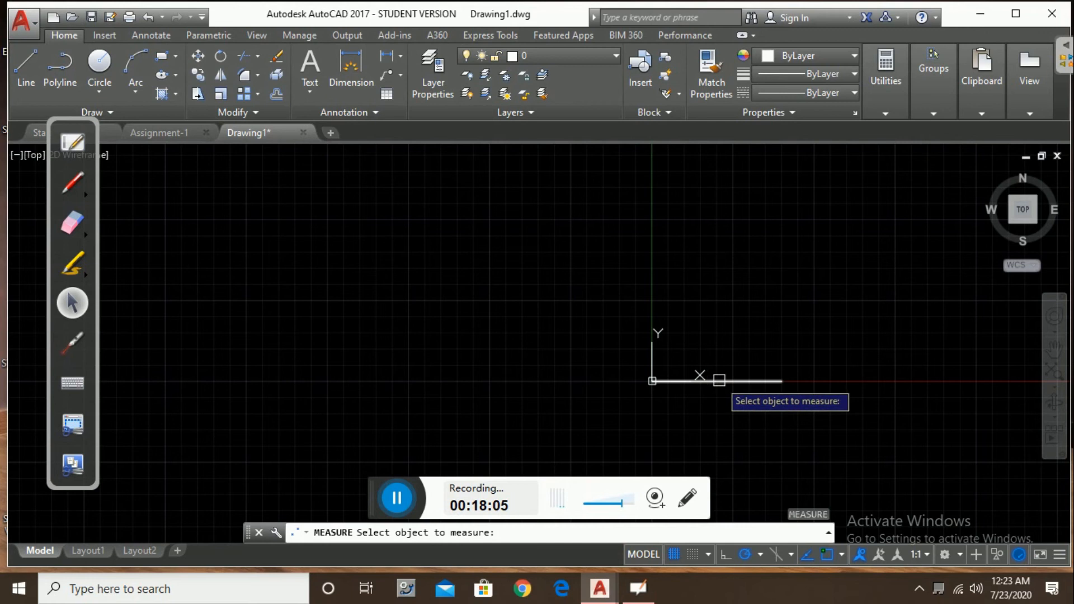
key("Escape")
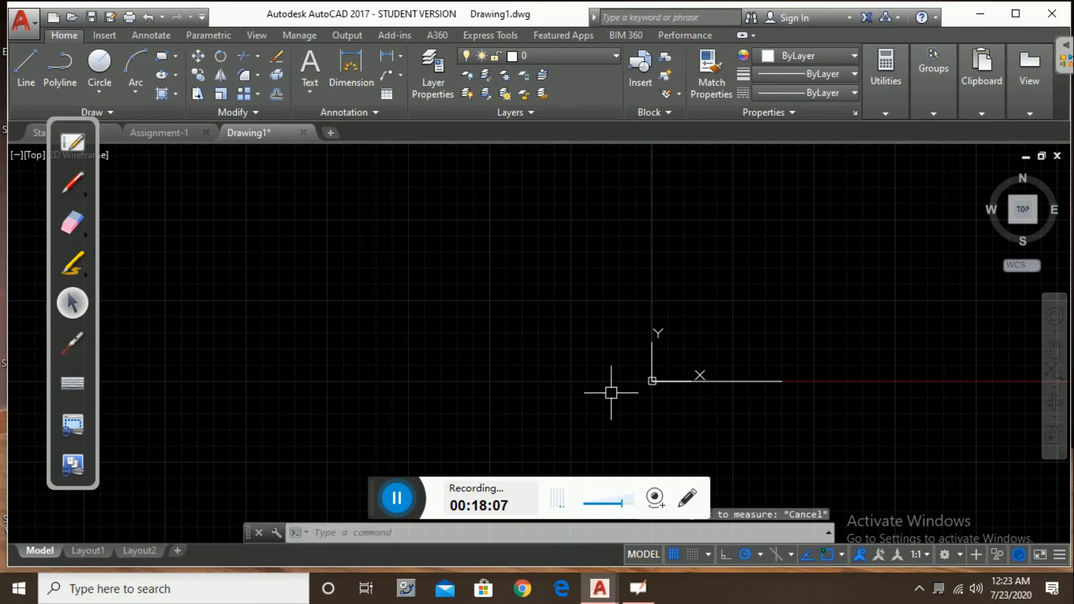
Step: Draw a three-segment stepped polyline above the origin line, starting on the Y axis and going right, up and right
left_click(59, 69)
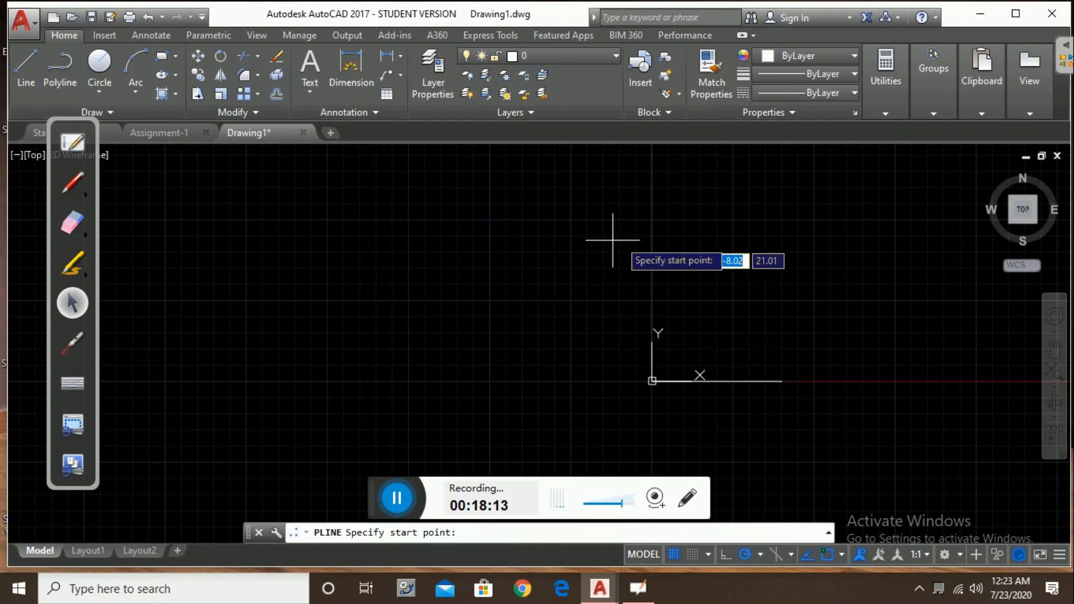
left_click(651, 258)
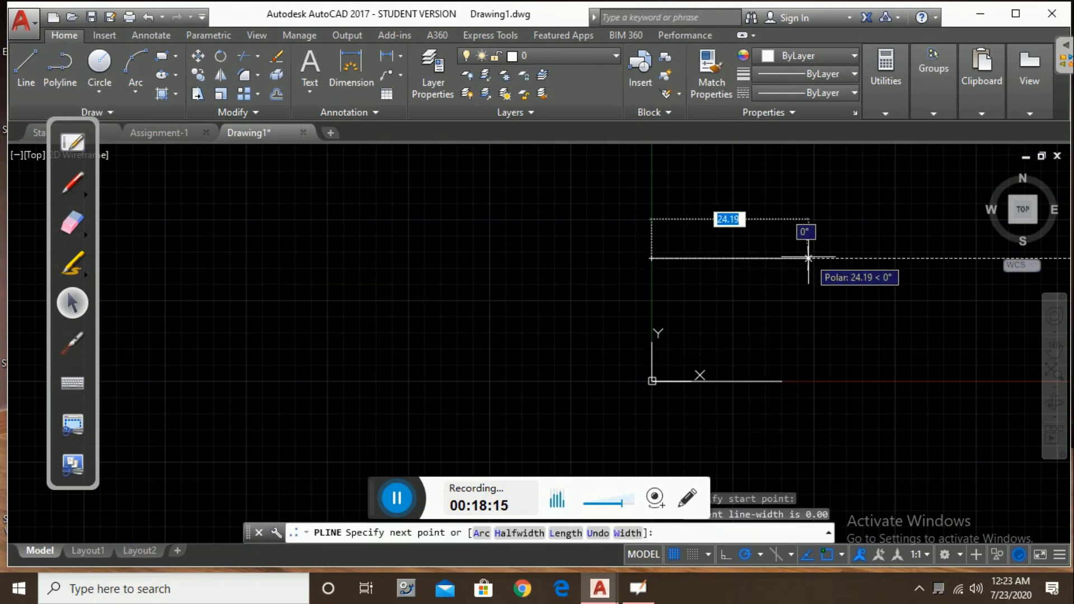
left_click(786, 258)
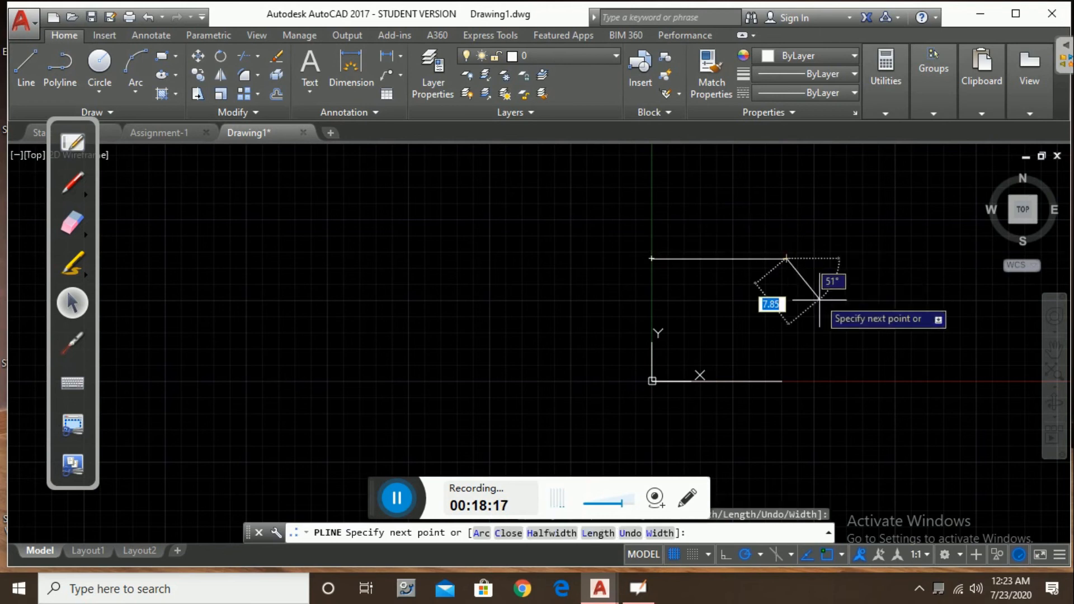
left_click(786, 179)
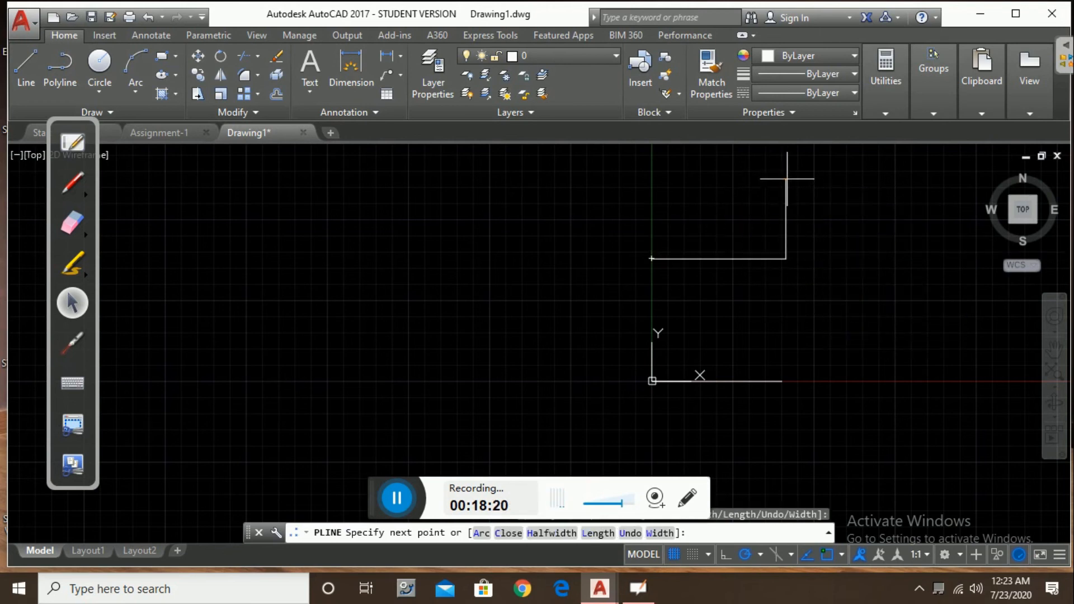
left_click(886, 179)
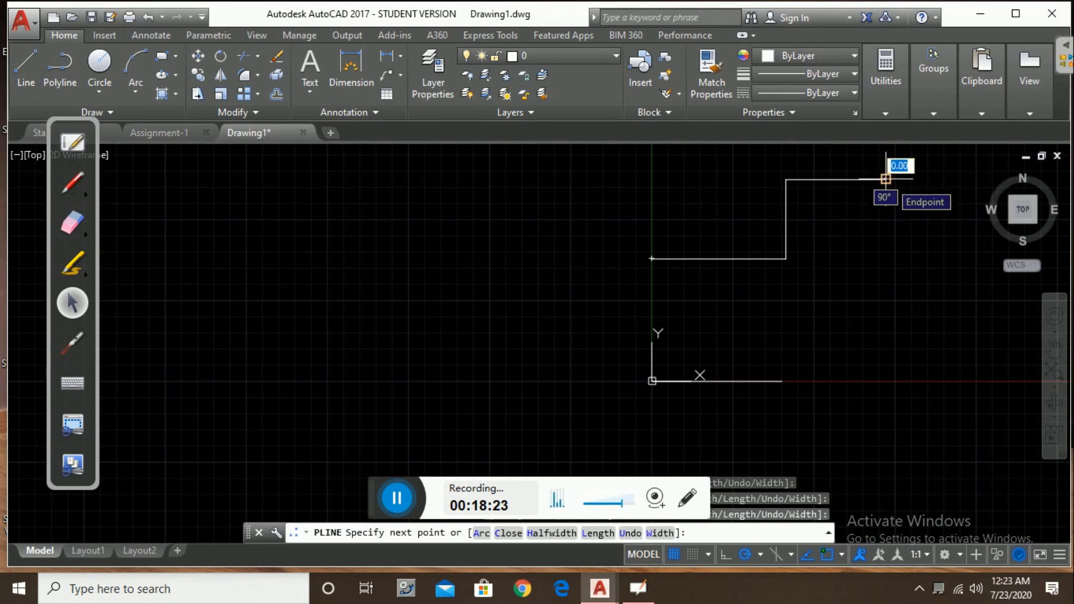
key("Escape")
Step: Draw a second three-segment stepped polyline across the origin line, going right, down past the line and right
left_click(70, 69)
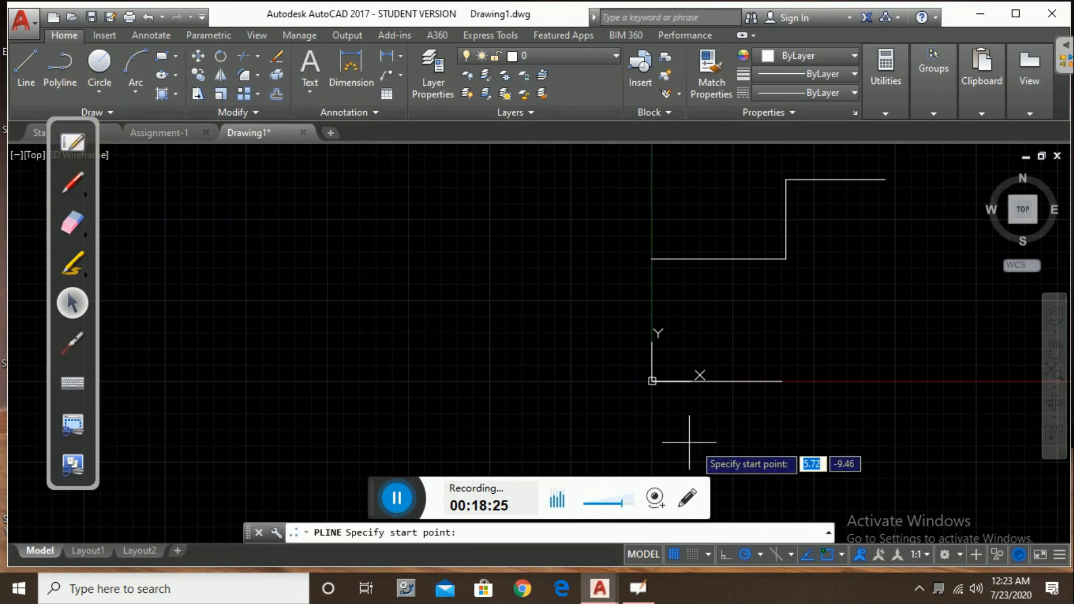
key("Escape")
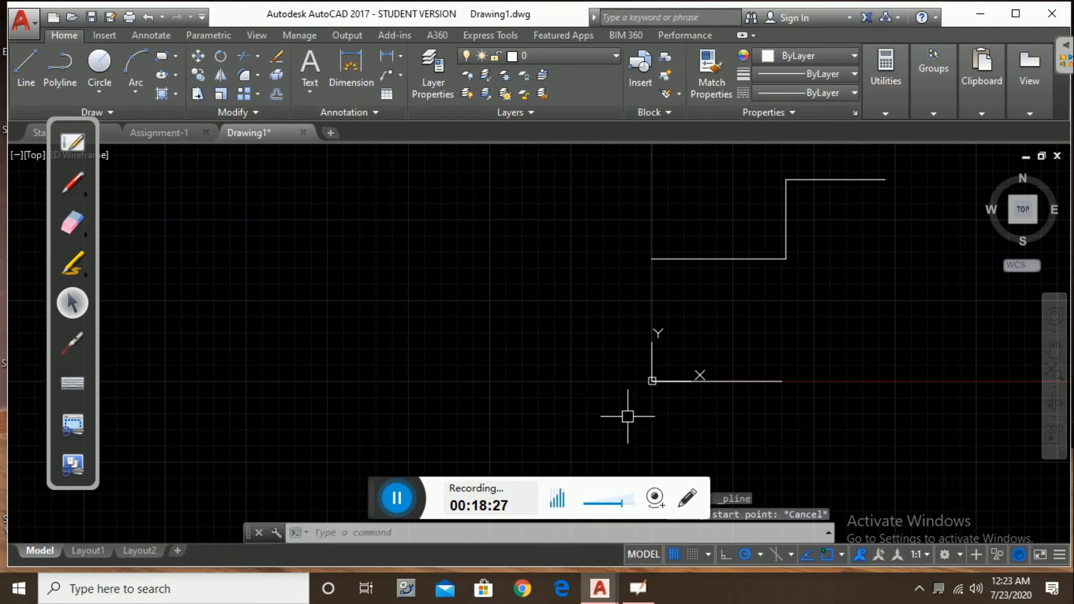
type("pl")
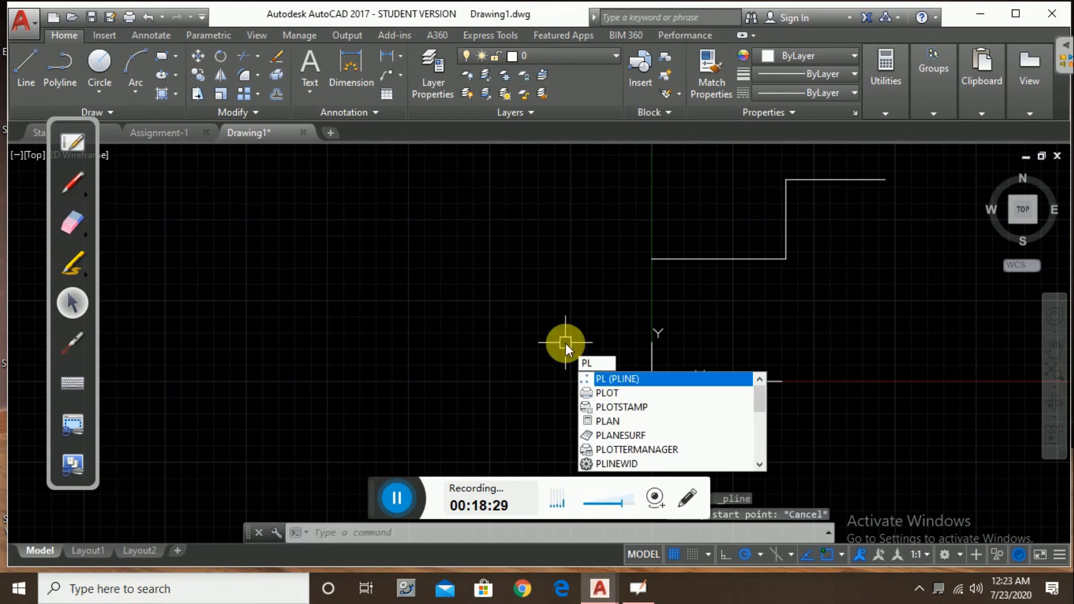
key("Return")
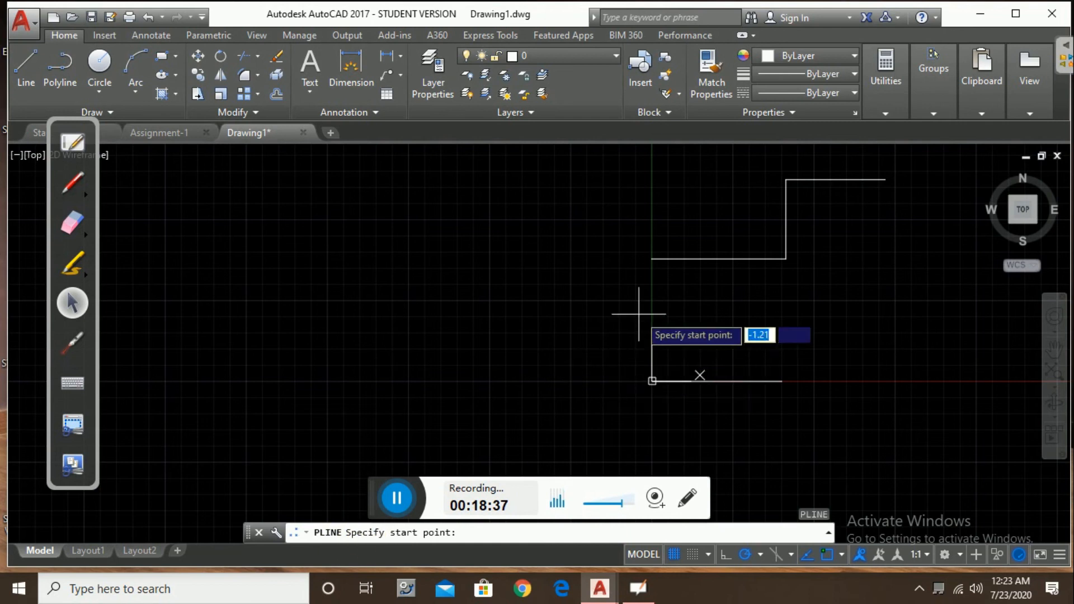
left_click(594, 306)
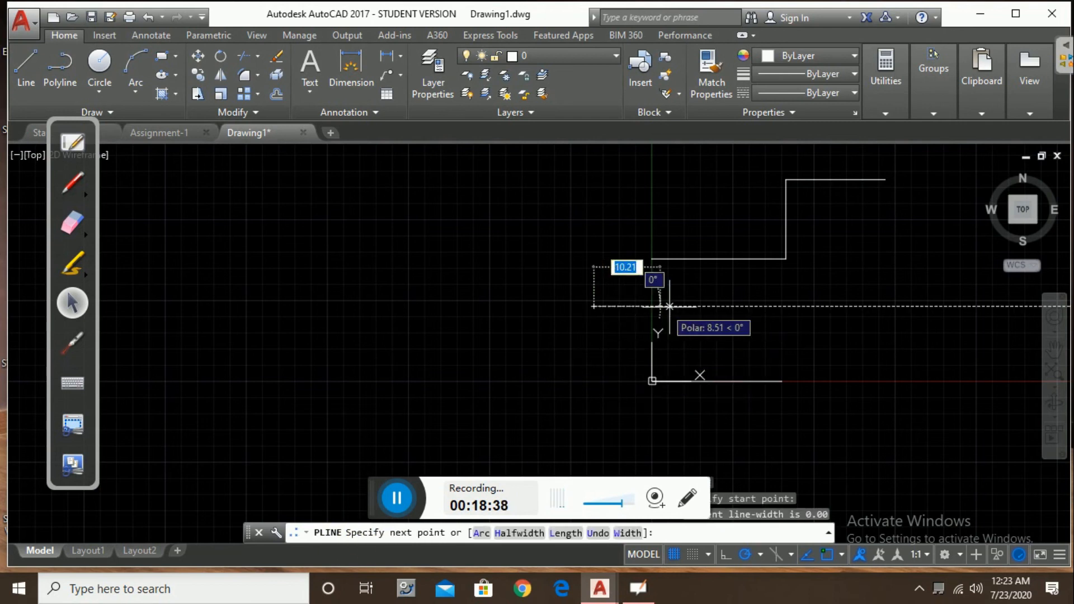
left_click(755, 306)
left_click(755, 397)
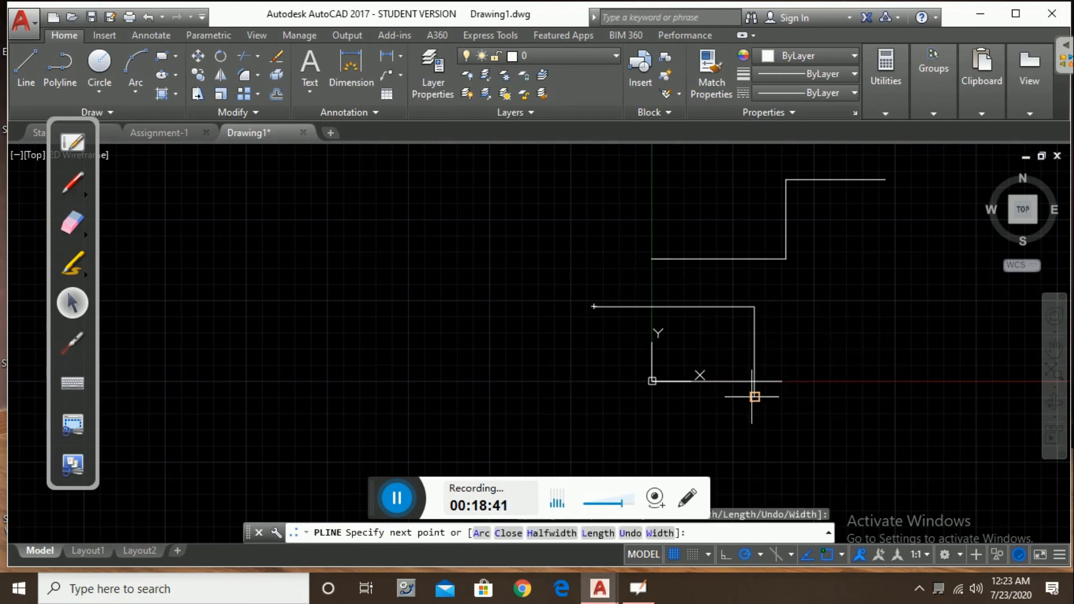
left_click(863, 397)
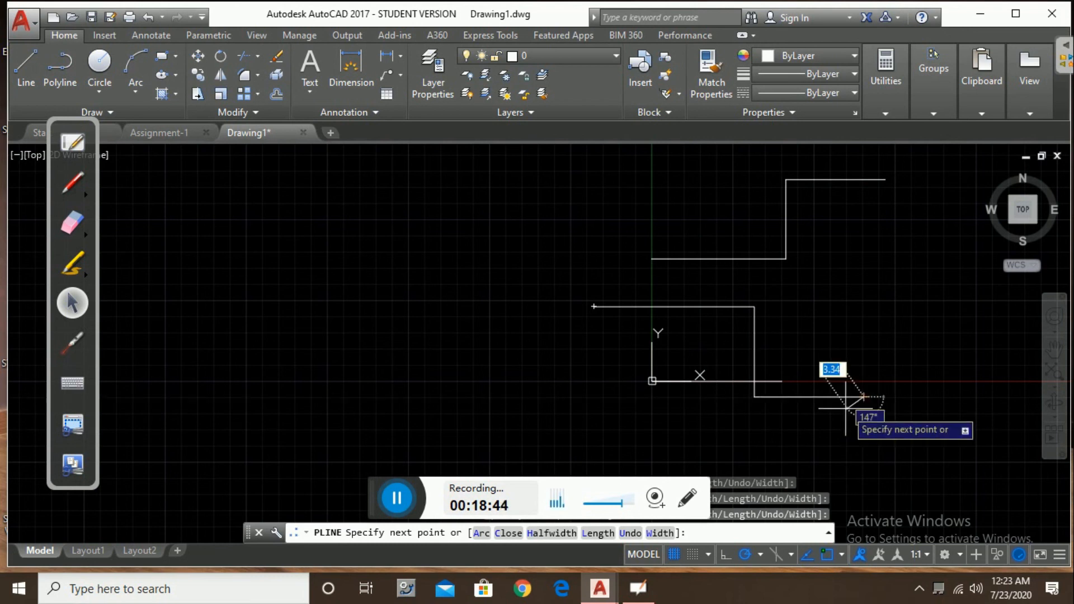
key("Escape")
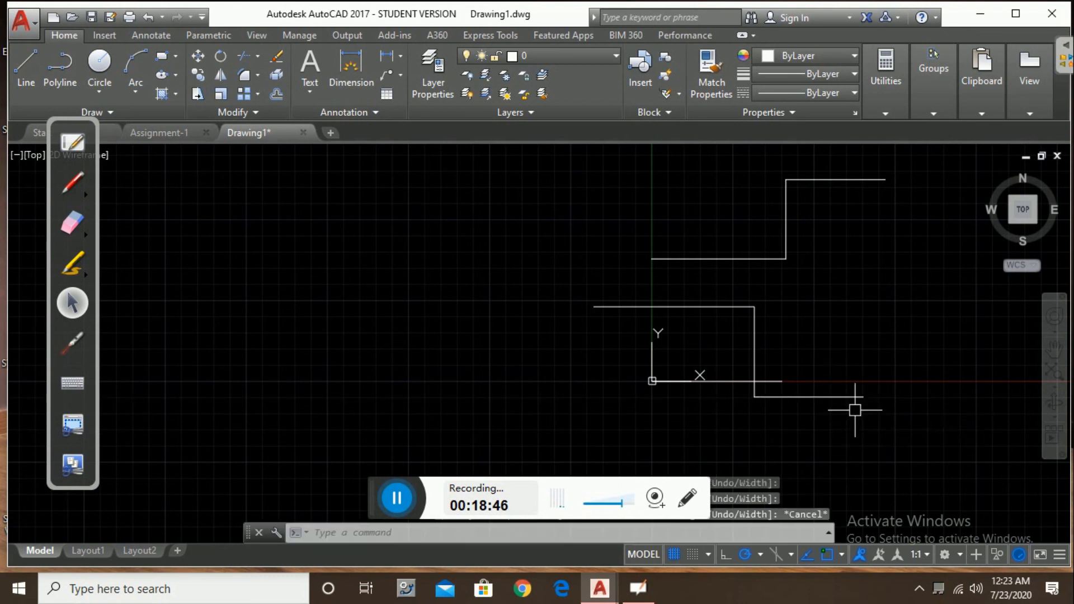
Step: Draw three connected lines in the empty area left of the origin: vertically down, nearly horizontally left, and diagonally down-left
scroll(879, 383, "down", 2)
middle_click_drag(667, 306, 840, 275)
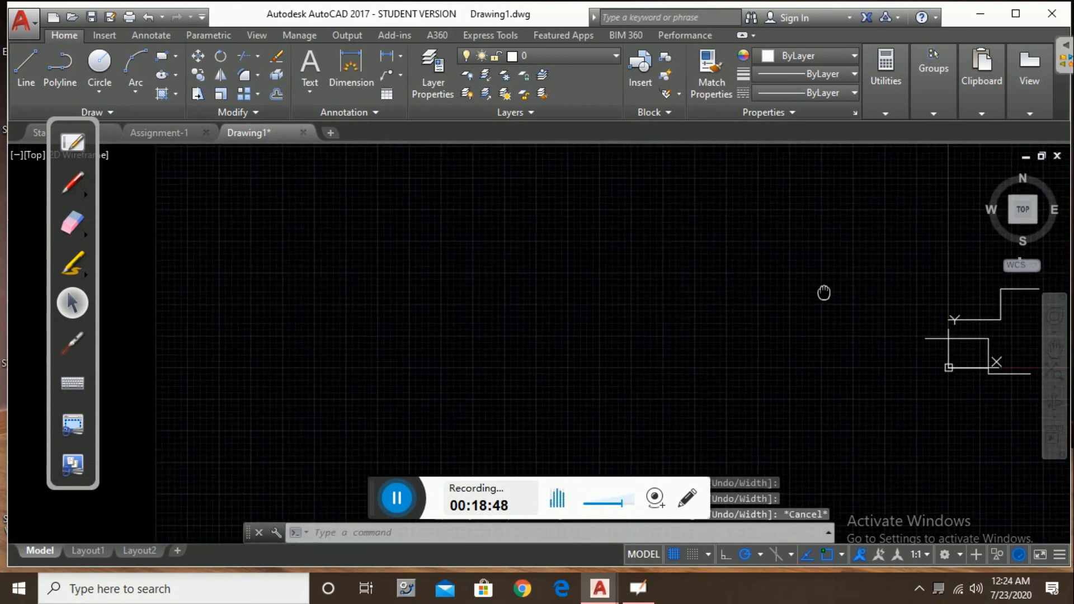
left_click(27, 66)
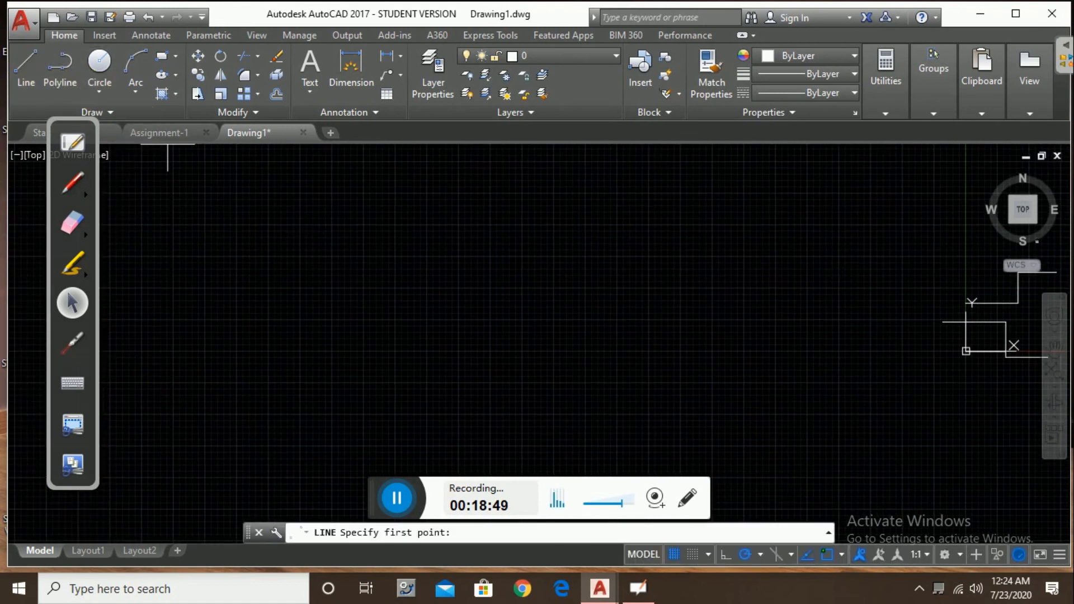
left_click(629, 216)
left_click(629, 350)
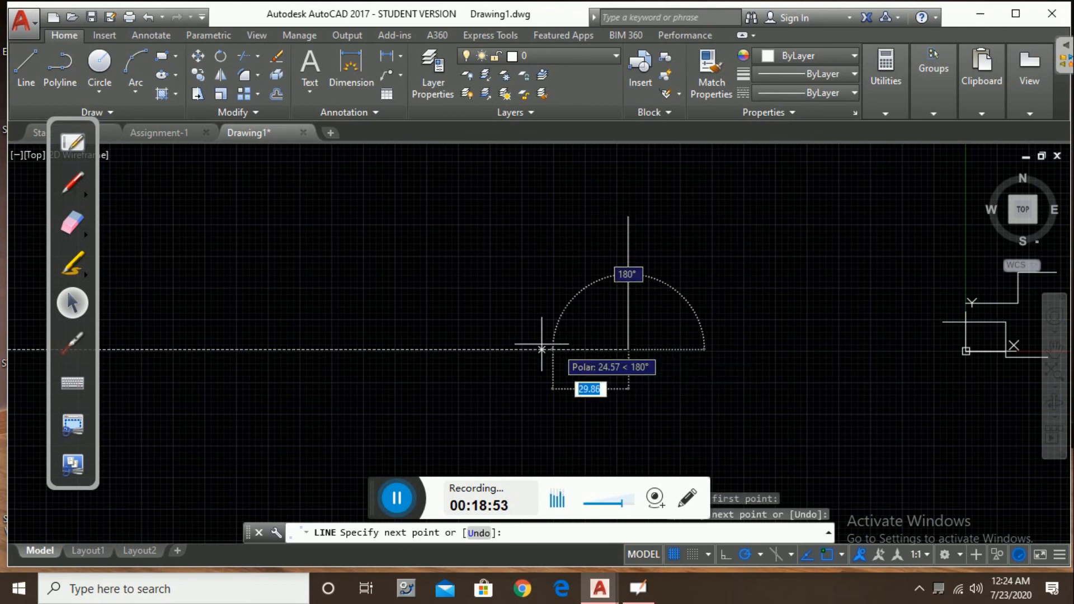
left_click(494, 341)
left_click(425, 391)
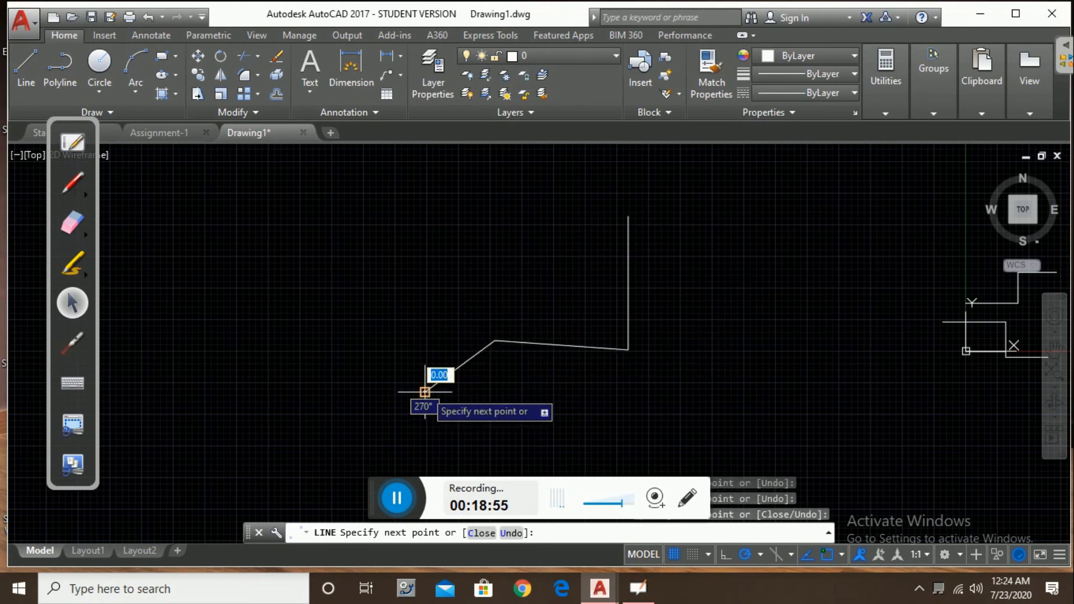
key("Escape")
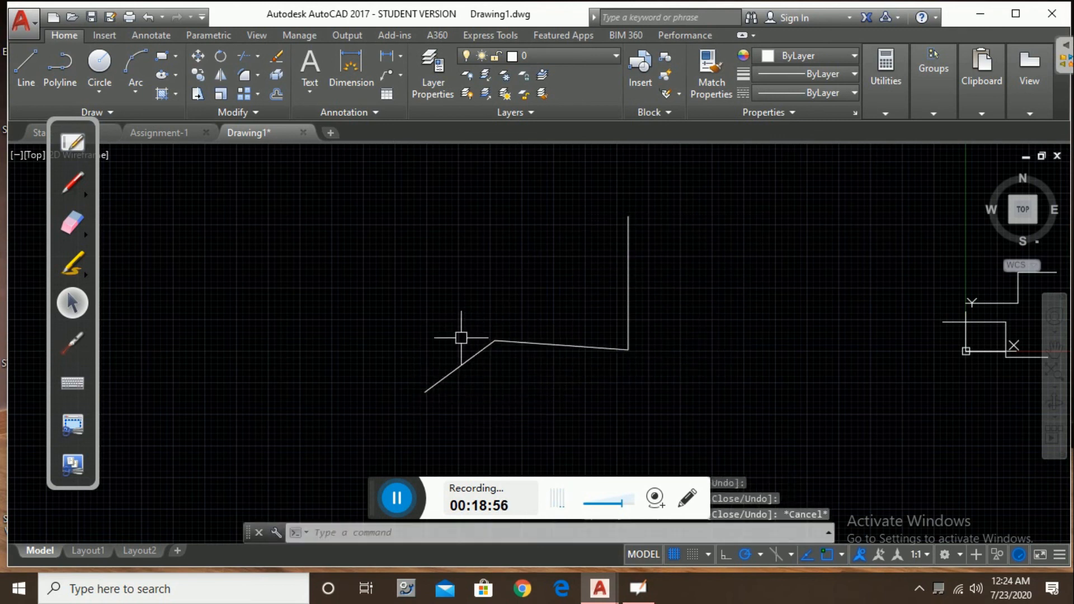
Step: Draw a three-segment polyline between the connected lines and the origin, going vertically down, up-left and down-left
left_click(62, 65)
left_click(794, 226)
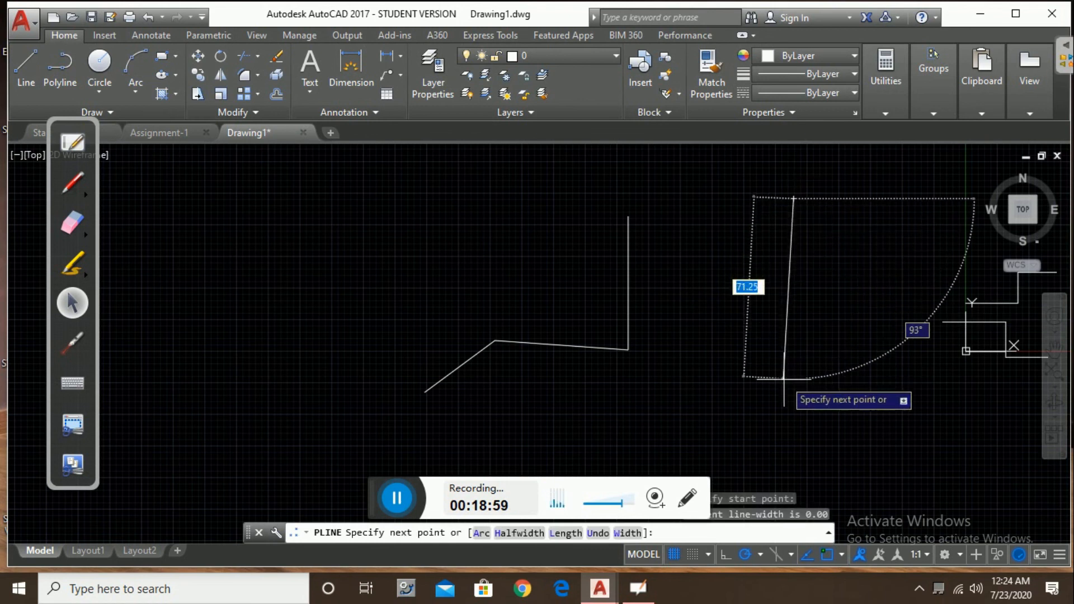
left_click(793, 382)
left_click(706, 339)
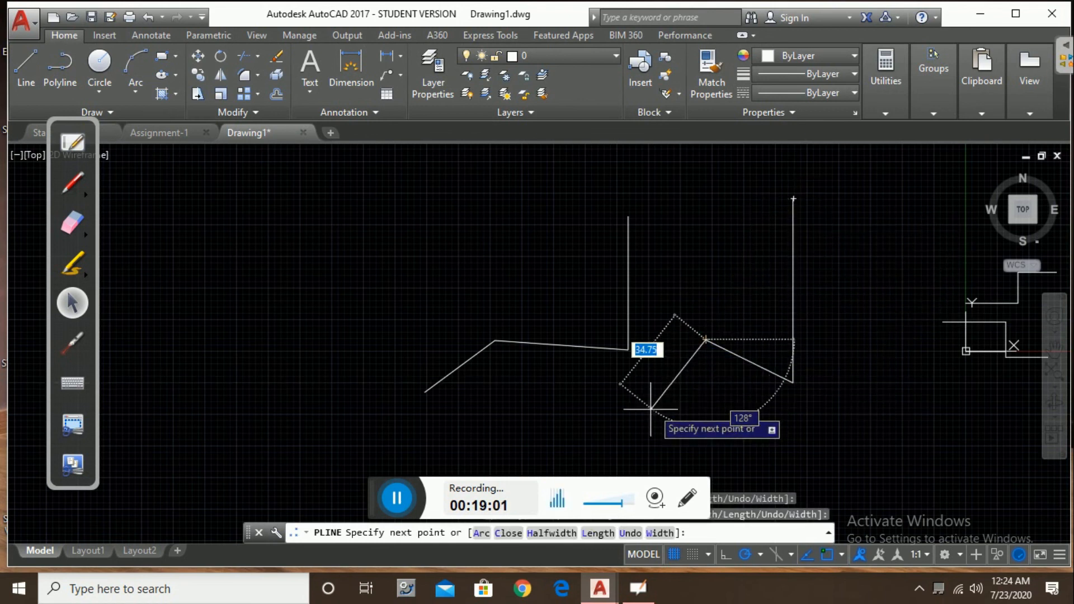
left_click(650, 410)
key("Escape")
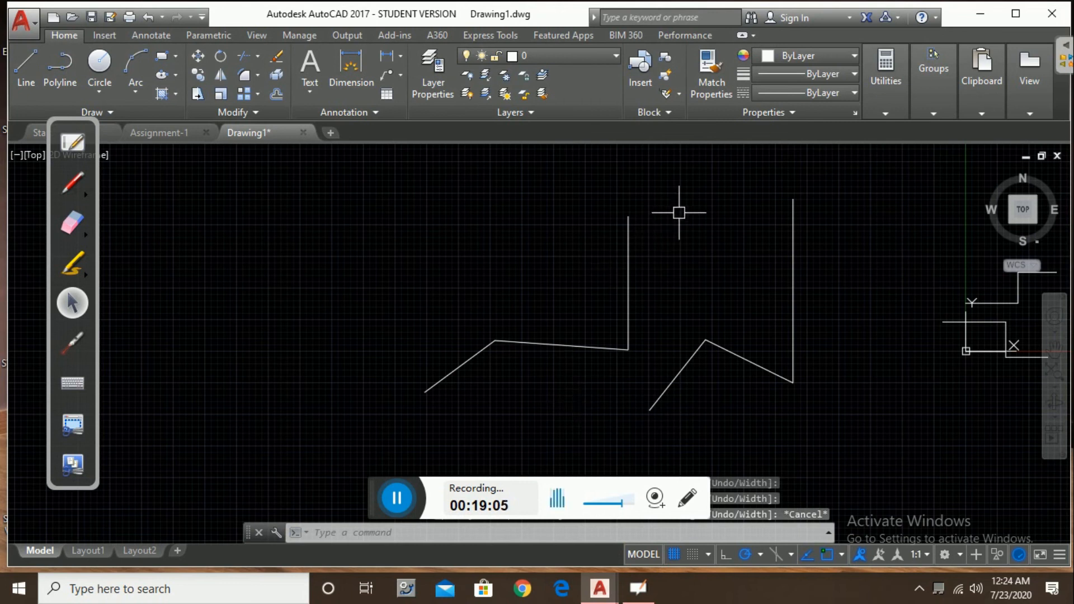
Step: Compare how the objects select by picking the vertical segment of the connected lines, clearing it, and picking the neighbouring polyline
left_click(629, 238)
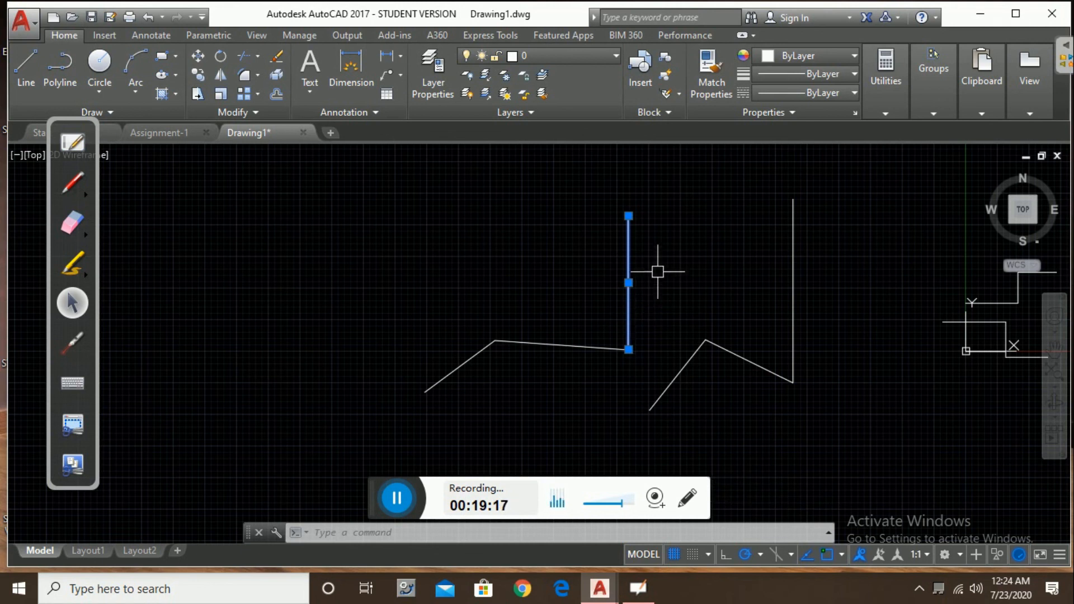
key("Escape")
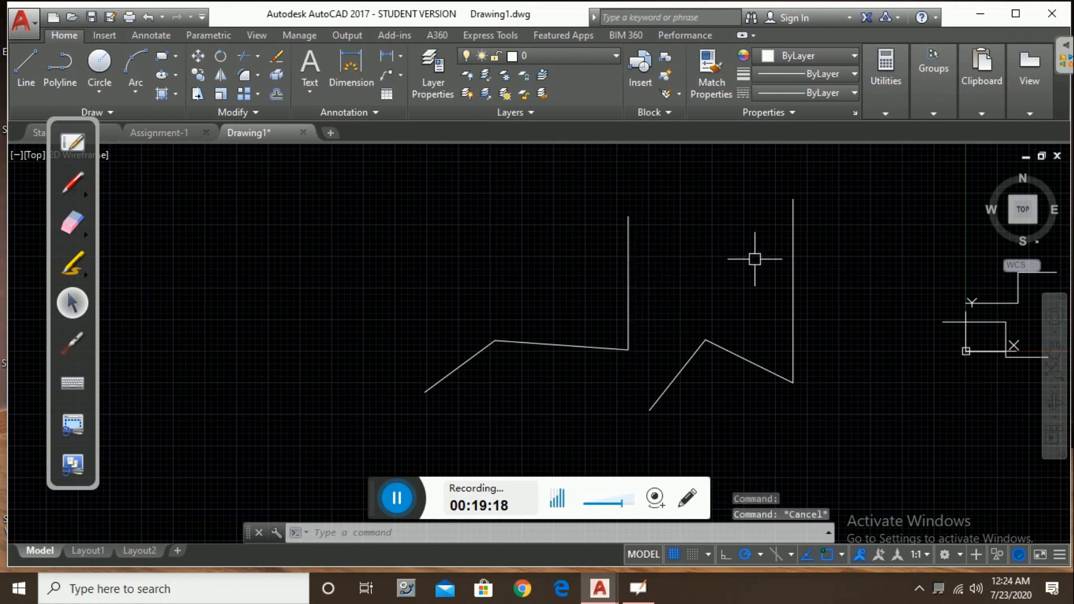
left_click(794, 257)
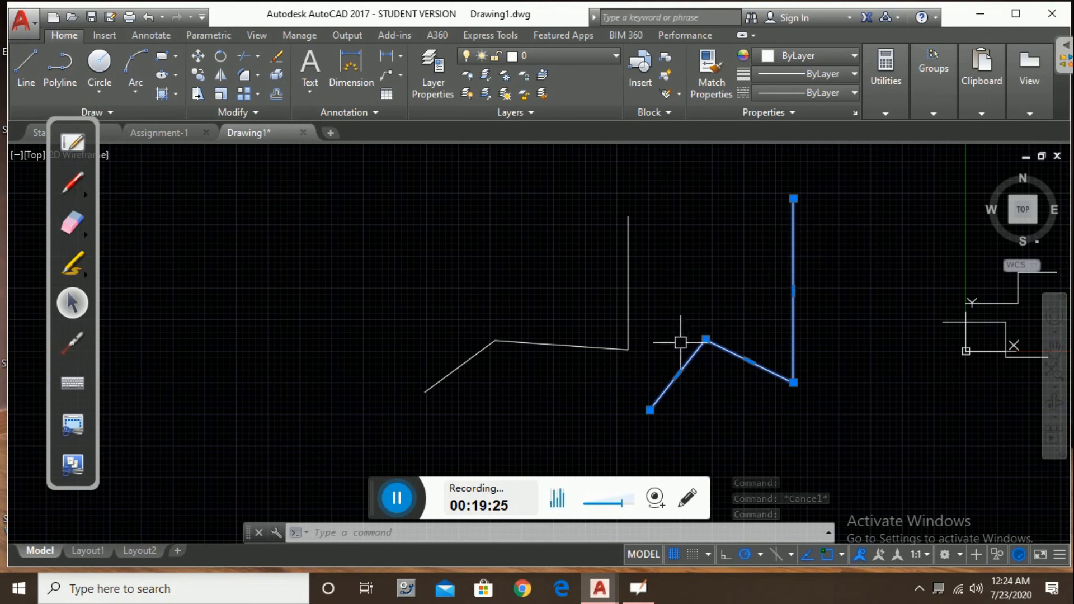
Step: Draw a closed four-sided polyline, roughly rectangular, in the empty area left of the connected lines, and select it as one object
left_click(62, 67)
left_click(201, 248)
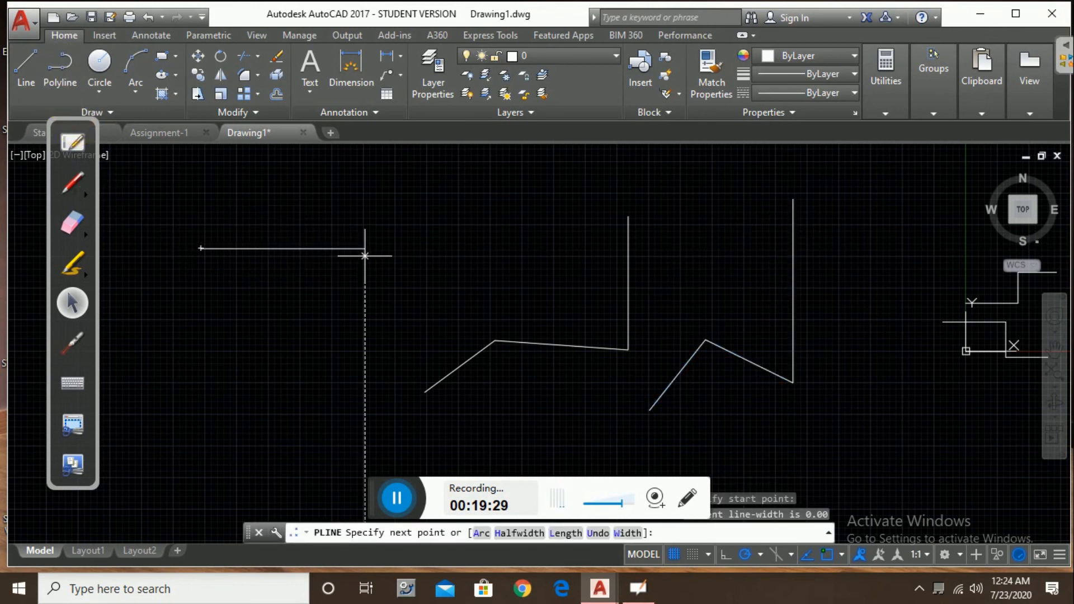
left_click(365, 249)
left_click(365, 361)
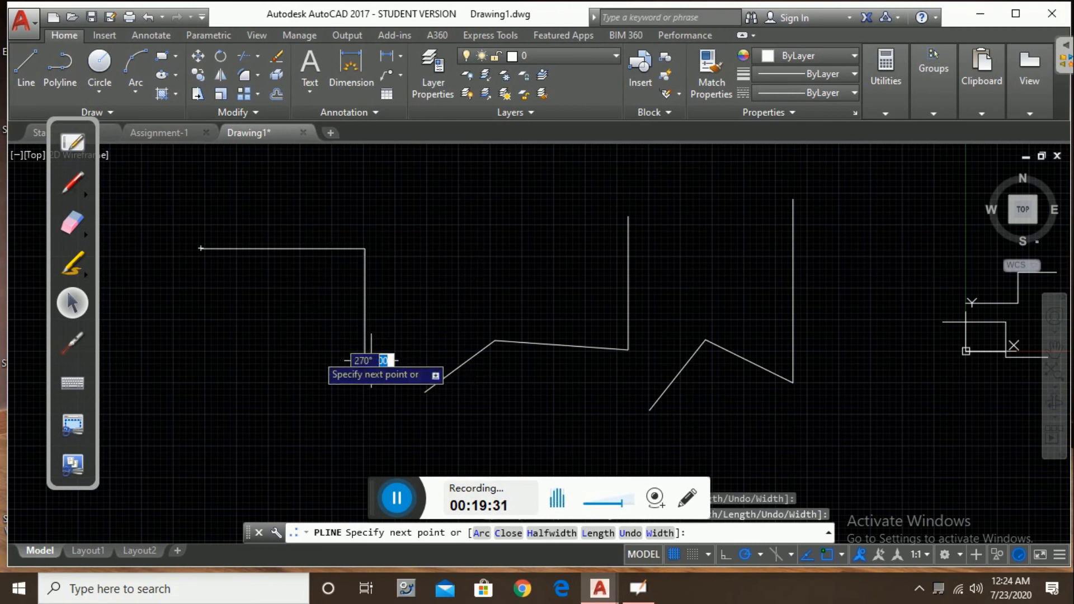
left_click(194, 361)
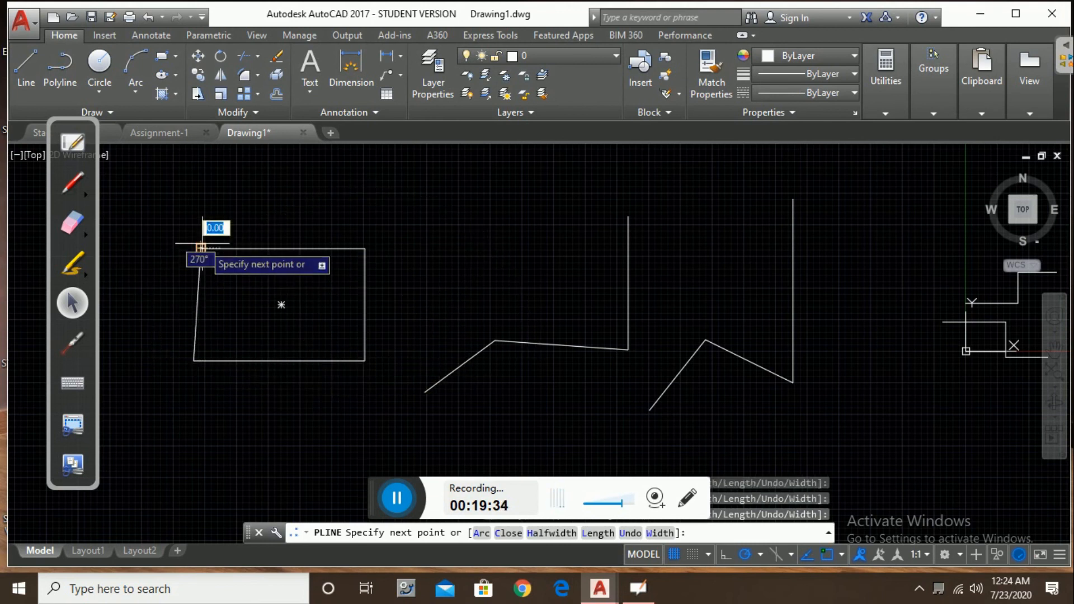
left_click(200, 247)
key("Escape")
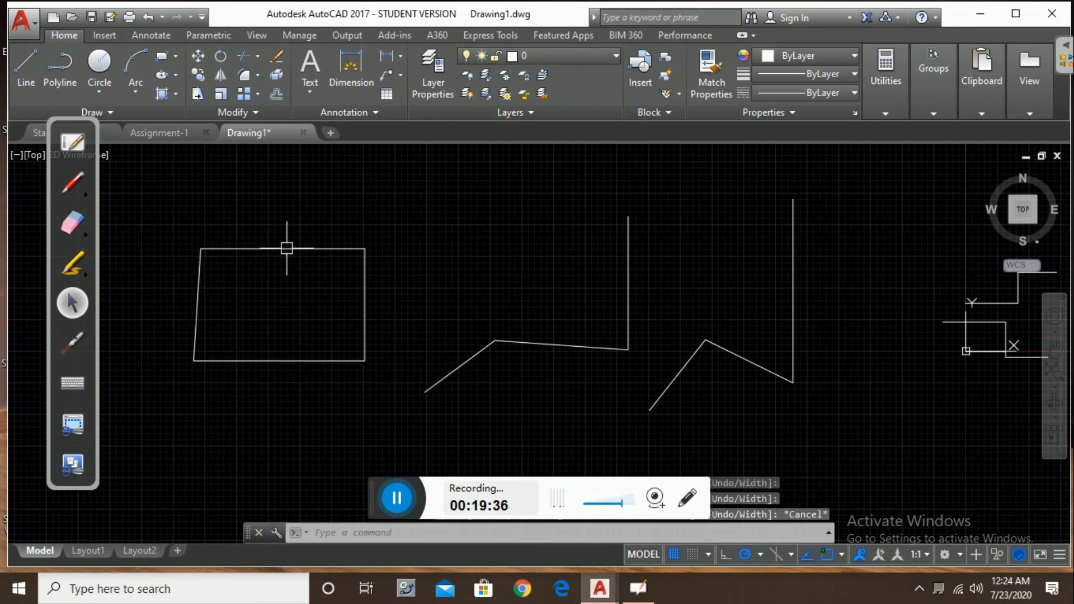
left_click(287, 248)
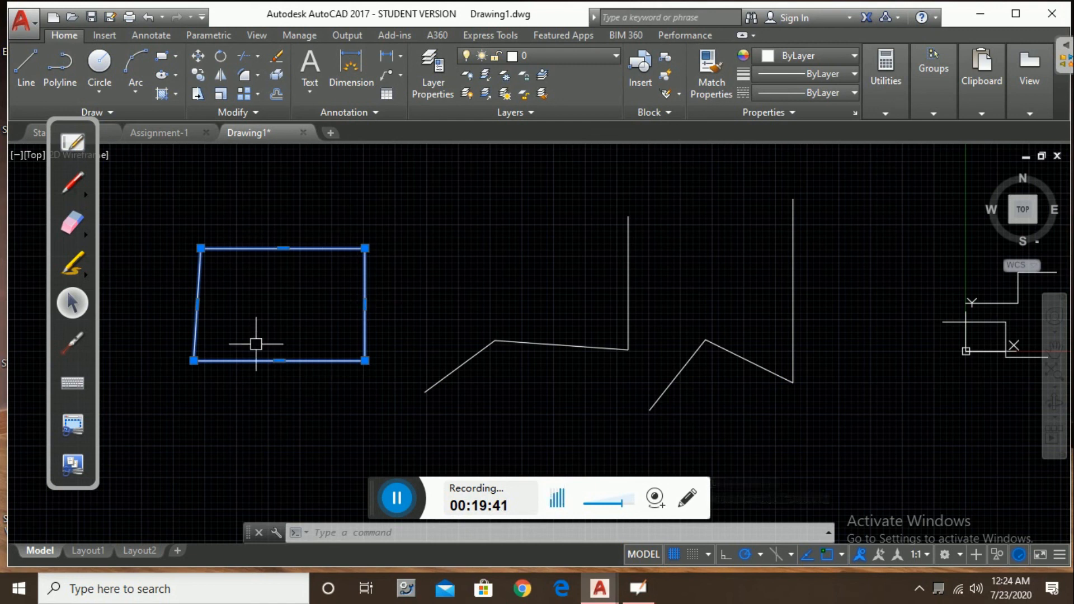
Step: Draw a small closed rectangle from four separate lines above the connected lines, going right, down, left and back to the start
left_click(23, 64)
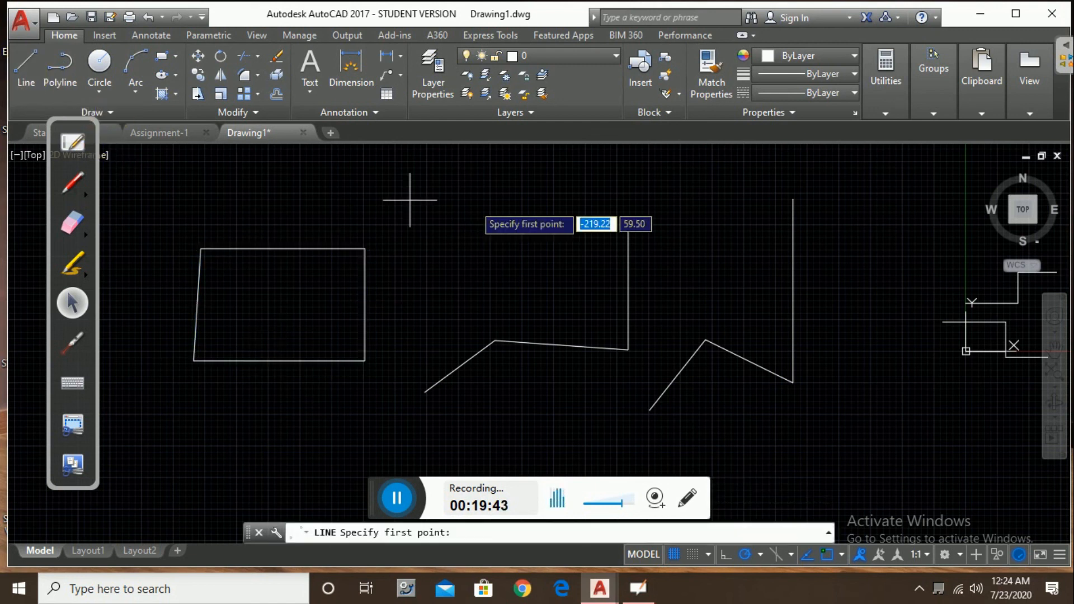
left_click(444, 184)
left_click(557, 184)
left_click(558, 265)
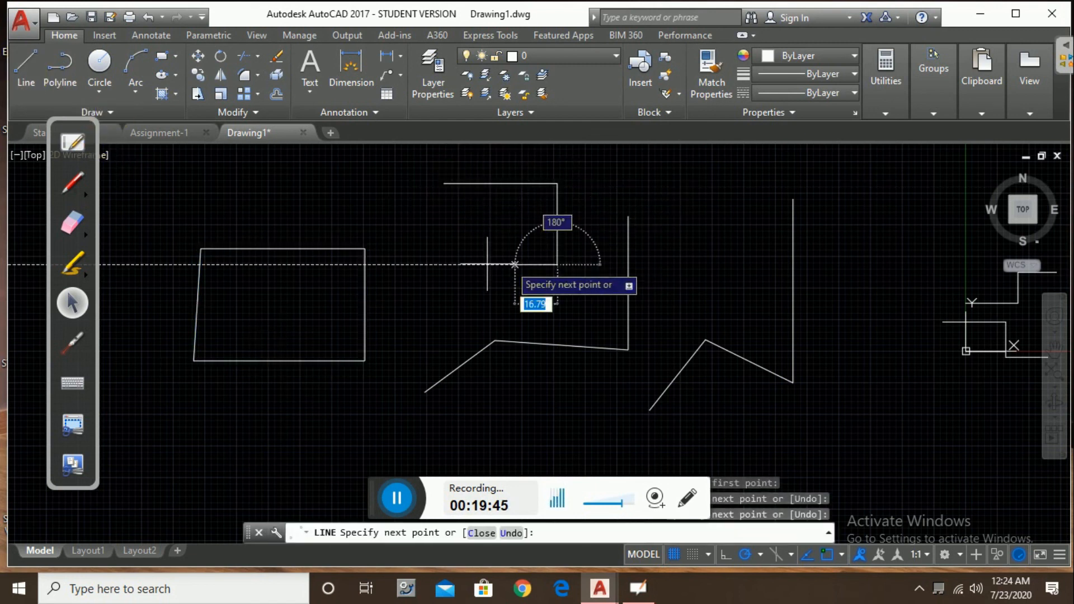
left_click(444, 265)
left_click(444, 184)
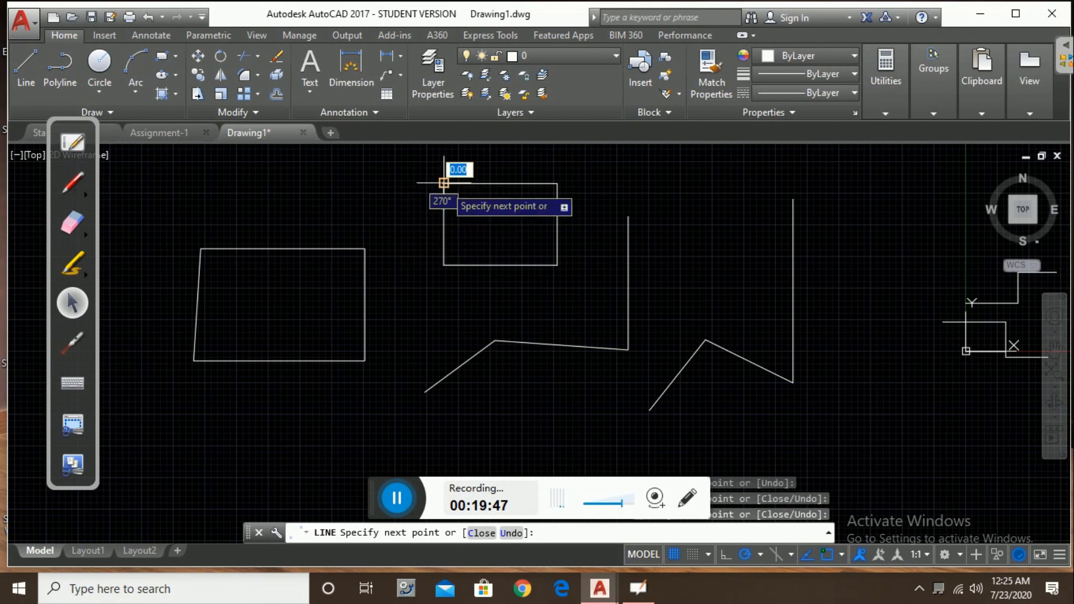
key("Return")
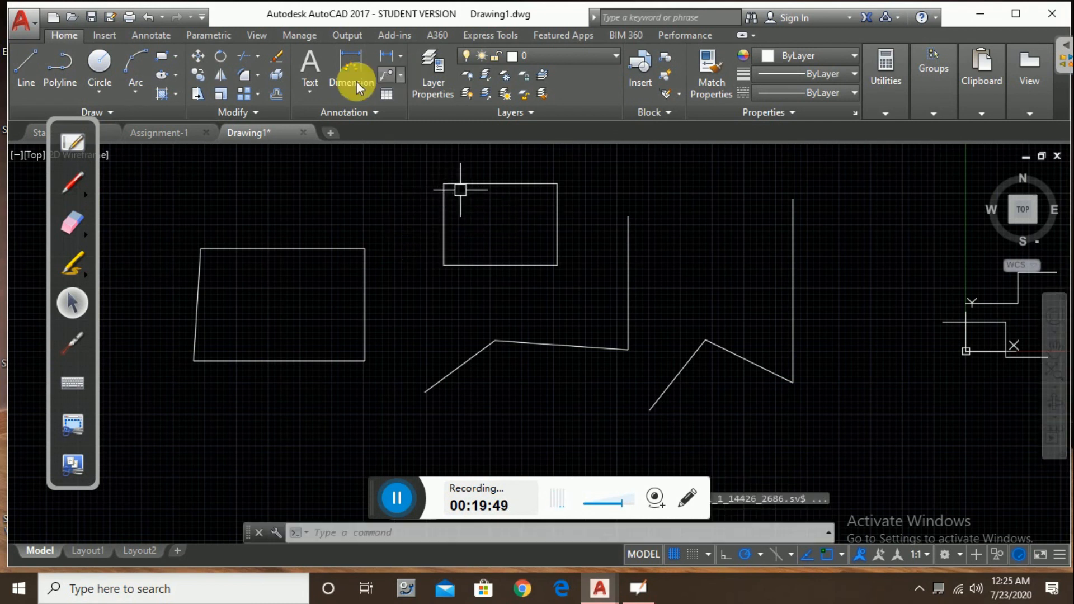
Step: Compare picking only the small rectangle's top line with enclosing all four lines in a left-to-right window, clearing each selection
left_click(486, 183)
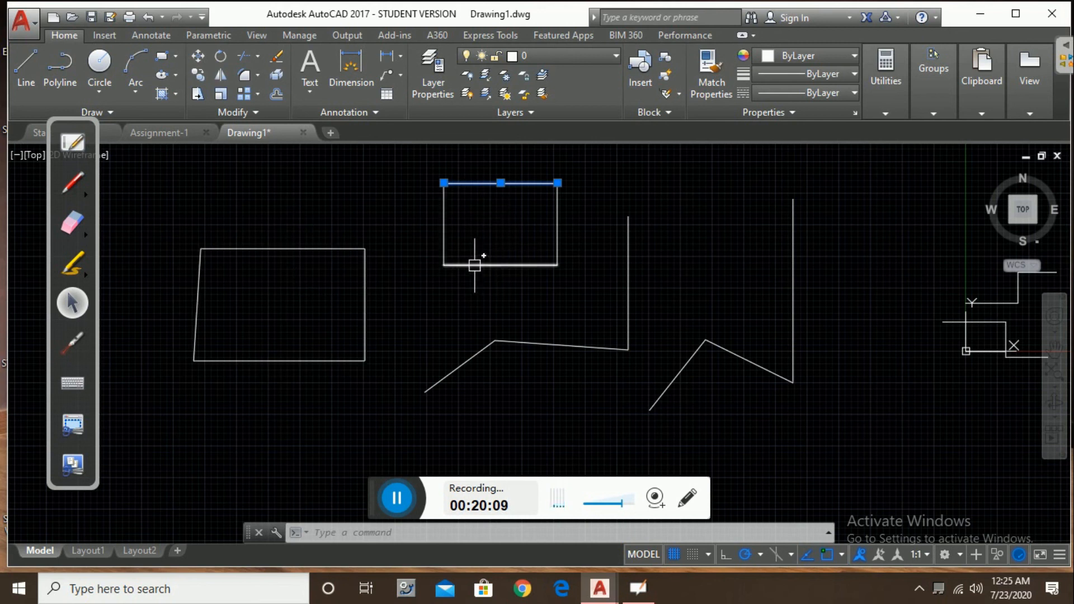
key("Escape")
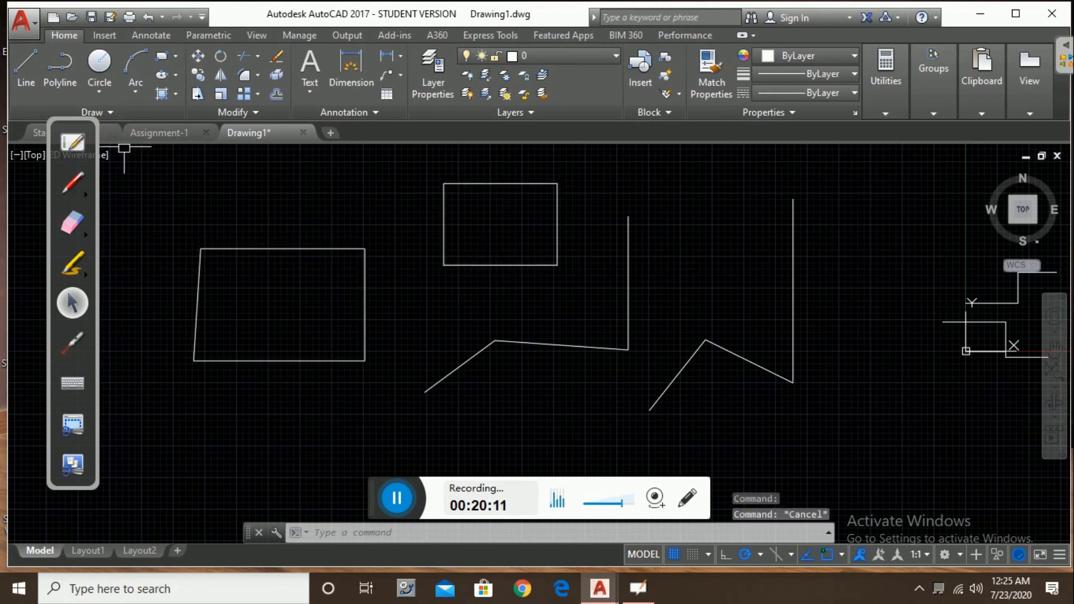
left_click(385, 159)
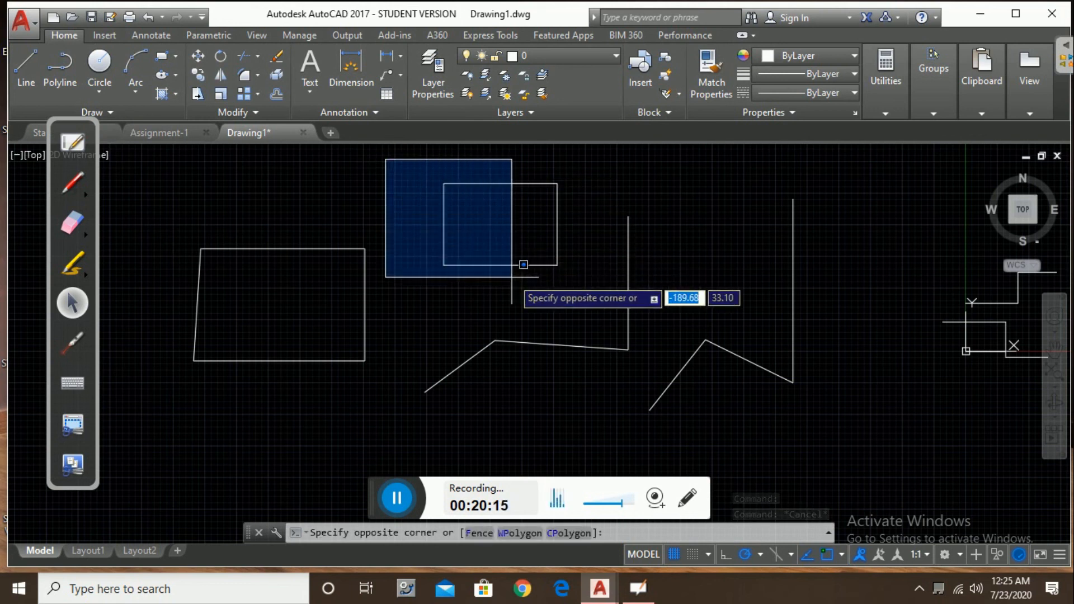
left_click(585, 306)
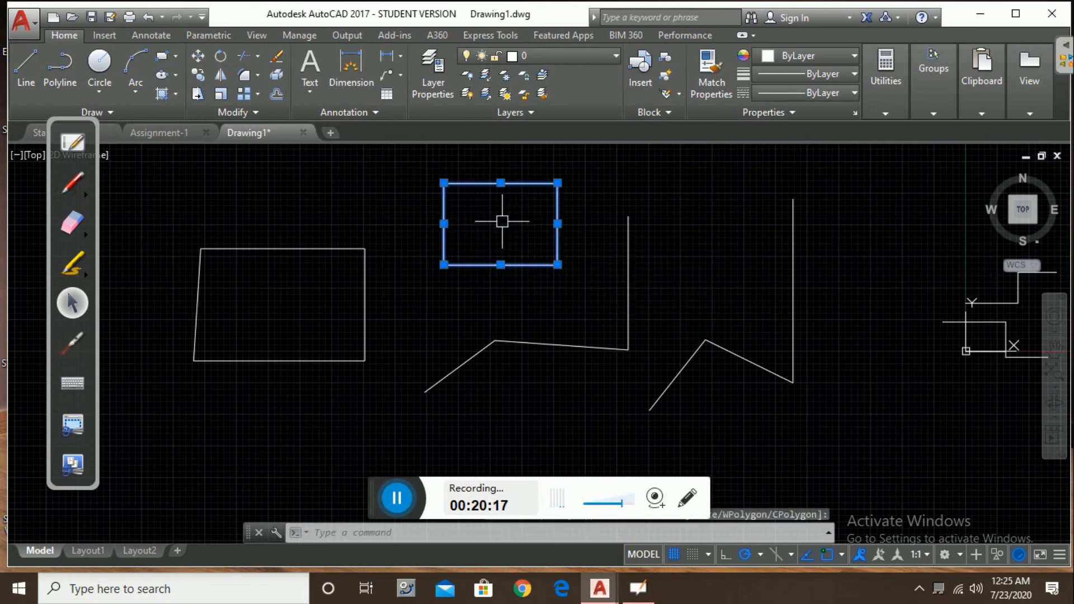
key("Escape")
Step: Select the small rectangle's four lines with a right-to-left crossing window, and clear the selection
left_click(627, 153)
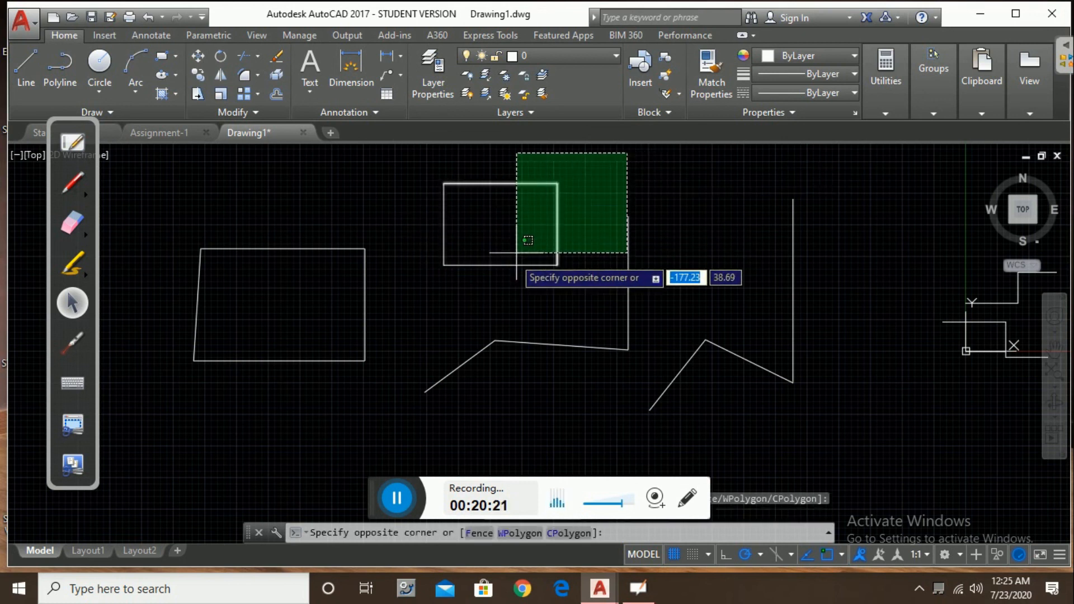
left_click(426, 299)
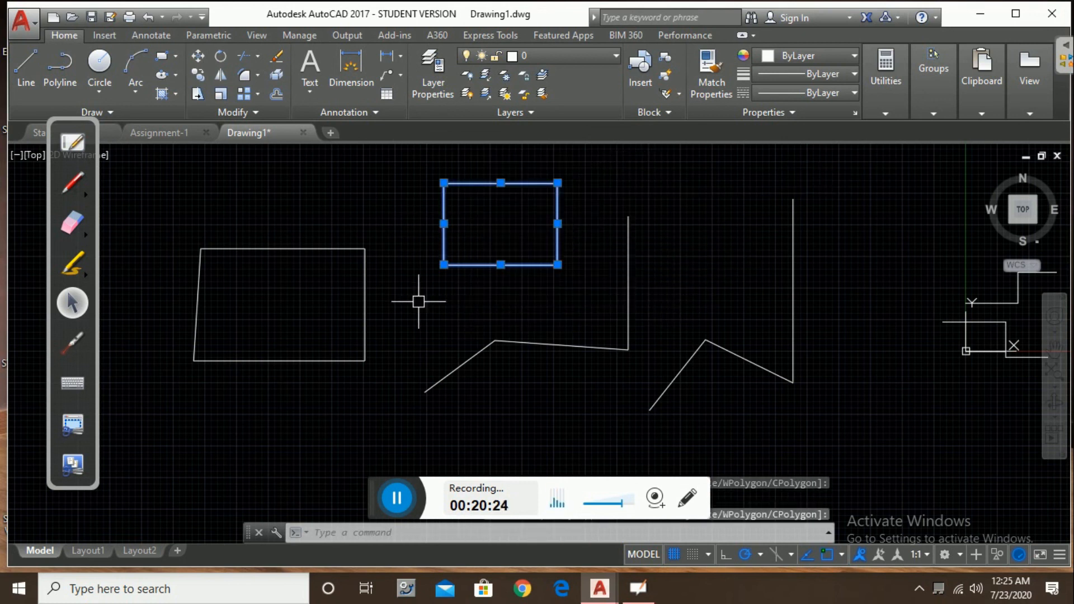
key("Escape")
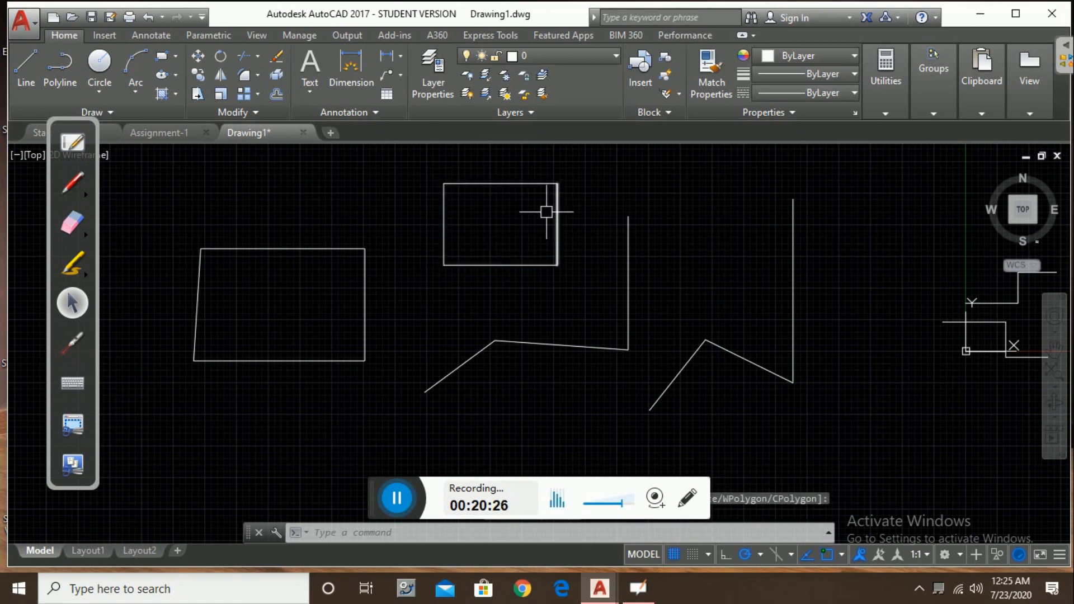
Step: Demonstrate a left-to-right window and a right-to-left crossing window in the empty area right of the origin
scroll(373, 260, "down", 5)
mouse_move(651, 267)
middle_mouse_down()
mouse_move(578, 305)
mouse_move(559, 300)
middle_mouse_up()
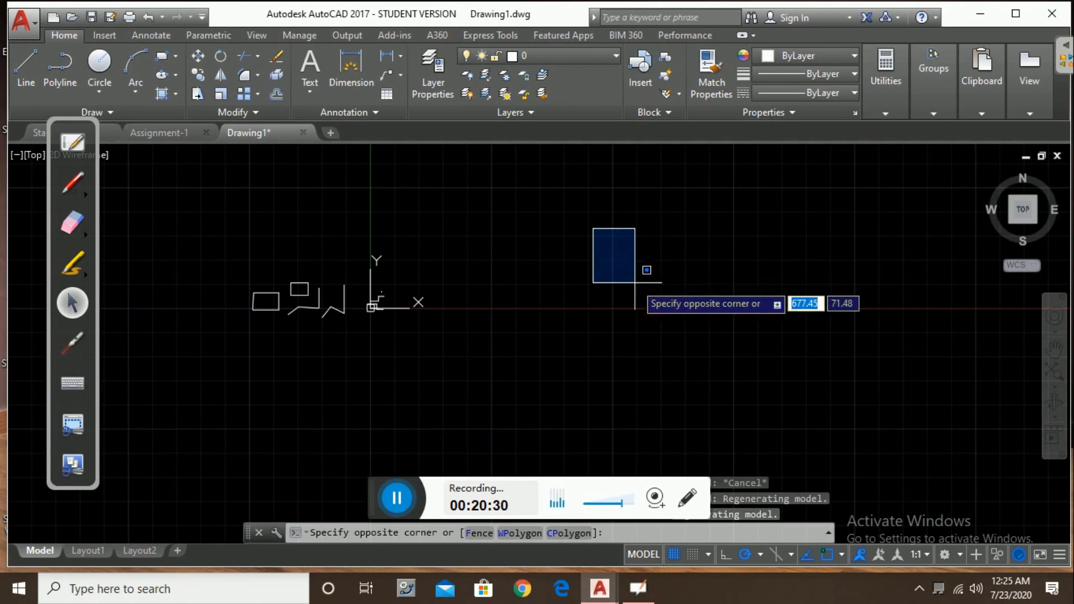
left_click(770, 338)
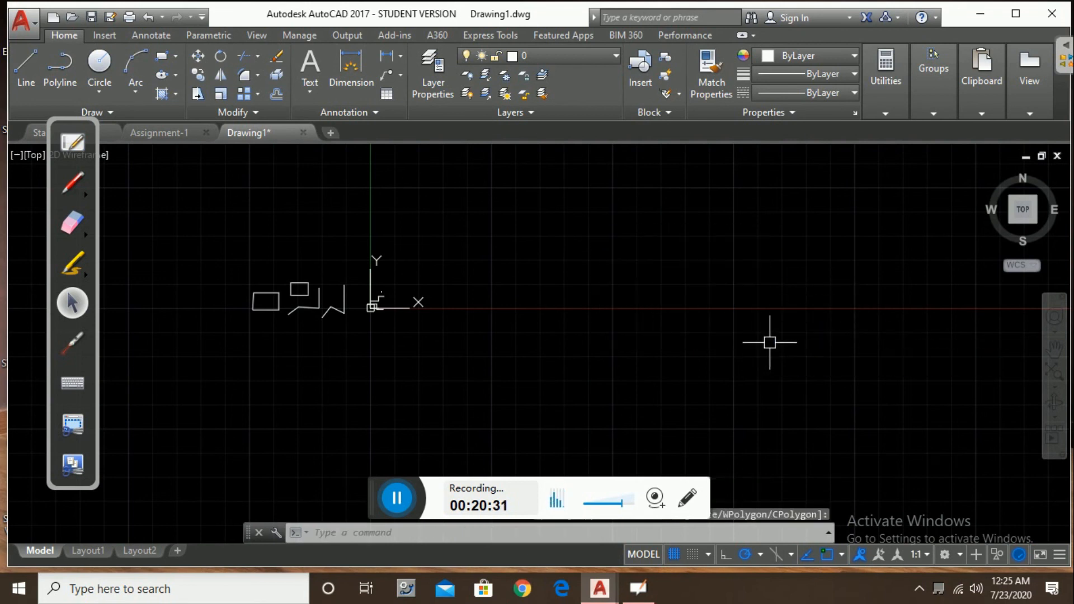
left_click(797, 208)
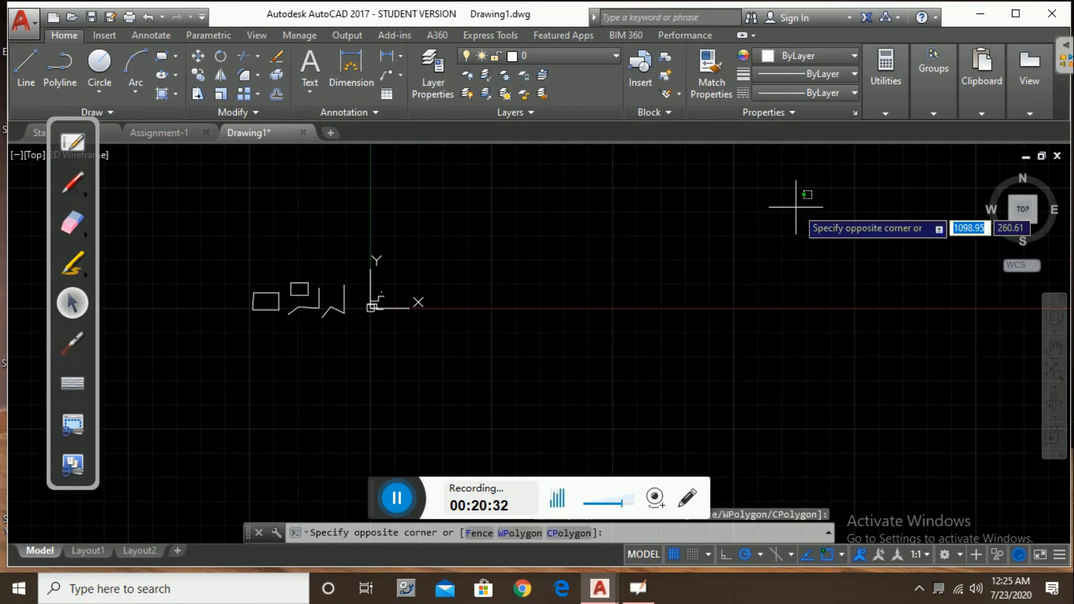
left_click(587, 353)
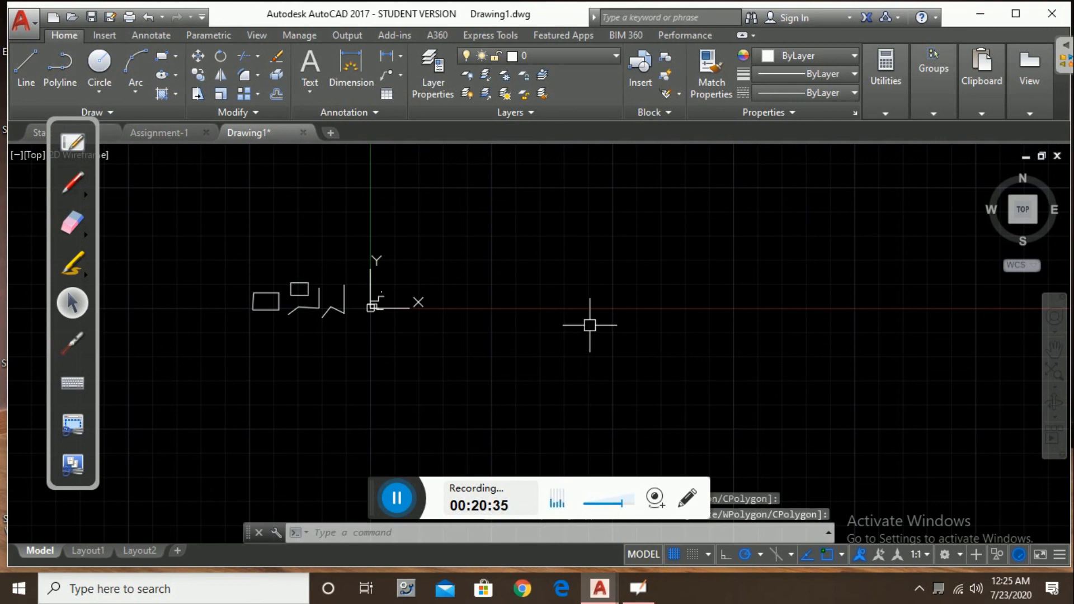
Step: Delete every object except the small four-line rectangle, using two crossing selections
scroll(265, 305, "up", 4)
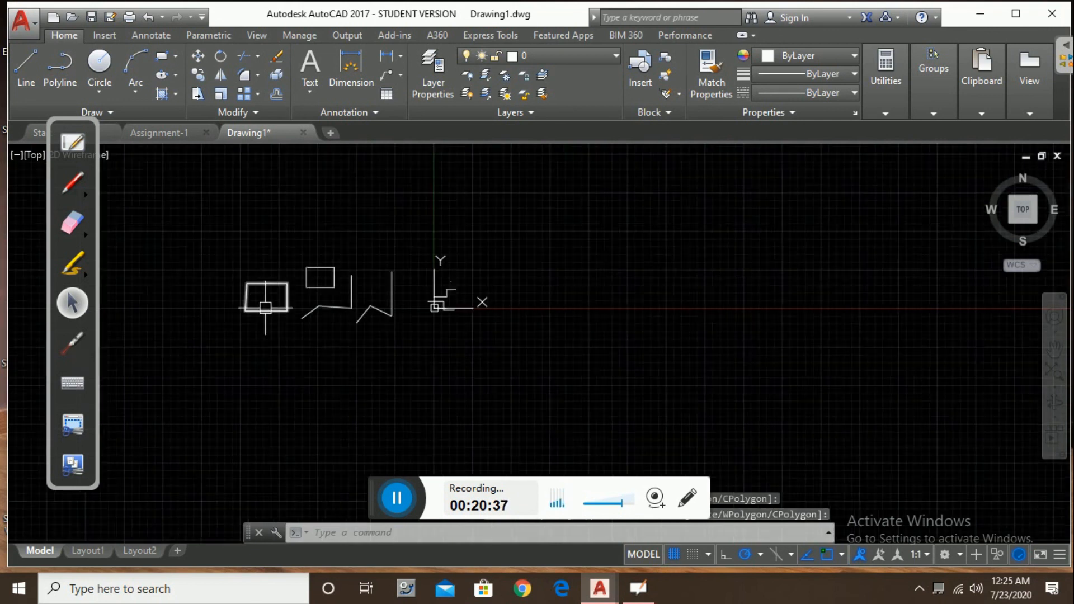
mouse_move(334, 295)
middle_mouse_down()
mouse_move(564, 337)
mouse_move(534, 294)
mouse_move(317, 288)
middle_mouse_up()
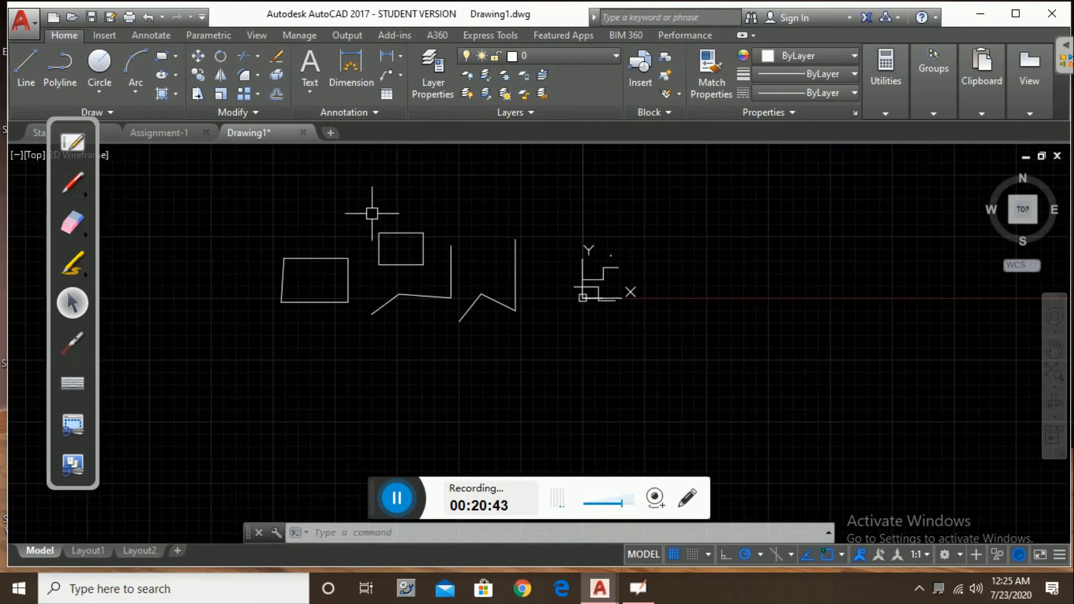
left_click(670, 235)
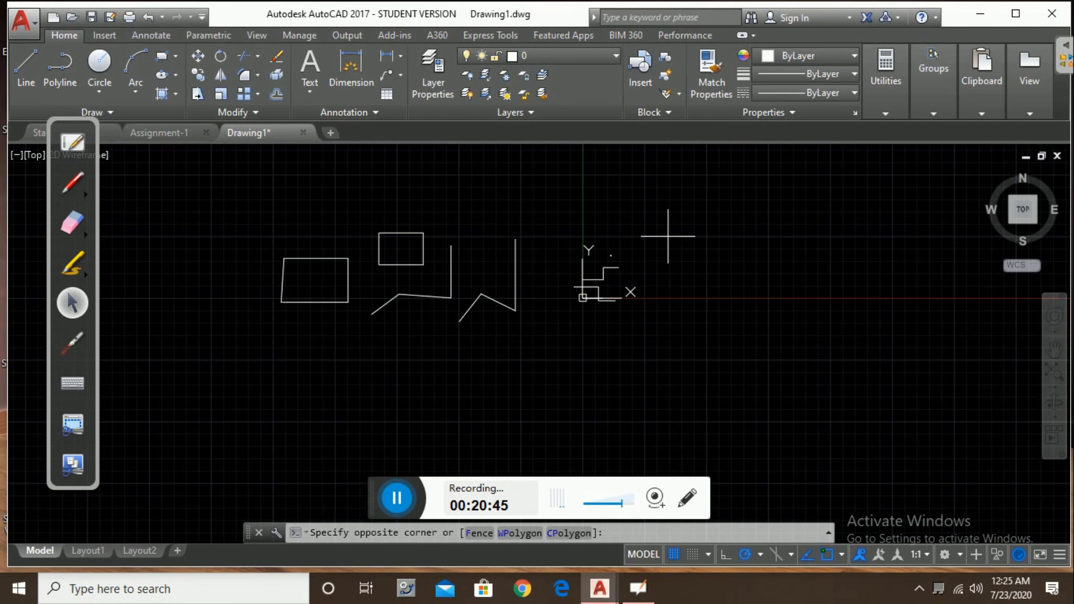
left_click(445, 335)
key("Delete")
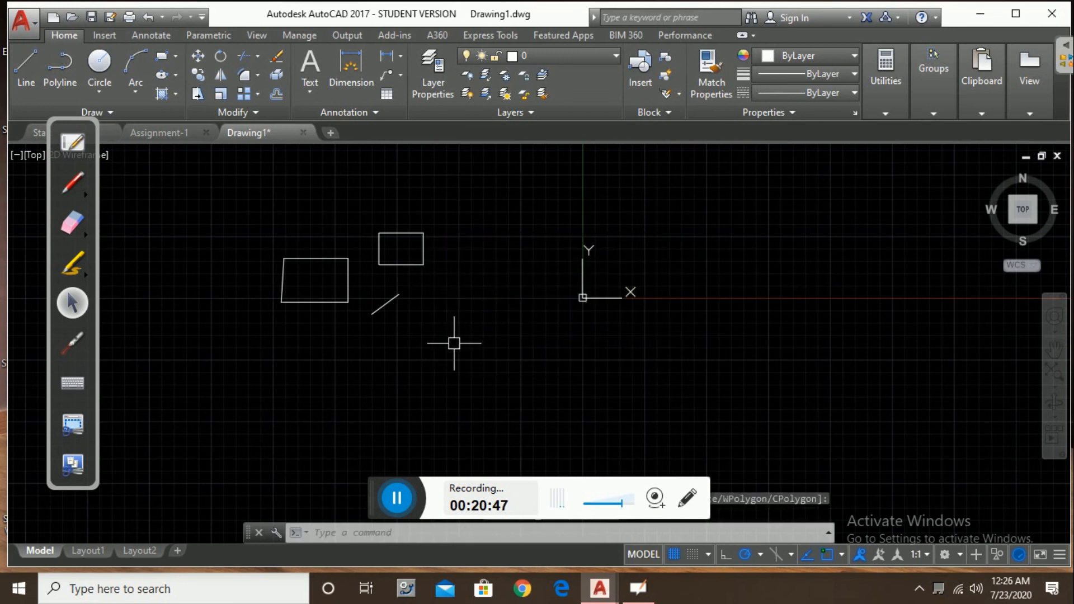
left_click(447, 294)
left_click(273, 334)
key("Delete")
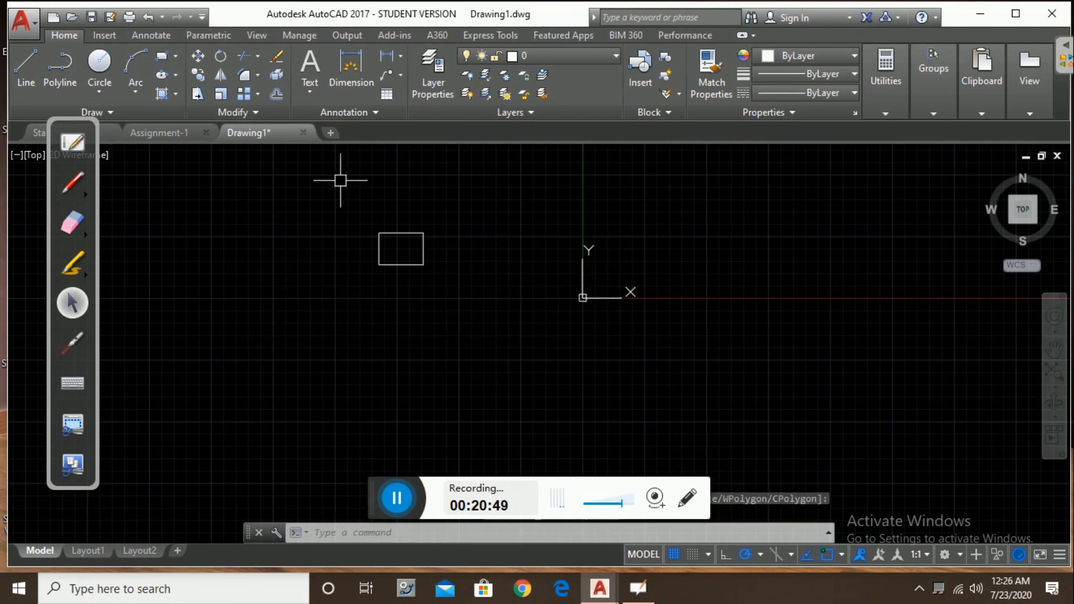
Step: Compare a left-to-right window over the rectangle's upper-left corner with a crossing window over its upper-right corner, and clear the selection
scroll(344, 184, "up", 2)
left_click(307, 196)
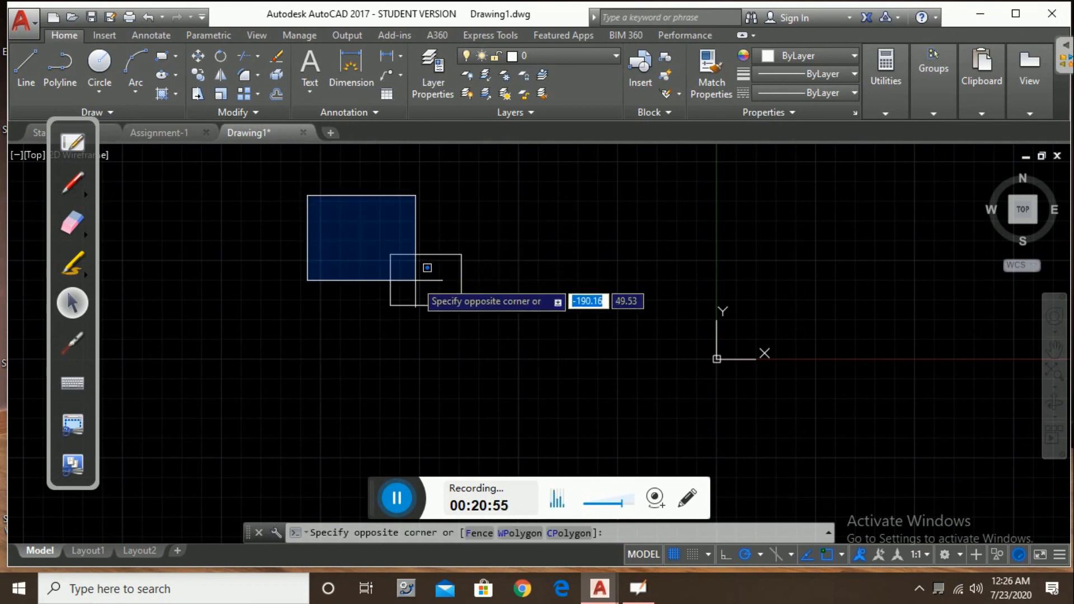
left_click(427, 267)
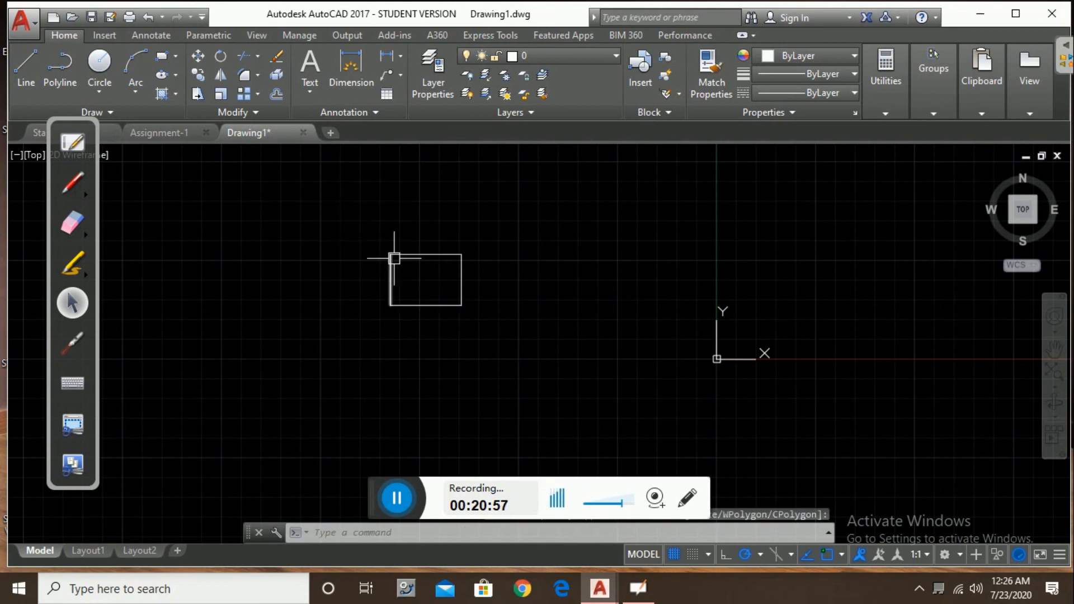
left_click(524, 186)
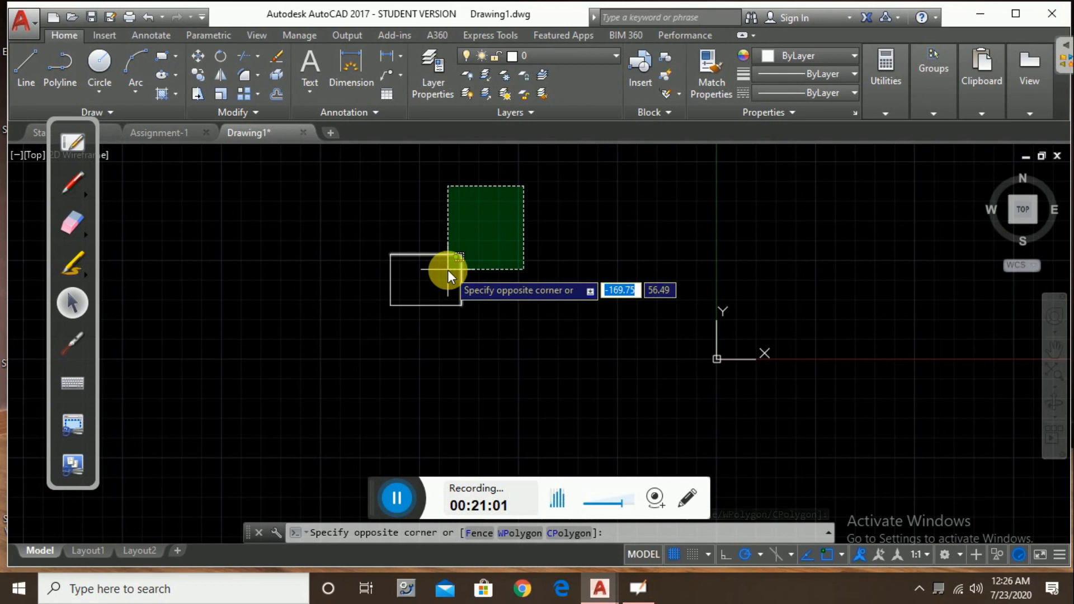
left_click(448, 270)
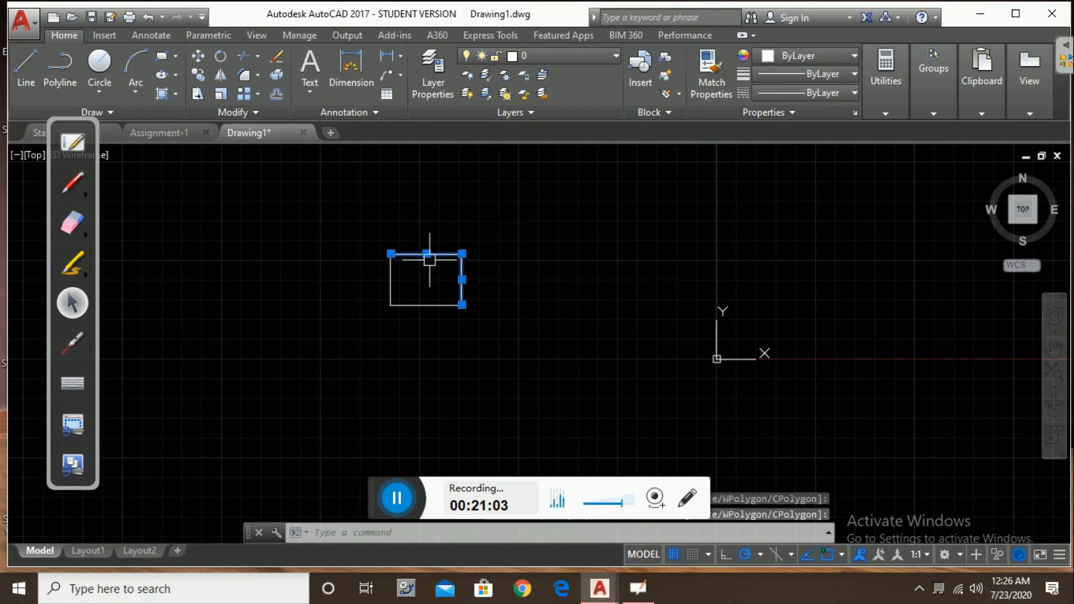
key("Escape")
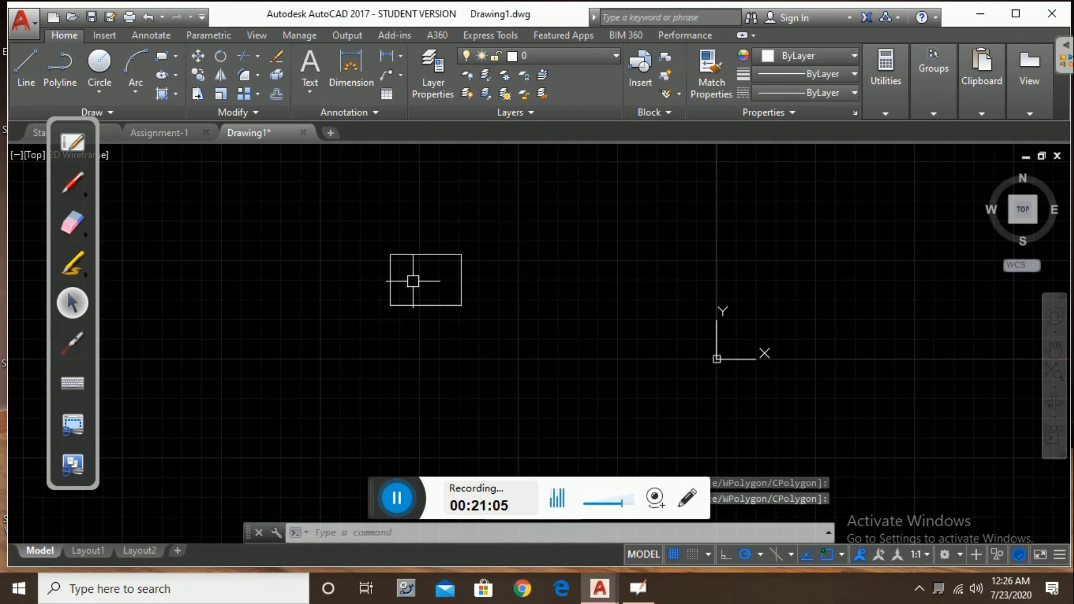
Step: Enclose only the rectangle's left line in a left-to-right window twice, clearing the selection each time
left_click(322, 205)
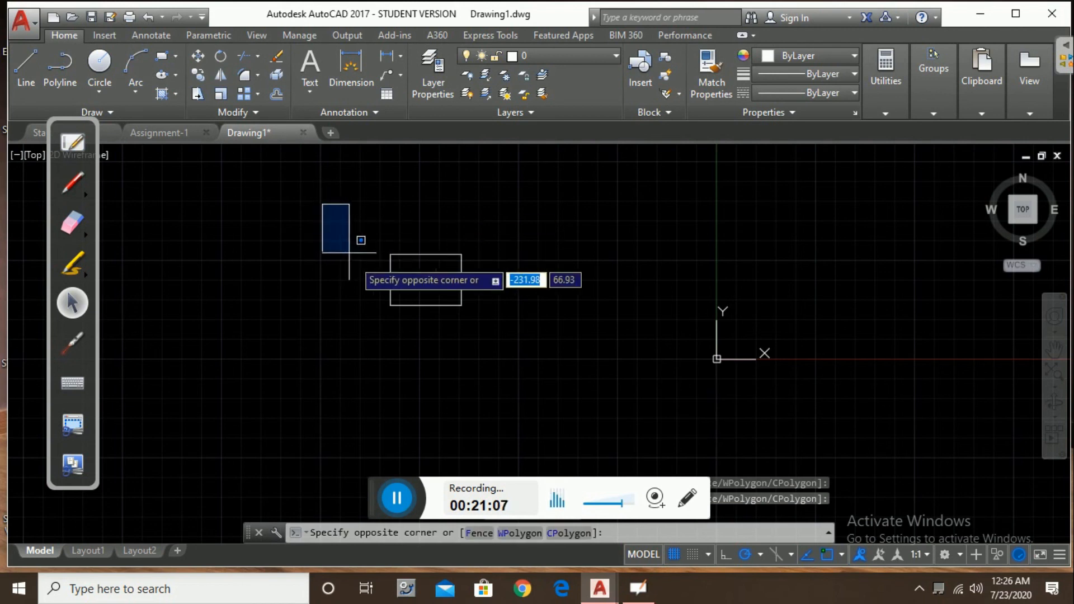
left_click(437, 332)
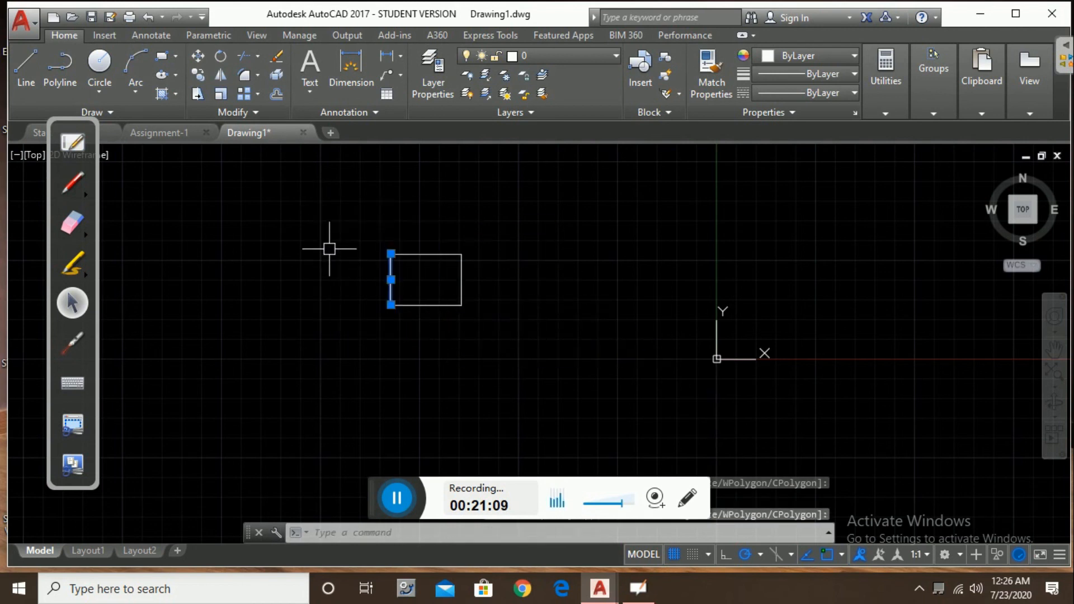
key("Escape")
left_click(321, 211)
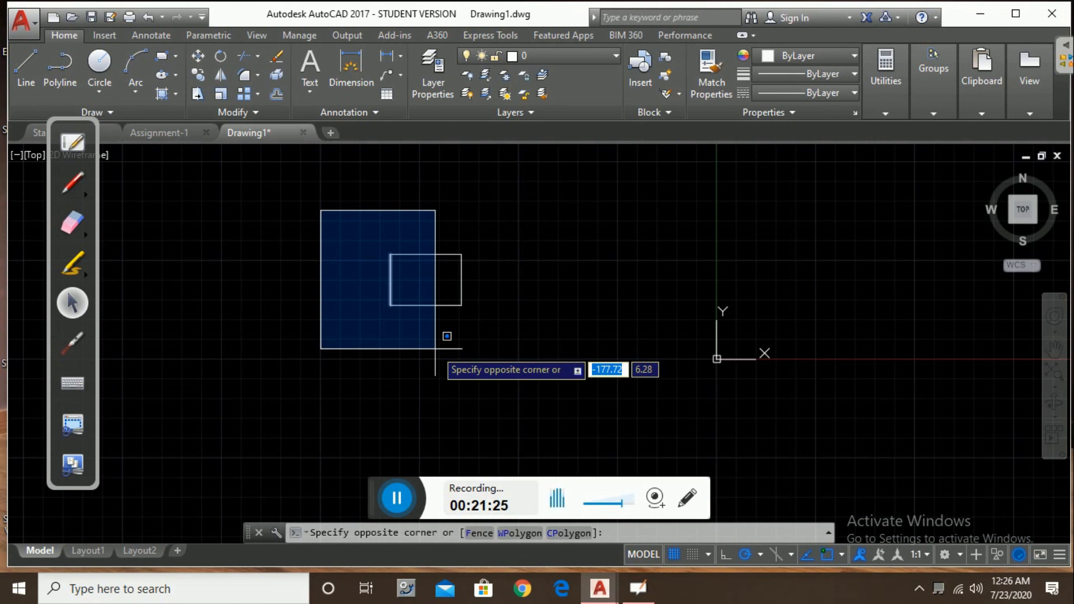
left_click(435, 349)
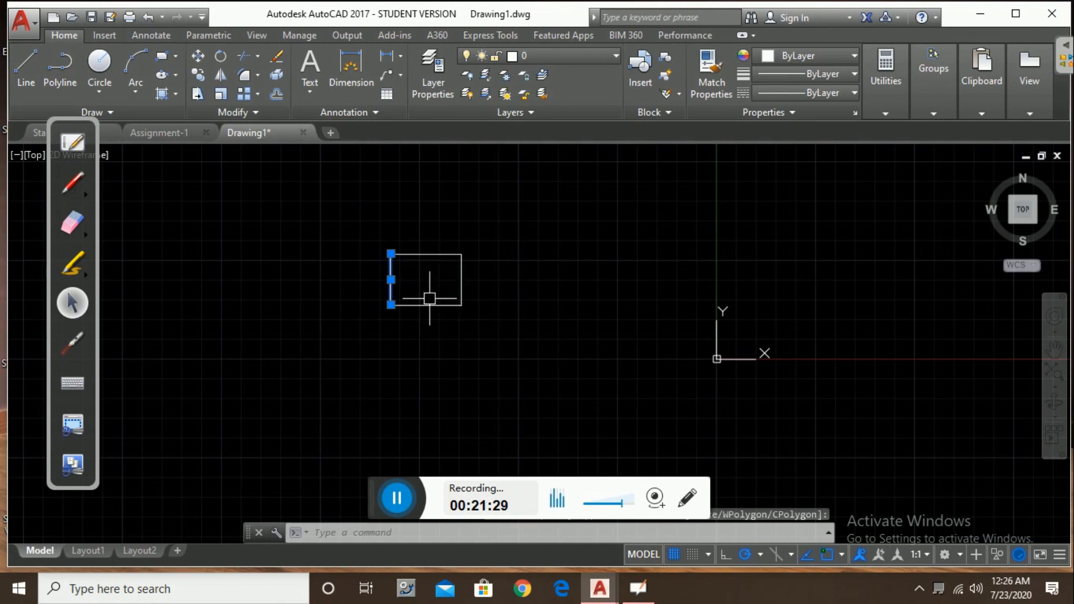
key("Escape")
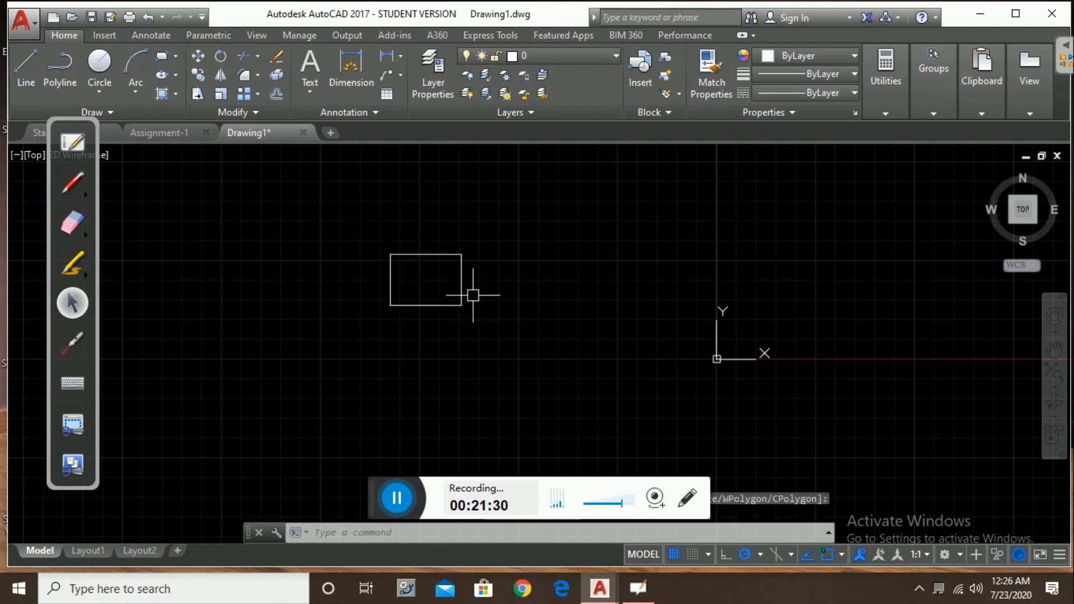
Step: Select the rectangle's top, right and bottom lines twice with a right-to-left crossing window over its right part, clearing the selection each time
left_click(526, 201)
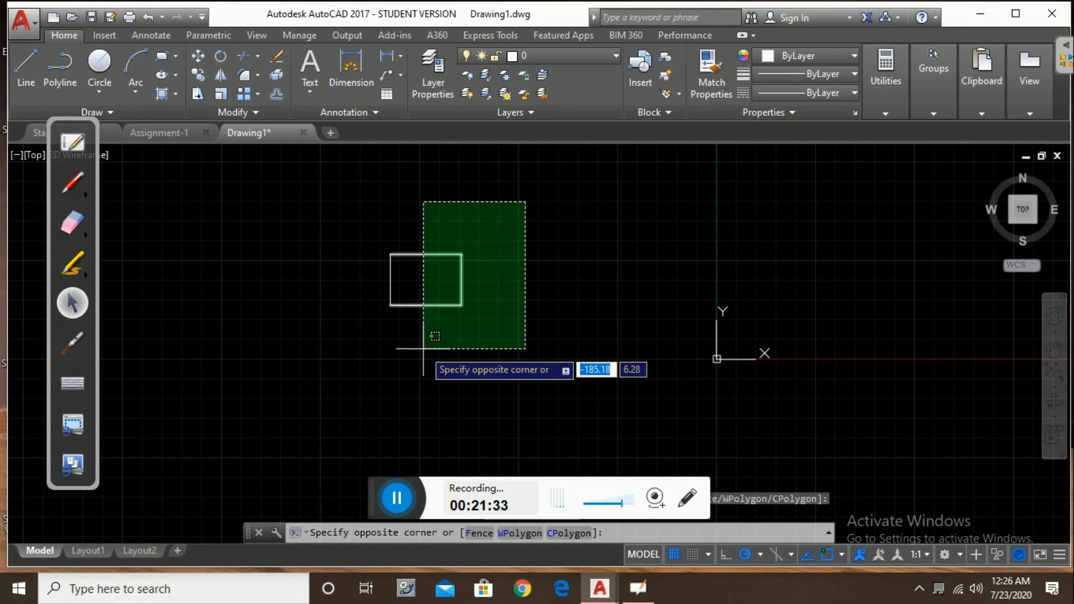
left_click(435, 335)
left_click(518, 215)
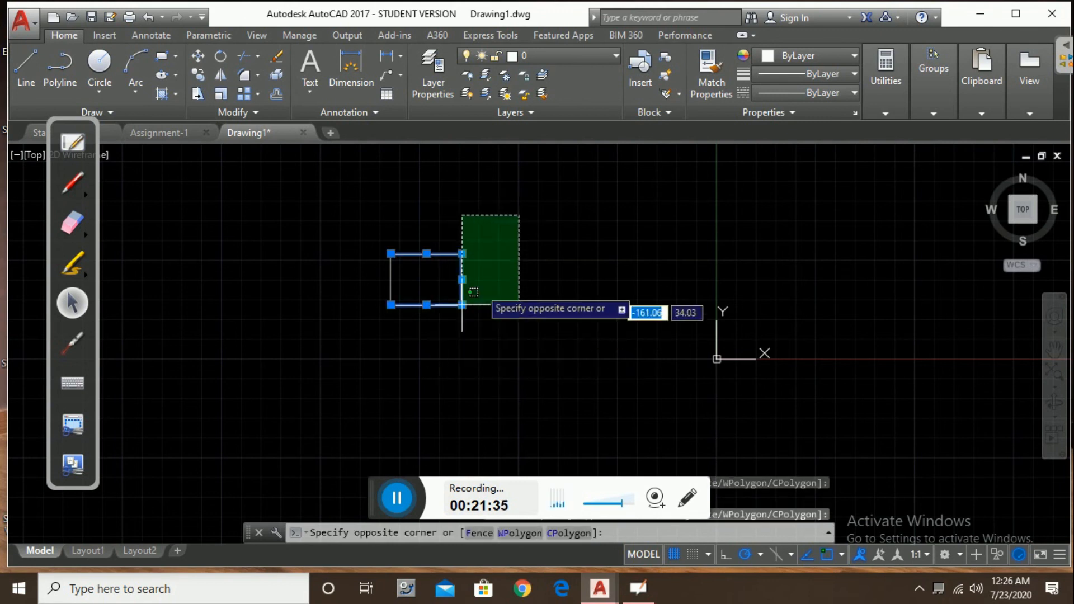
key("Escape")
left_click(513, 219)
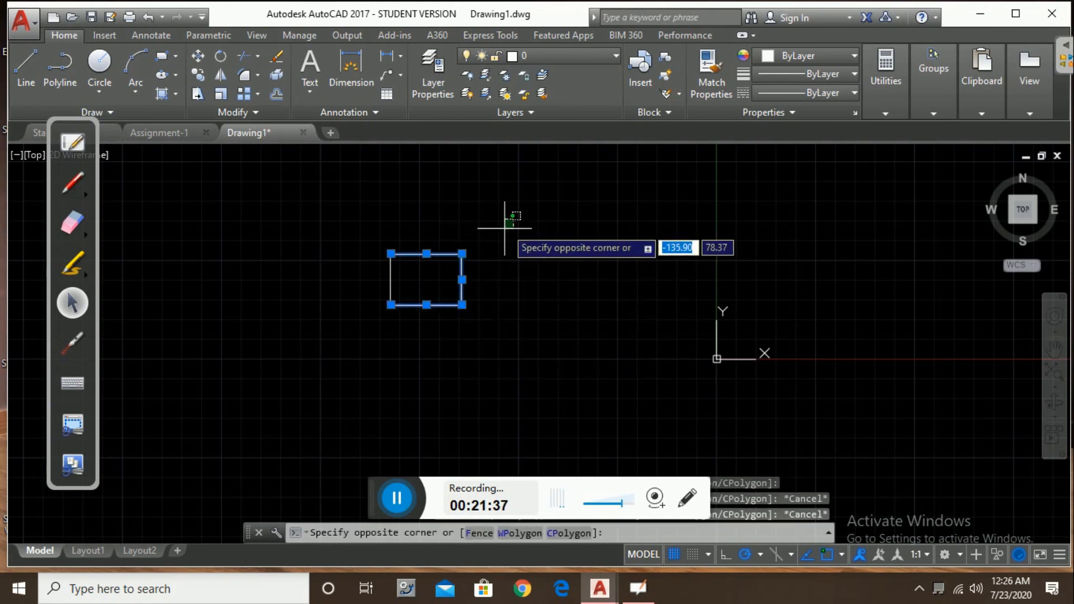
key("Escape")
key("Escape")
left_click(530, 211)
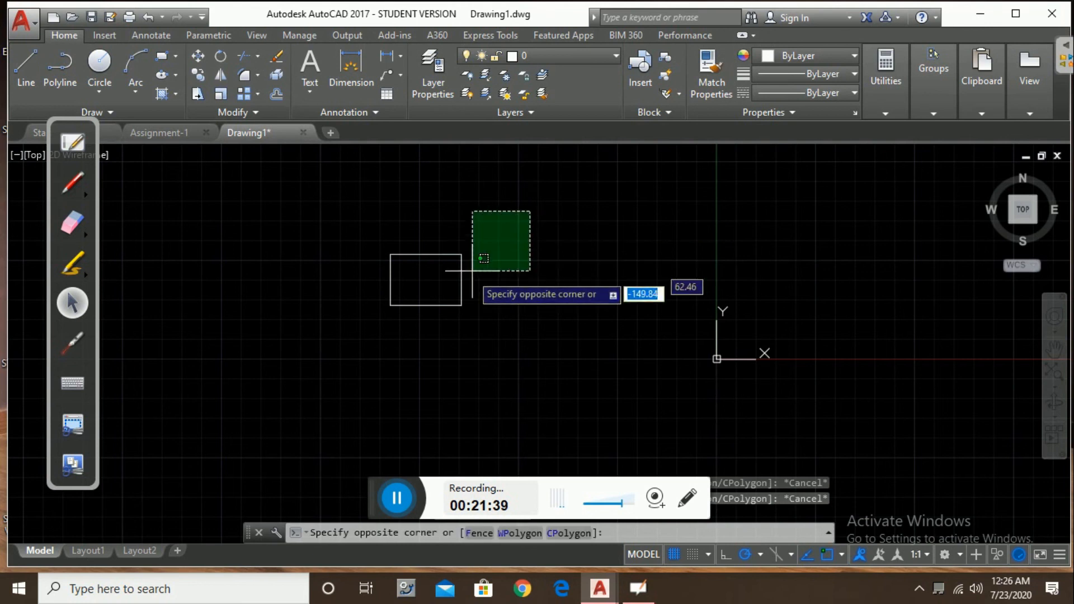
left_click(439, 330)
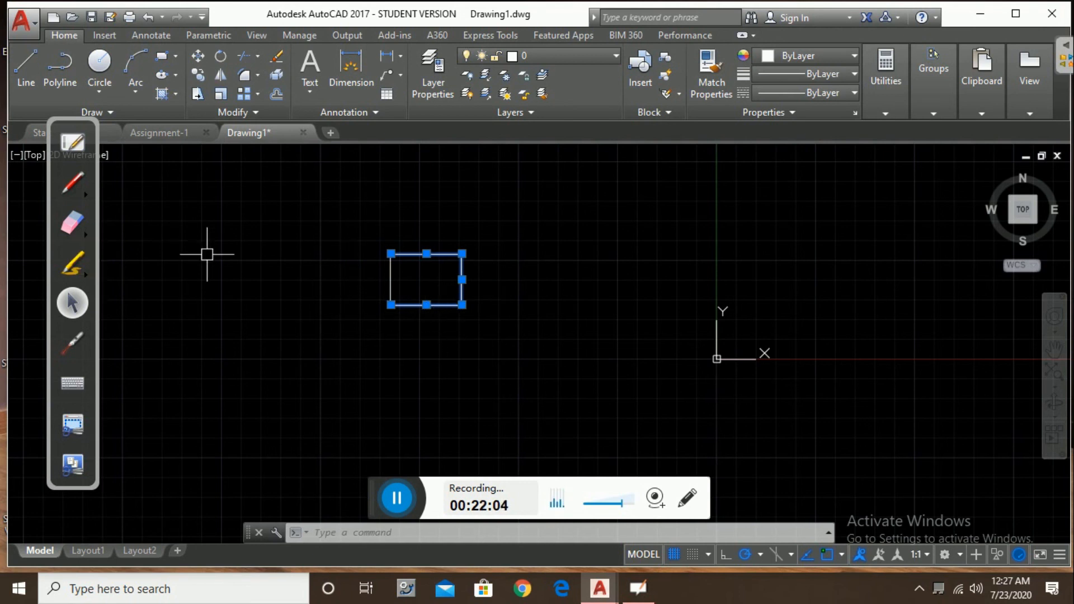
left_click(300, 260)
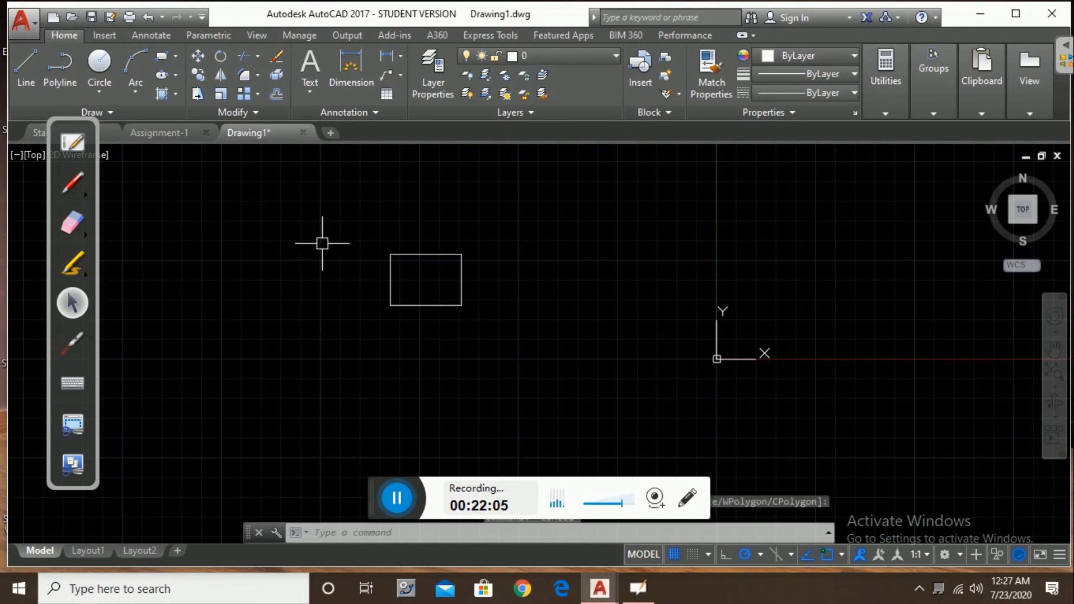
Step: Enclose only the rectangle's right line in a left-to-right window, clear it, and select the top, right and bottom lines with a crossing window
left_click(445, 199)
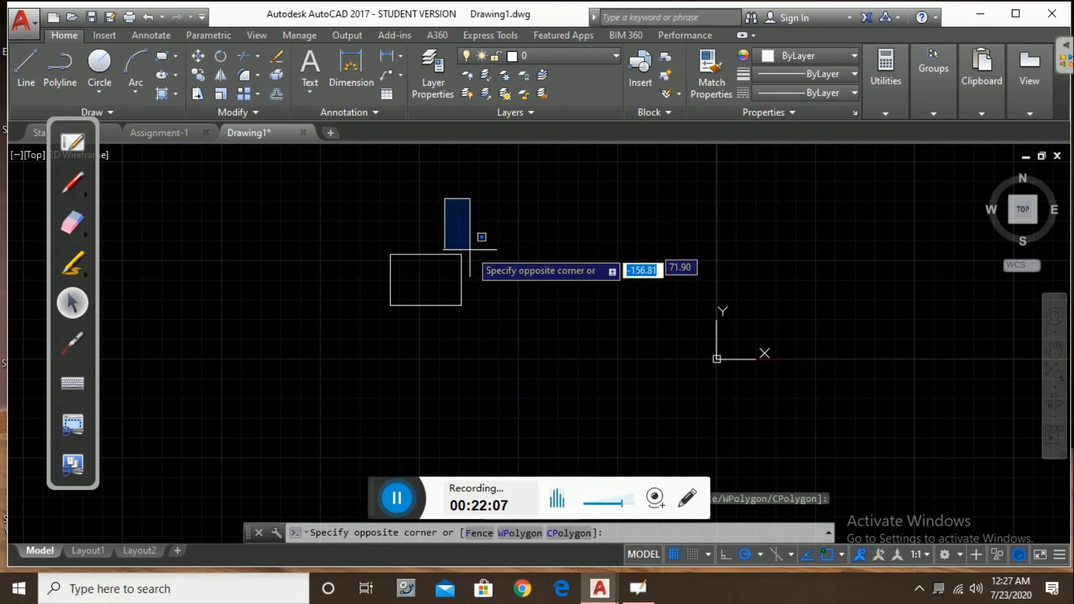
left_click(500, 340)
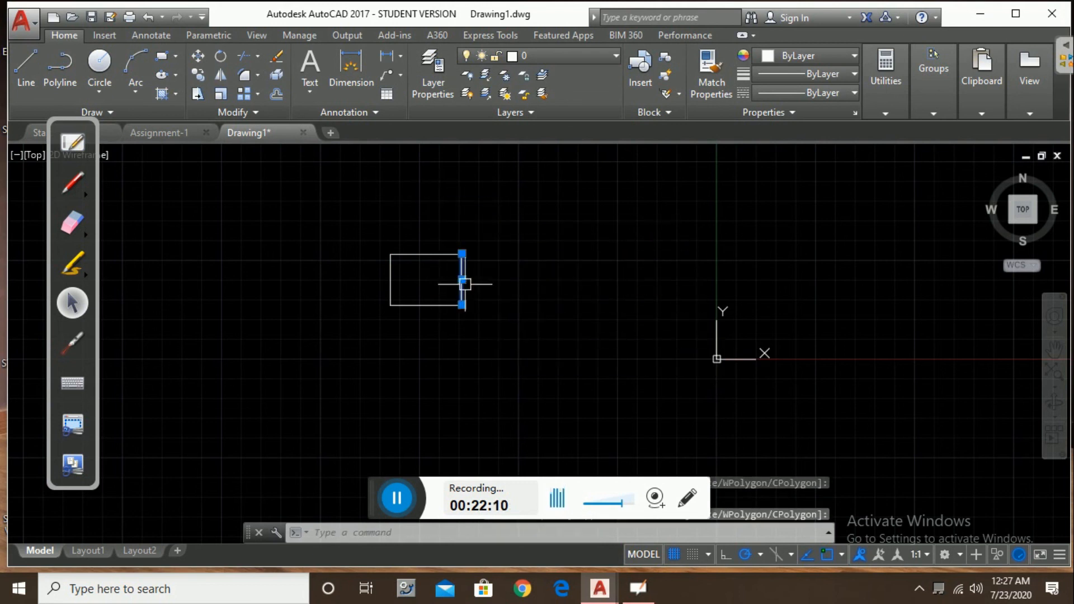
key("Escape")
left_click(510, 212)
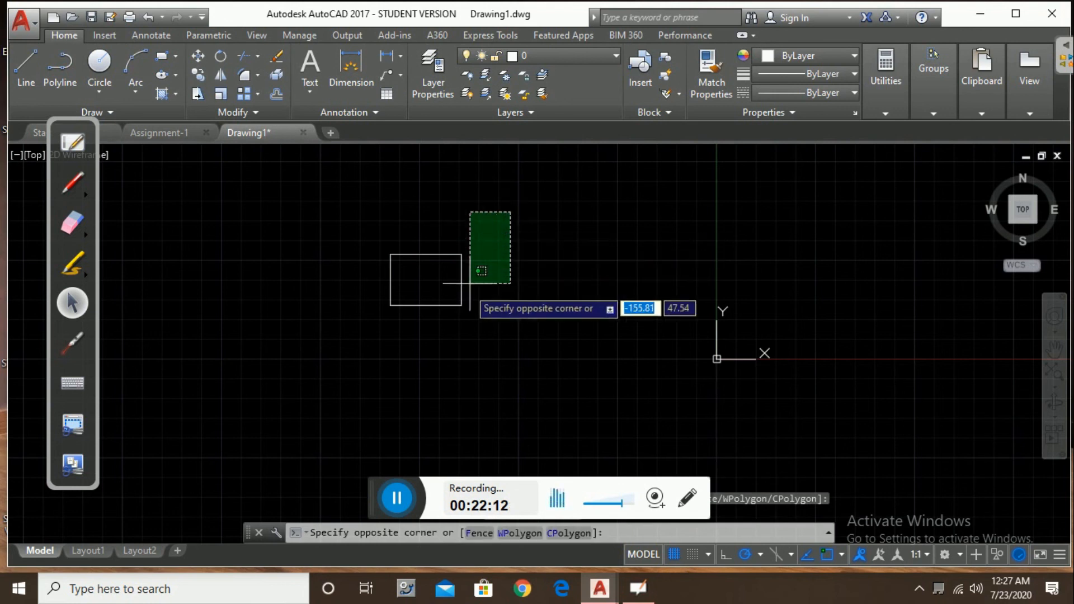
left_click(461, 305)
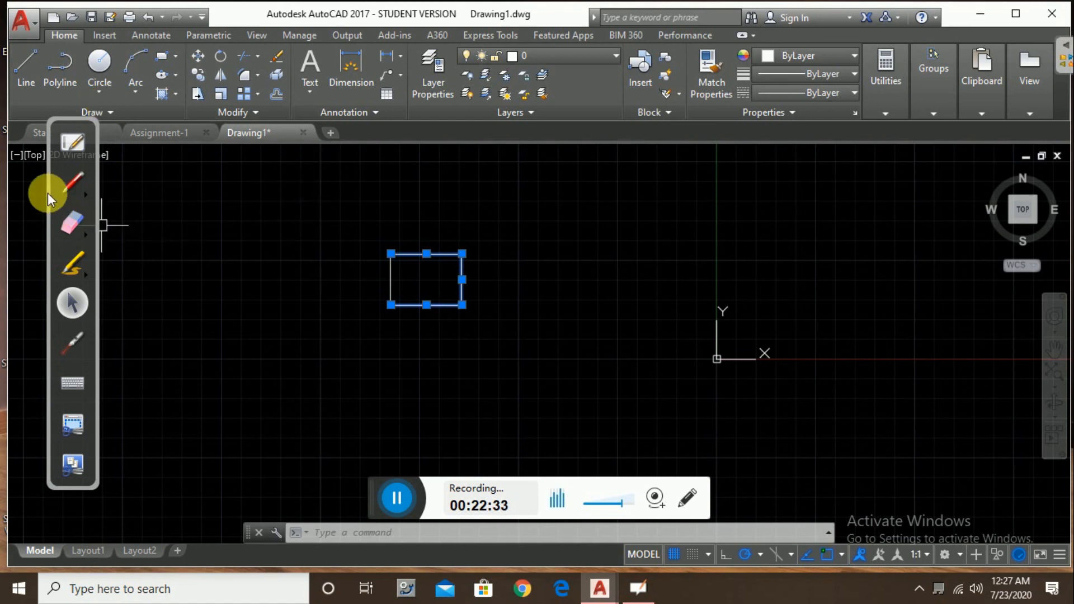
left_click(75, 174)
mouse_move(736, 360)
left_mouse_down()
mouse_move(763, 367)
mouse_move(788, 340)
mouse_move(784, 364)
mouse_move(837, 341)
mouse_move(813, 376)
mouse_move(824, 343)
left_mouse_up()
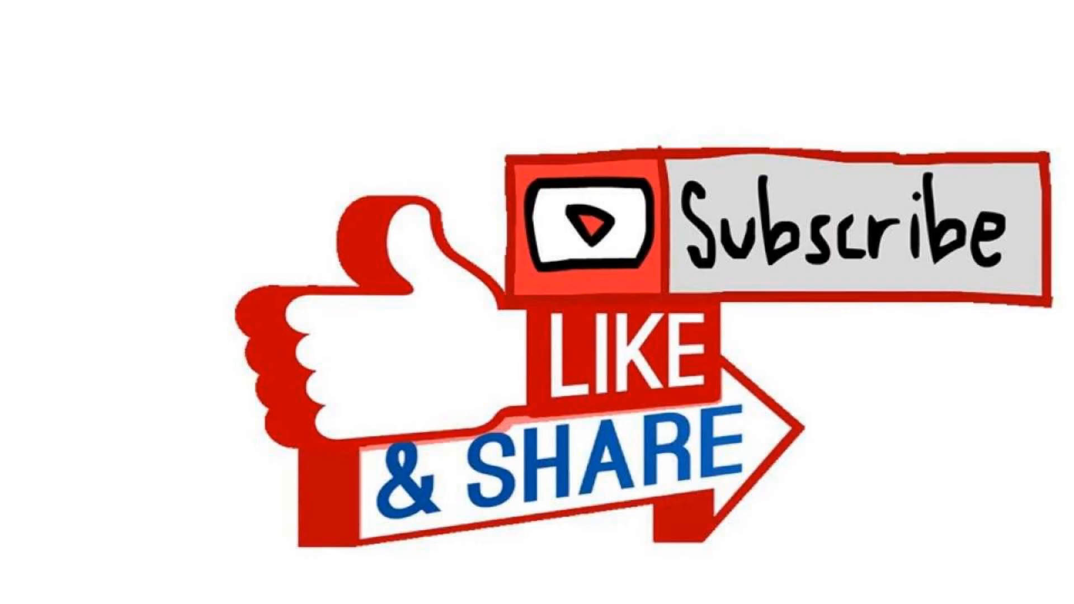